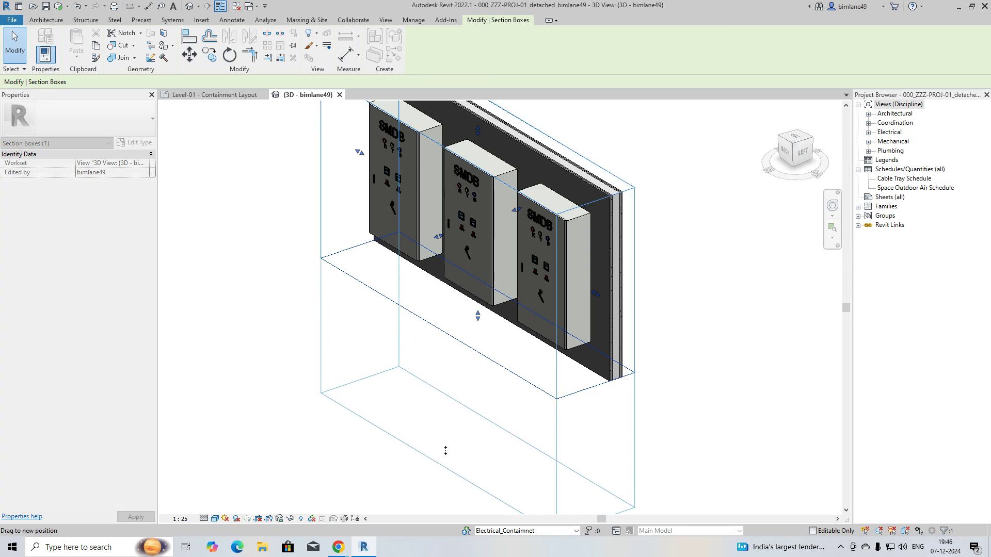
Extend the 3D section box to take in the slab and wall, and orbit to face the SMDB panels
scroll(425, 410, "down", 2)
left_click_drag(460, 228, 470, 153)
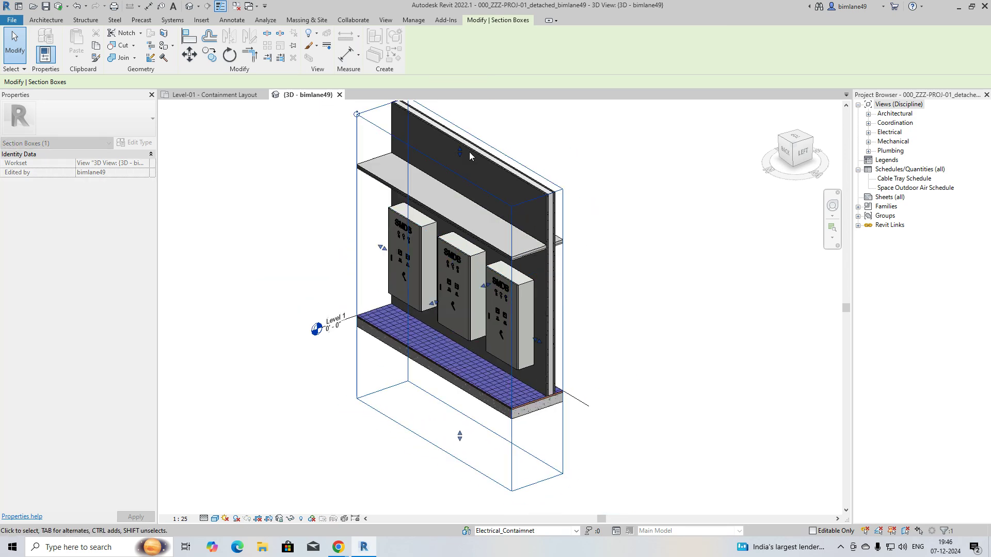
middle_click_drag(446, 305, 567, 289, "shift")
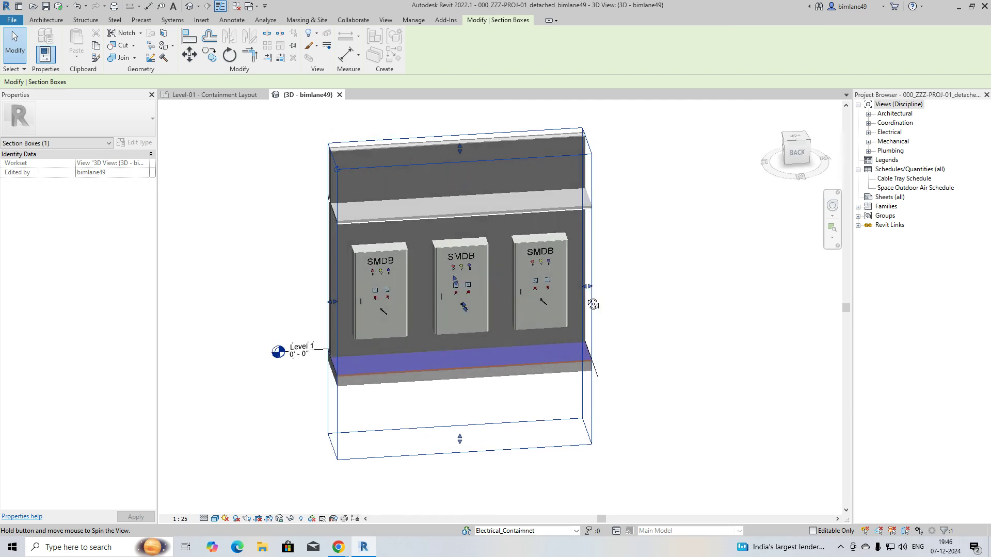
Switch to the Level-01 - Containment Layout plan, keeping Electrical_Containmnet as the active workset
left_click(239, 96)
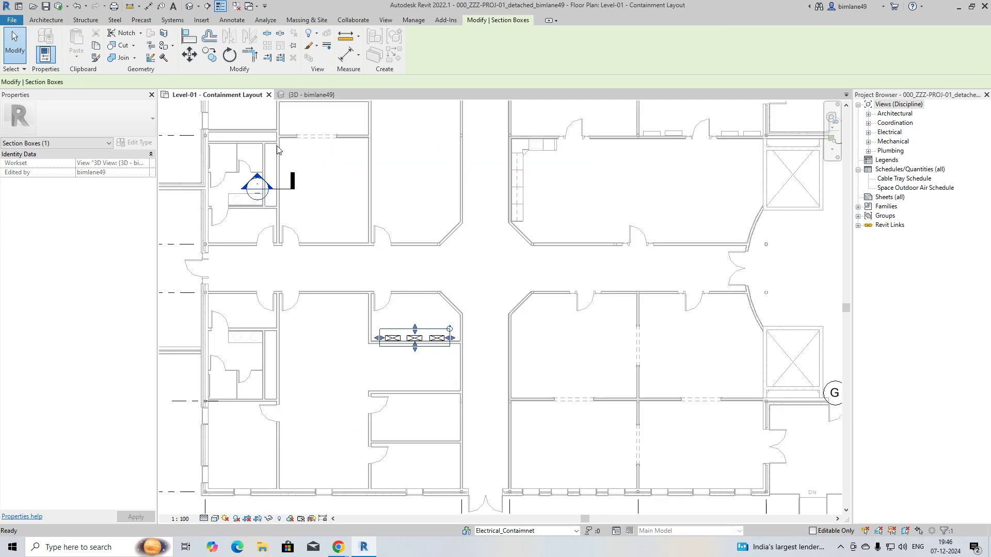
scroll(395, 361, "up", 5)
left_click(395, 382)
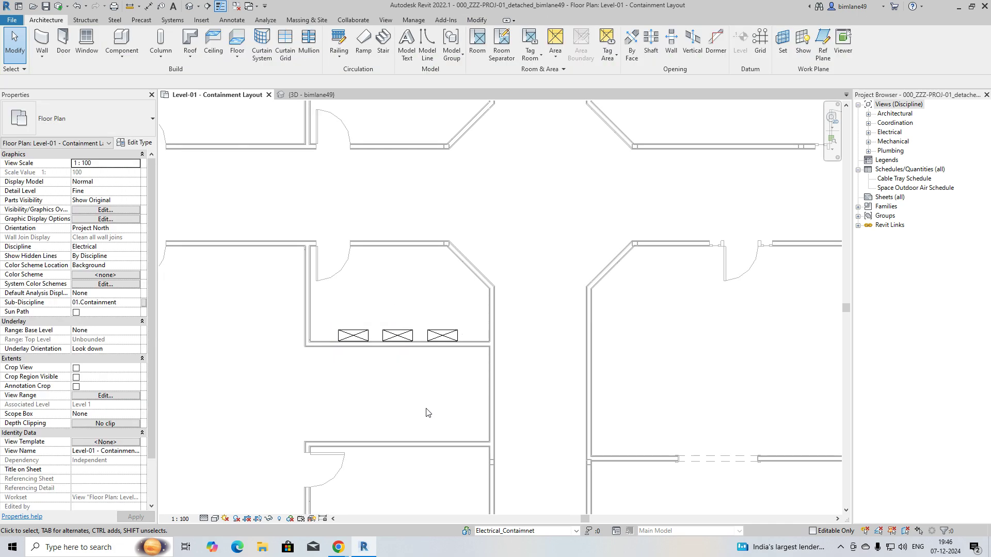
left_click(520, 535)
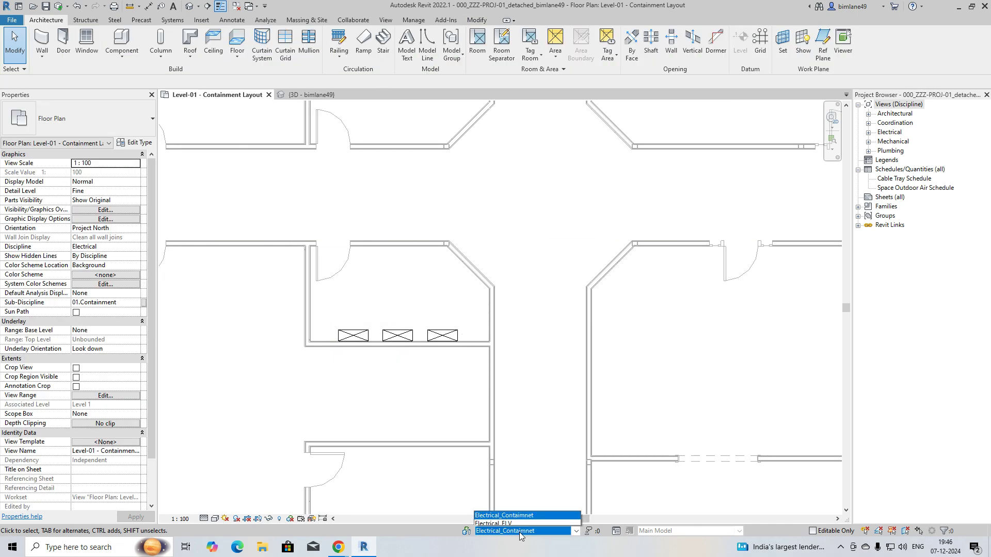
left_click(526, 460)
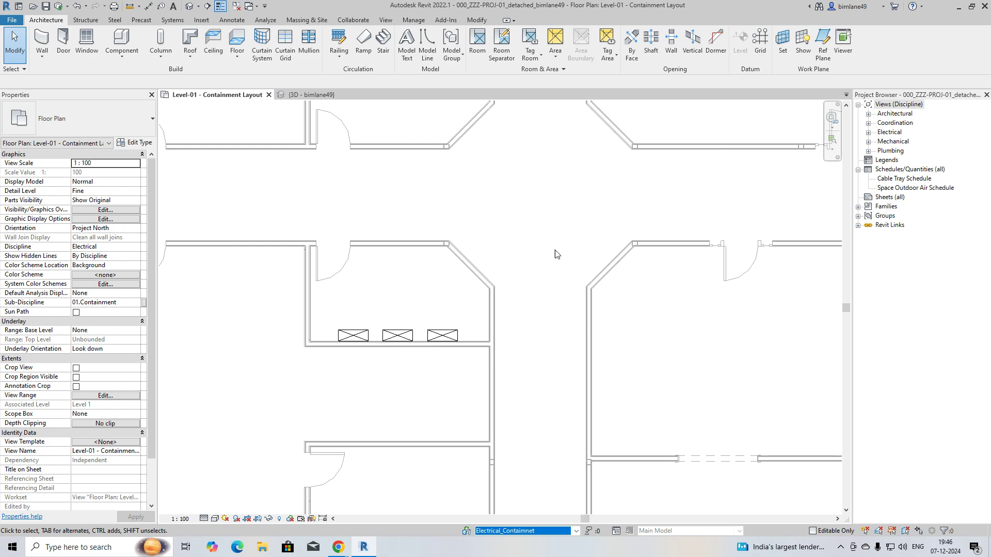
In the Worksets dialog, add a new workset 'Electrical_LaderCABLE TRAY' and make it active
left_click(466, 531)
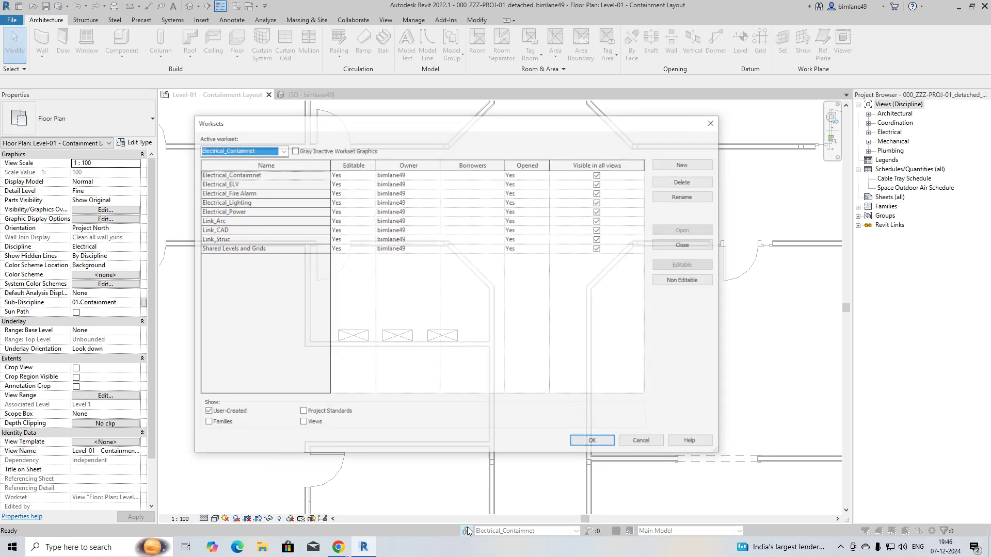
left_click(680, 165)
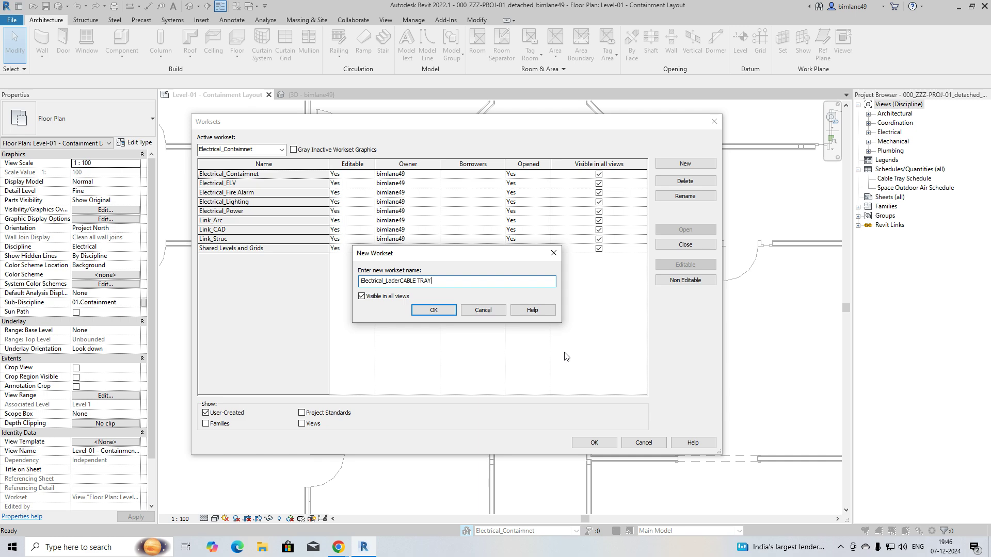
left_click(433, 311)
left_click(592, 444)
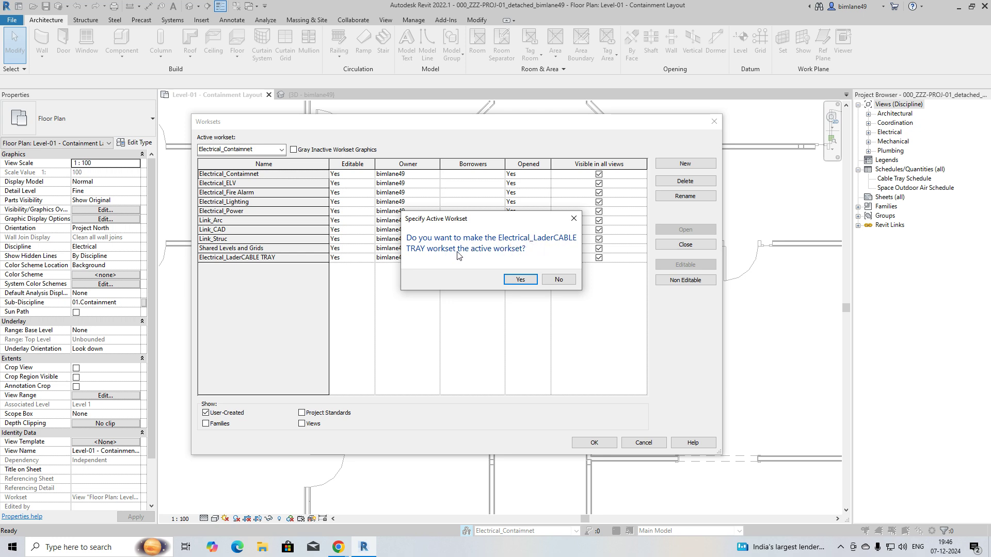
left_click(519, 280)
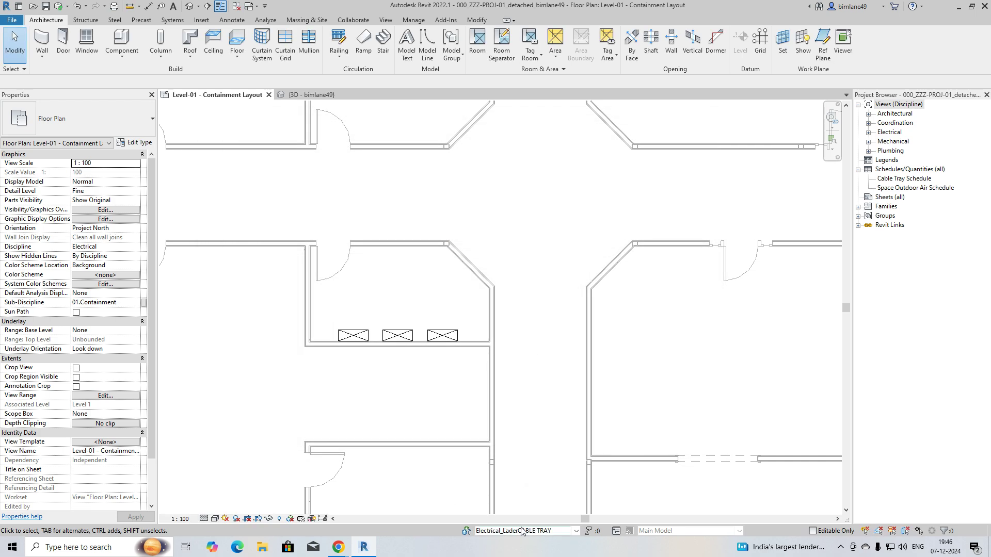
Start the Cable Tray tool with the Ladder Cable Tray type and LV-1 service type
scroll(381, 383, "down", 1)
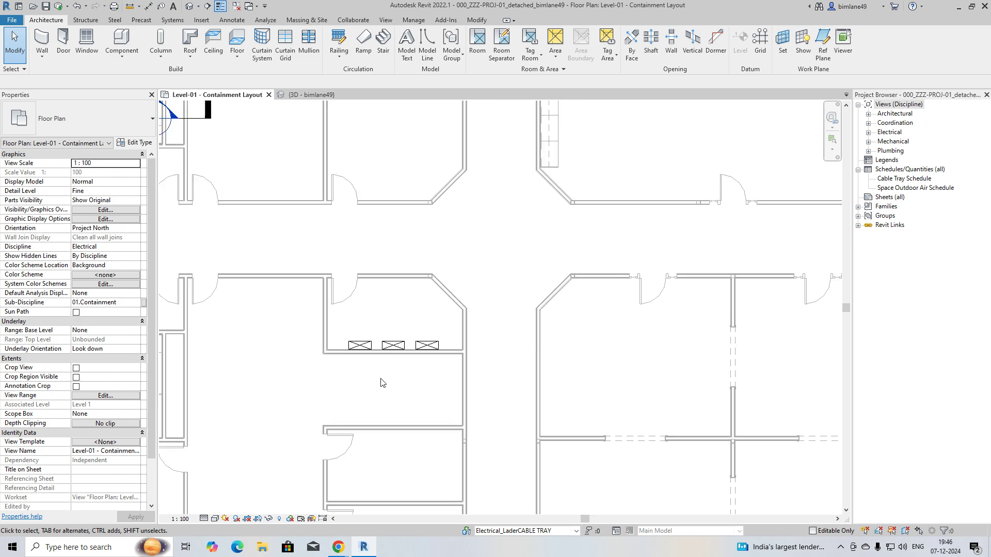
scroll(381, 383, "down", 1)
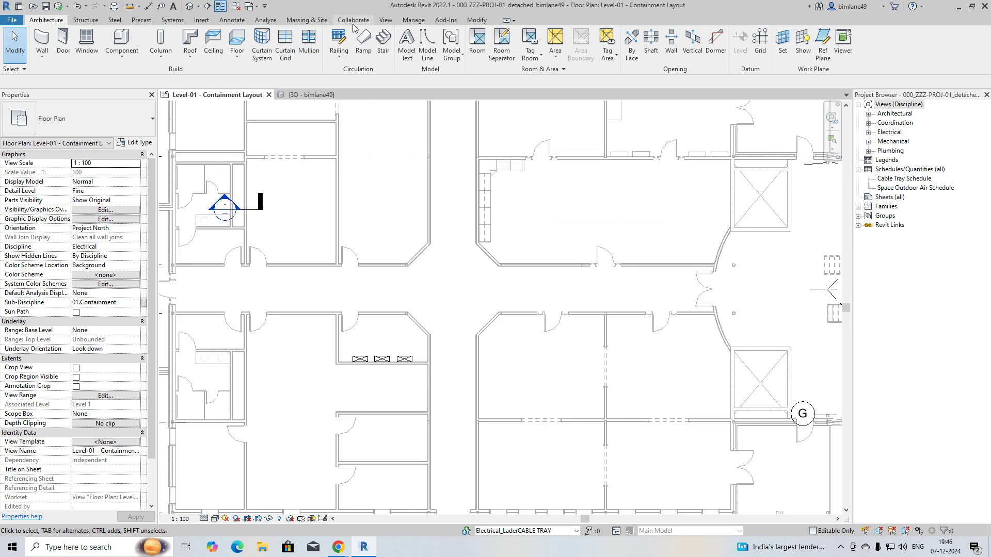
left_click(174, 21)
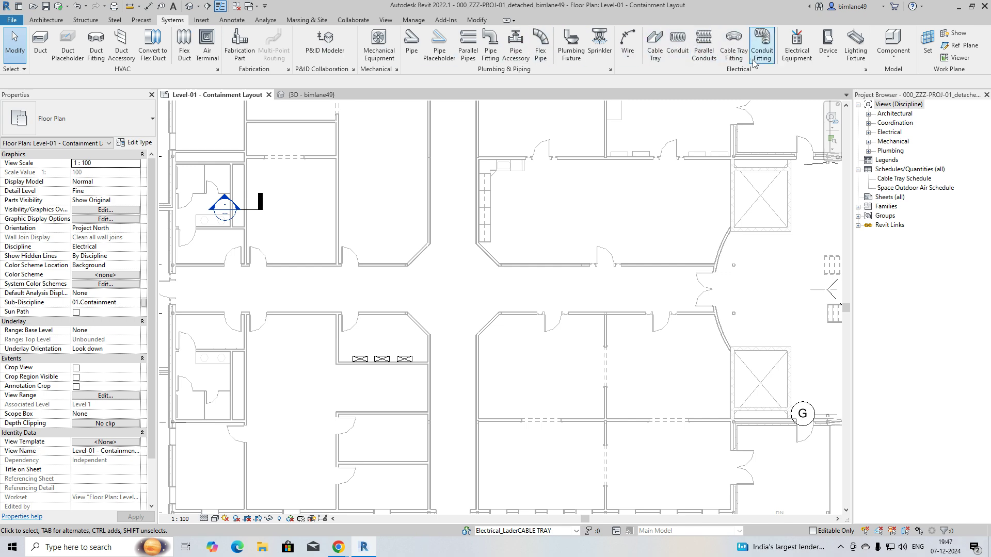
left_click(656, 45)
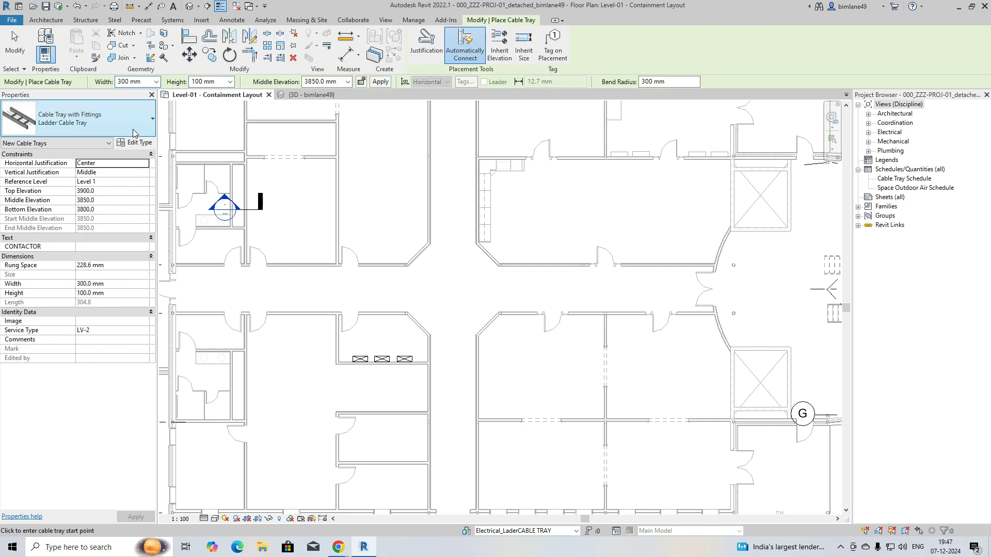
left_click(108, 130)
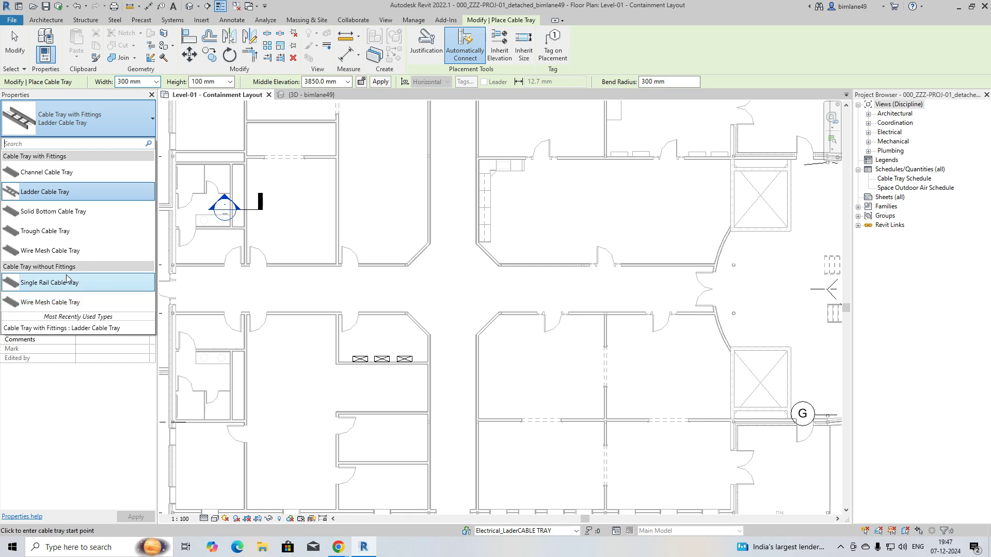
left_click(65, 195)
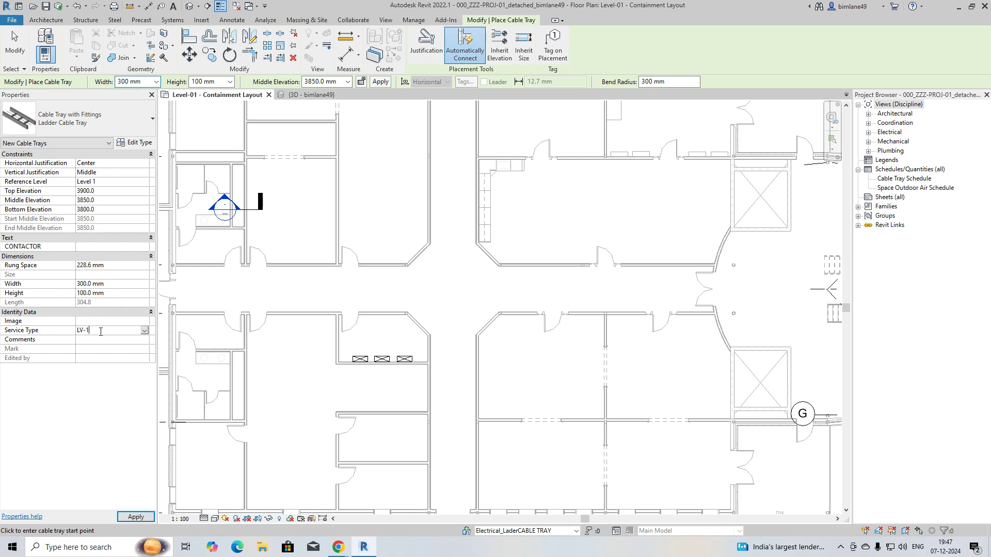
key("Return")
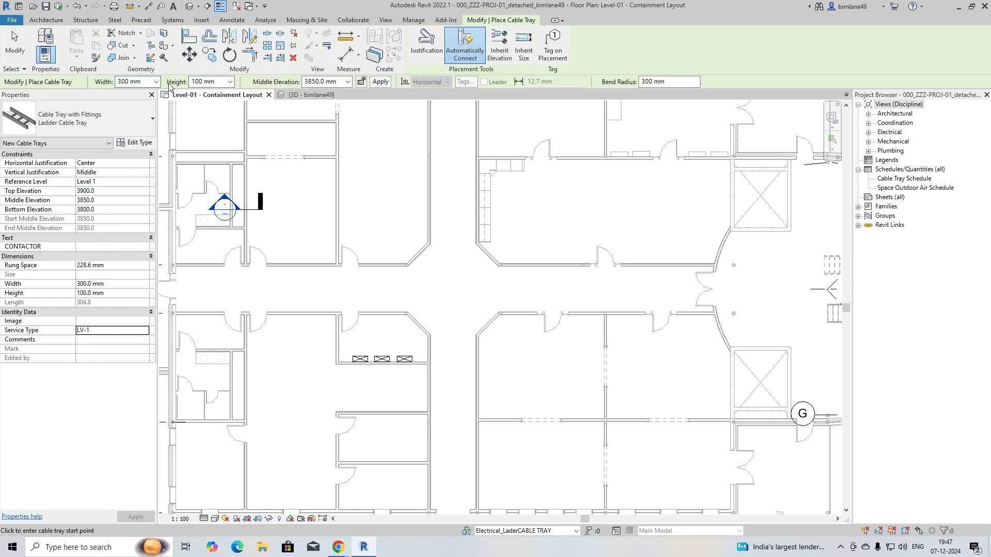
Set the tray width to 600 mm and the middle elevation to 3500.0 mm
left_click(156, 82)
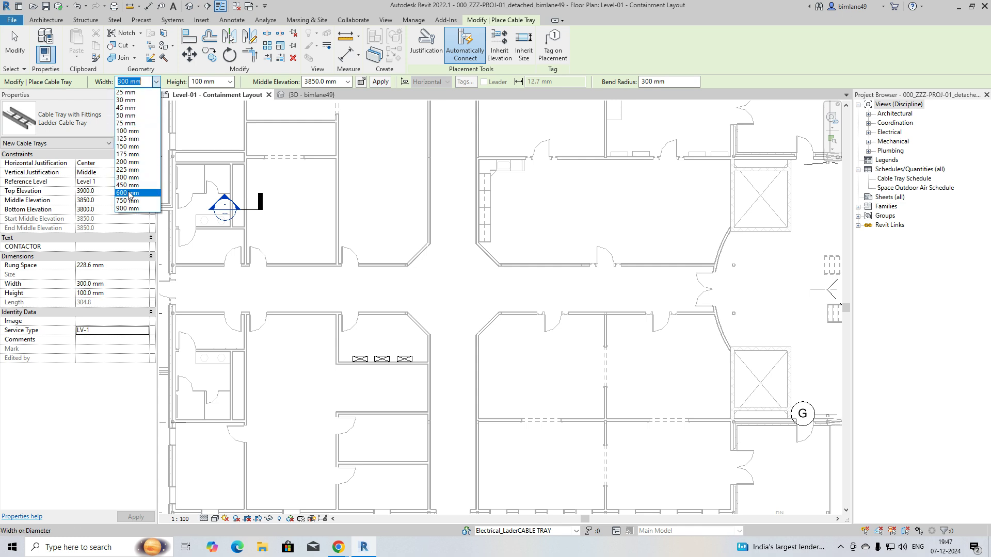
left_click(130, 193)
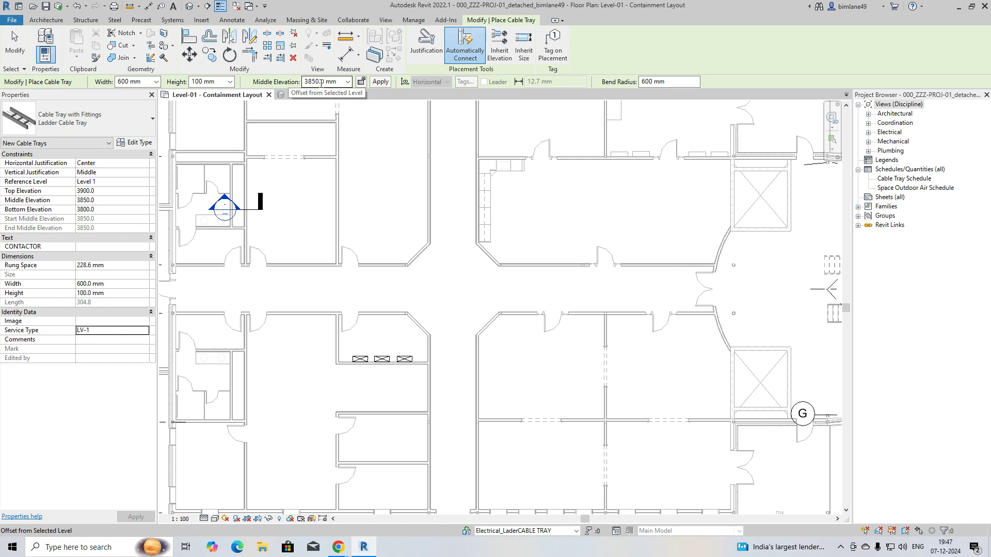
left_click(340, 83)
left_click(349, 82)
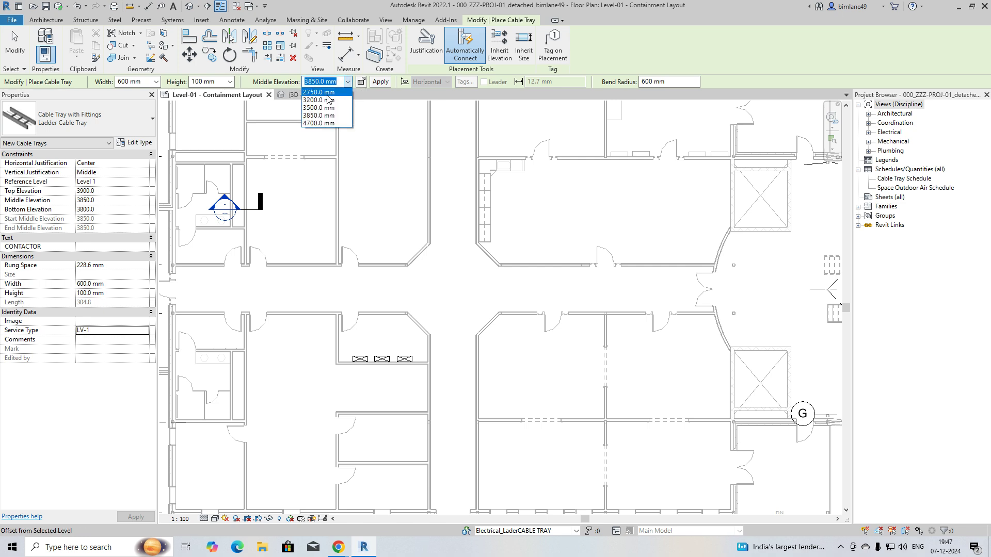
left_click(316, 108)
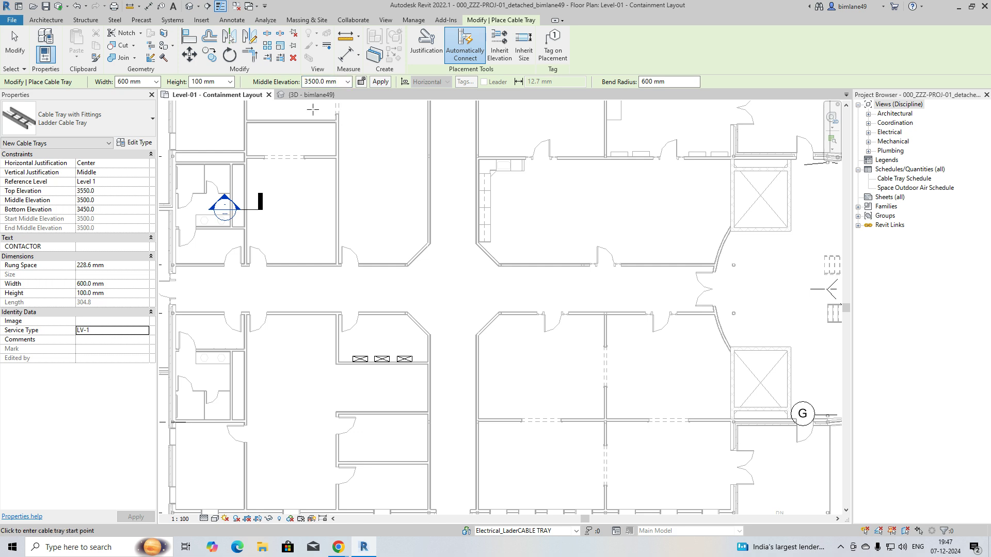
scroll(370, 344, "down", 1)
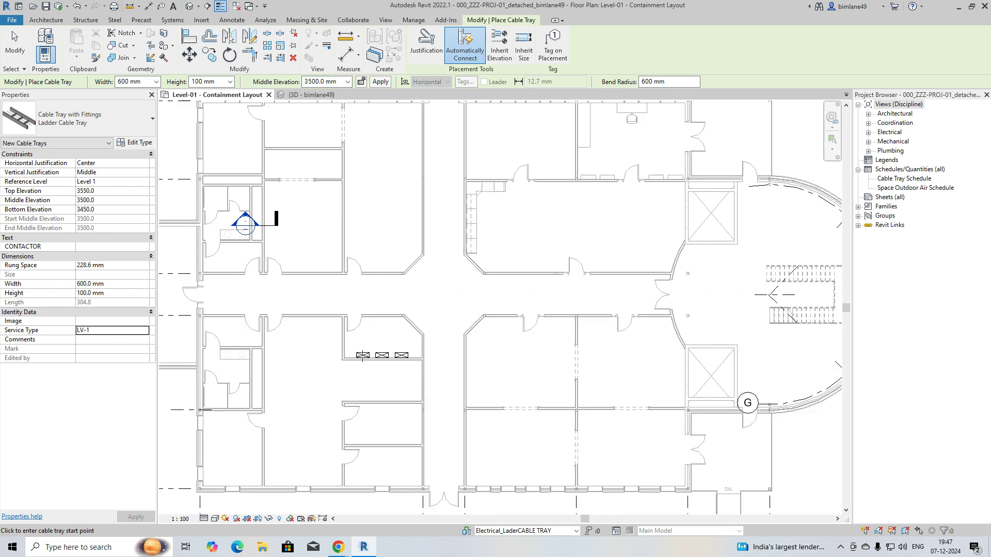
Draw a tray run up from the duct boxes, turning left with an elbow
left_click(363, 356)
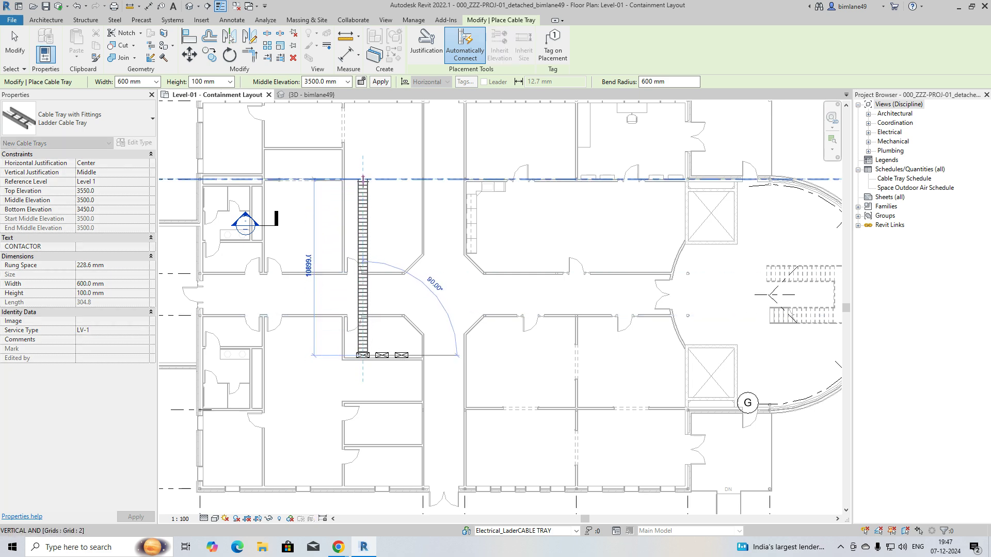
left_click(363, 204)
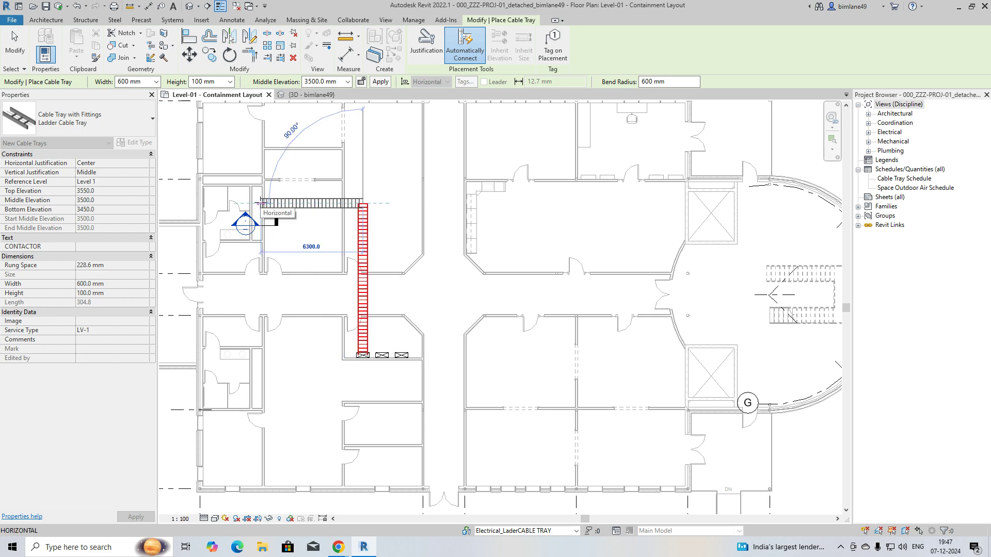
left_click(260, 202)
key("Escape")
key("Escape")
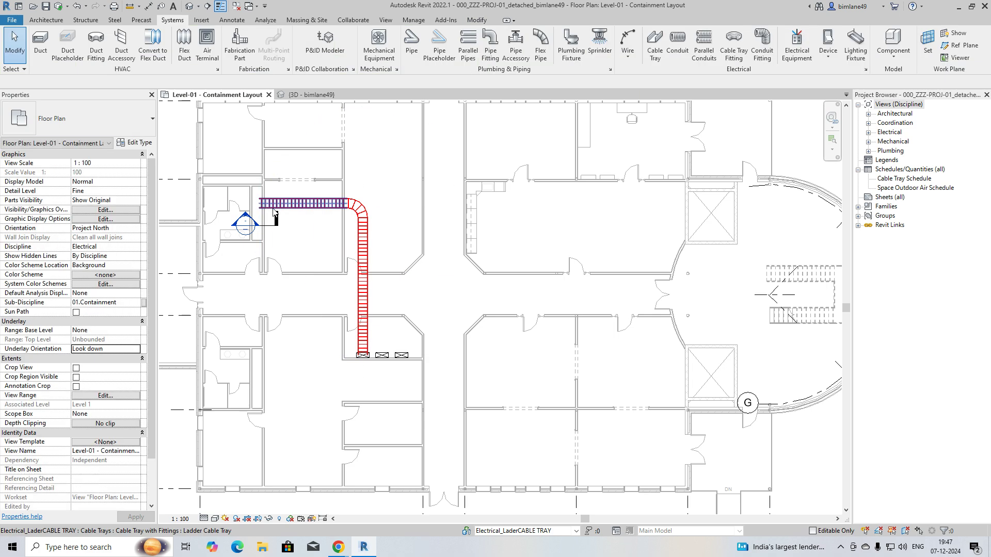
middle_click_drag(319, 286, 332, 259)
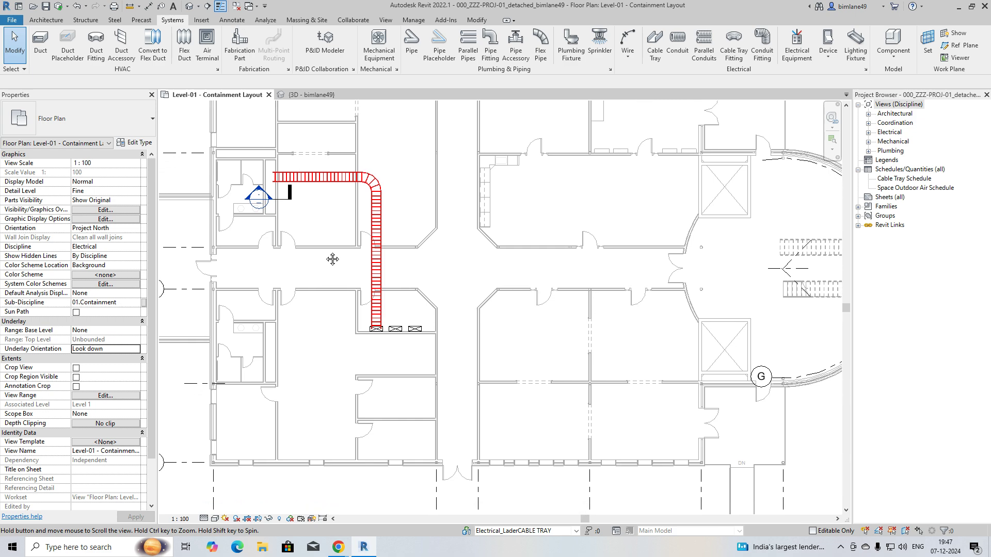
Start a similar tray branch off the vertical run and set its width to 450 mm
left_click(376, 261)
right_click(377, 265)
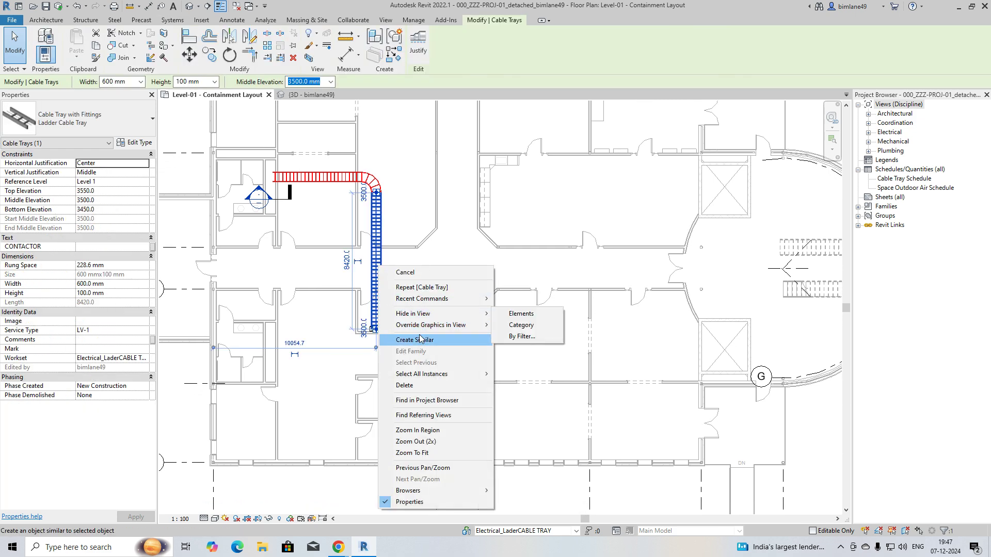
left_click(414, 340)
left_click(376, 262)
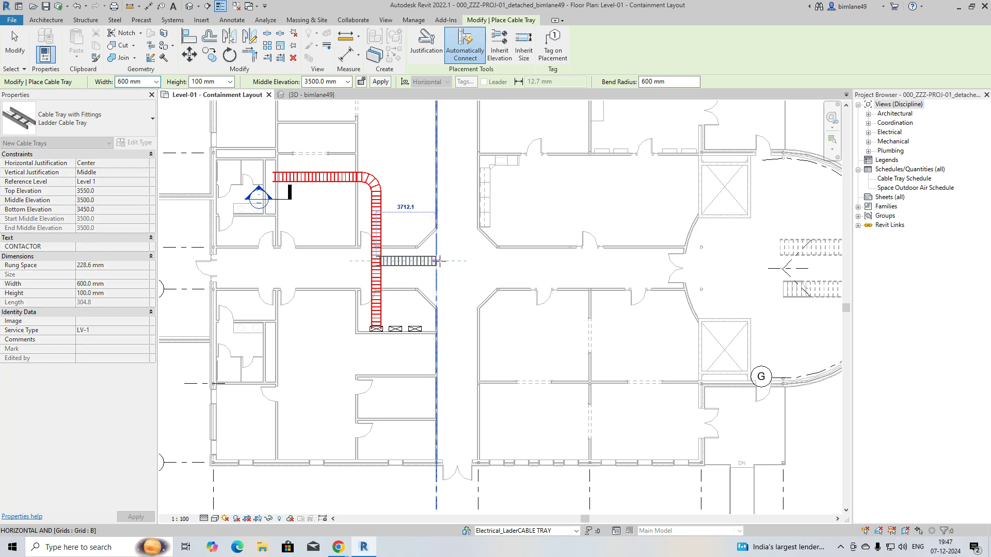
left_click(438, 261)
scroll(437, 261, "up", 3)
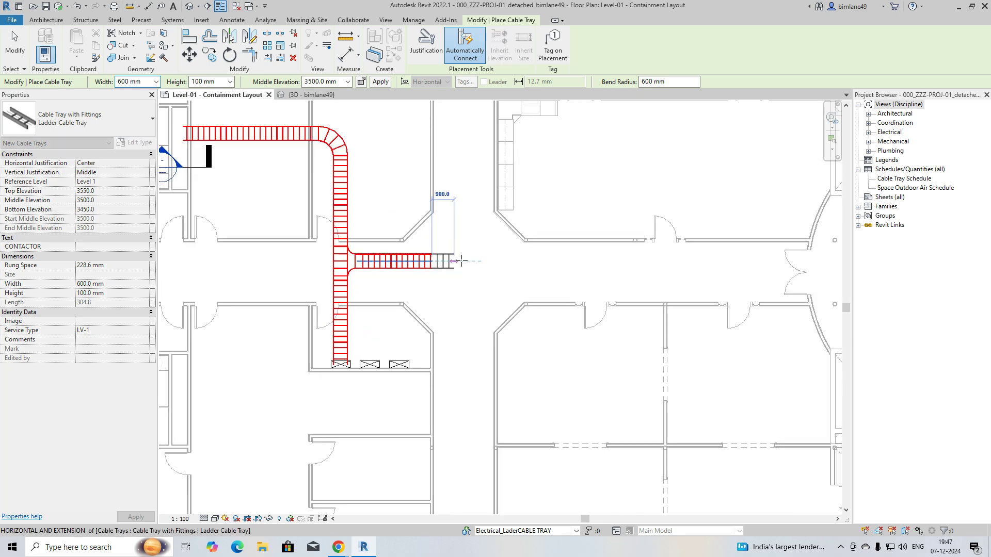
left_click(156, 82)
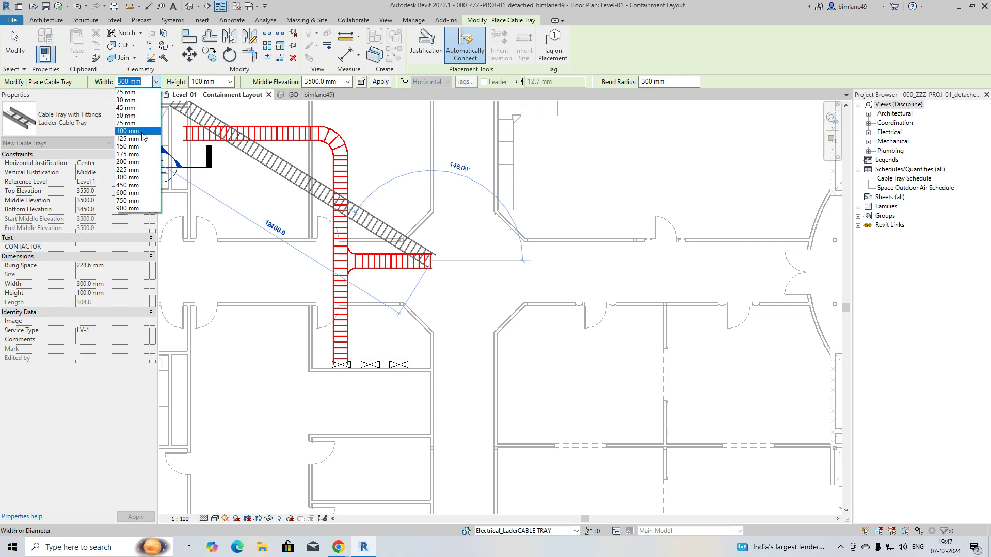
left_click(129, 185)
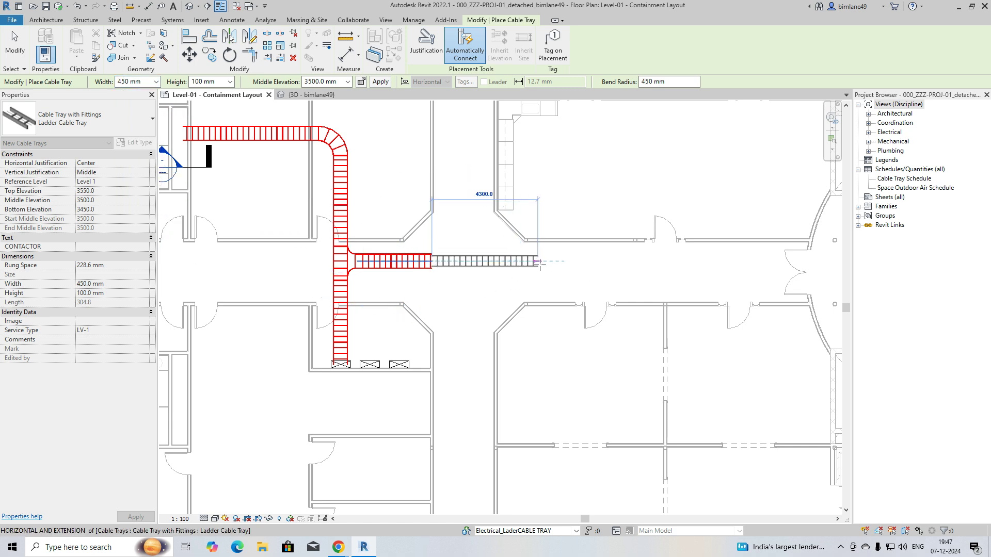
Run the 450 mm tray east along the corridor, rising to 3850 mm, then north
left_click(546, 262)
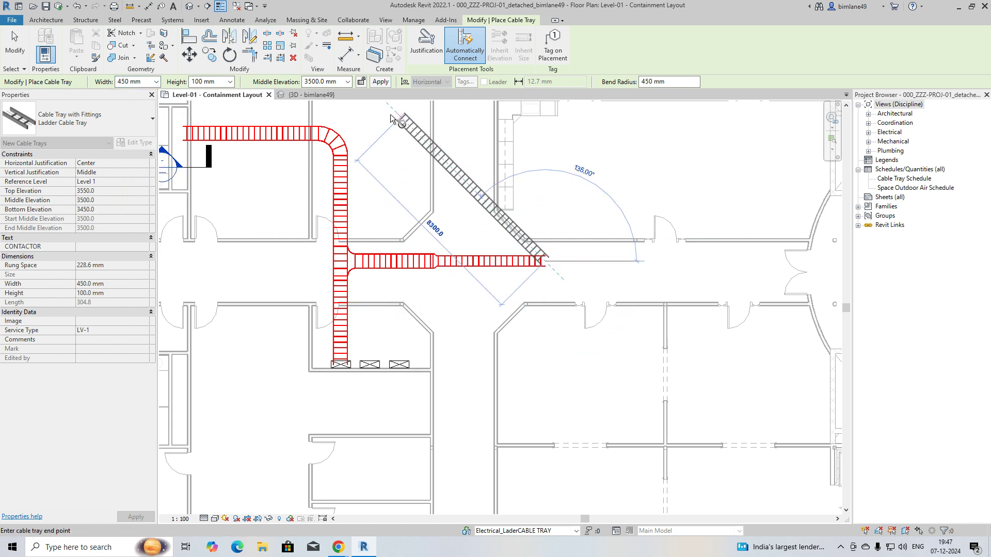
left_click(348, 81)
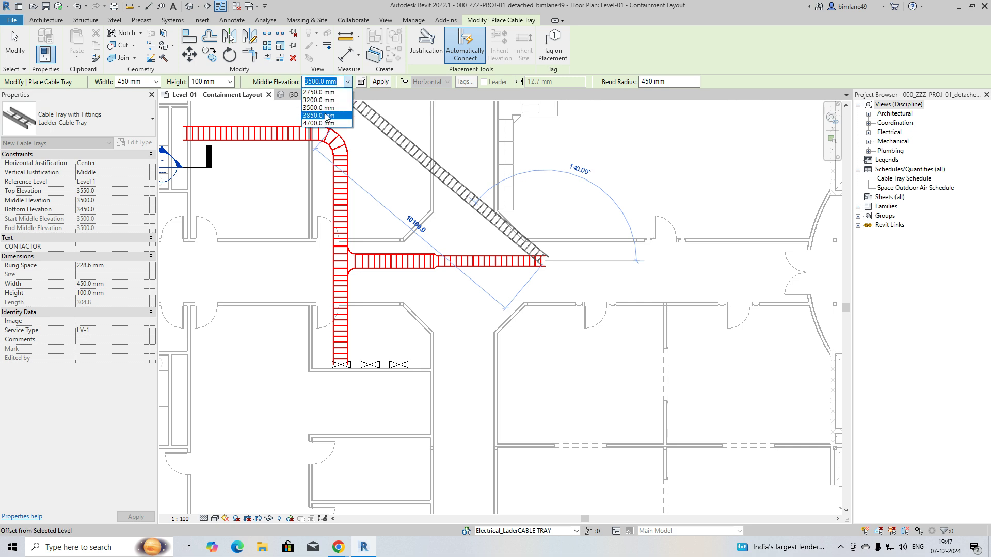
left_click(321, 117)
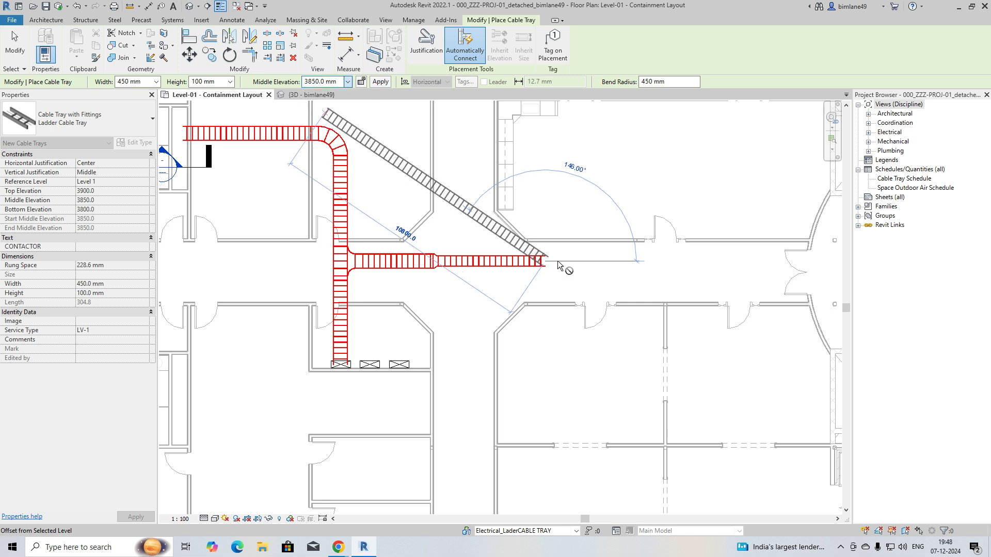
left_click(682, 262)
left_click(737, 262)
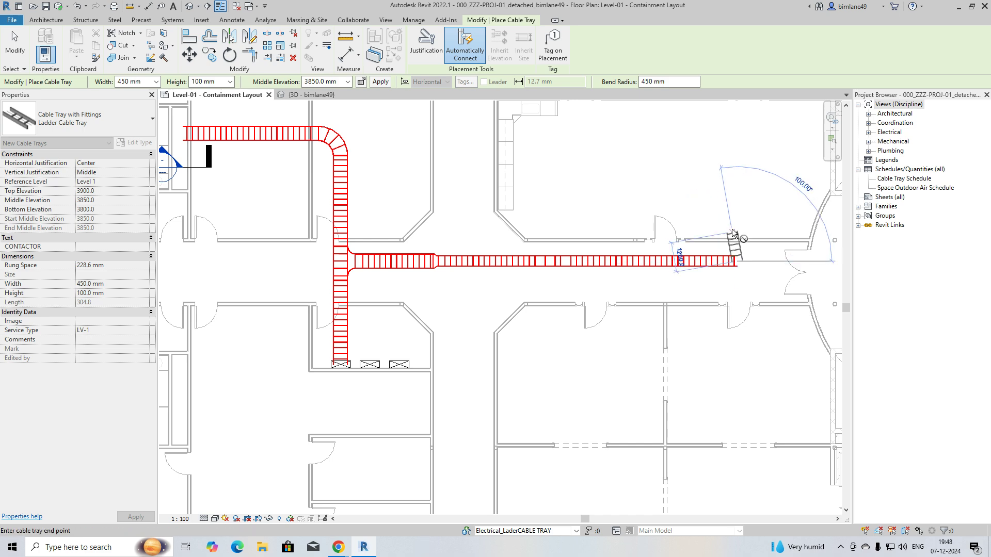
left_click(739, 185)
key("Escape")
key("Escape")
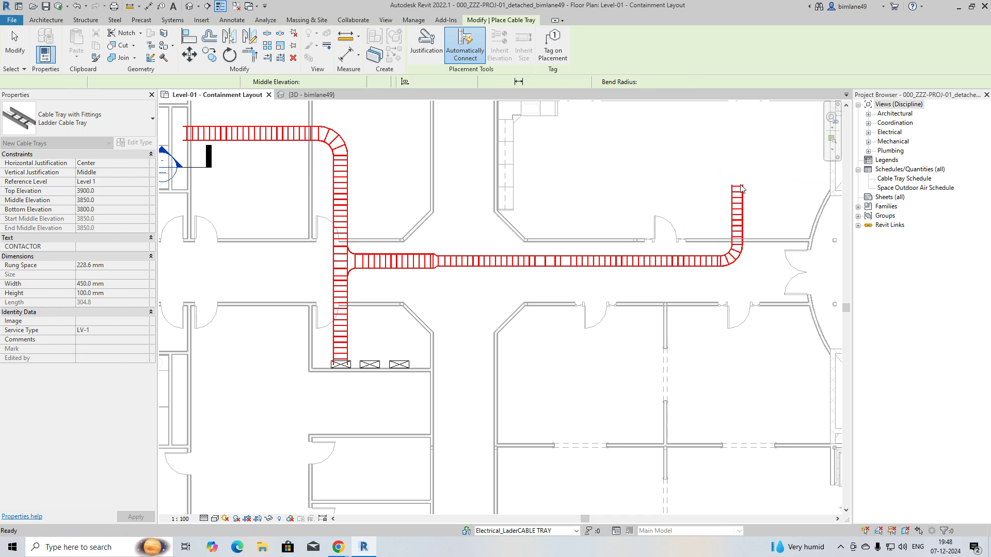
left_click_drag(380, 225, 802, 308)
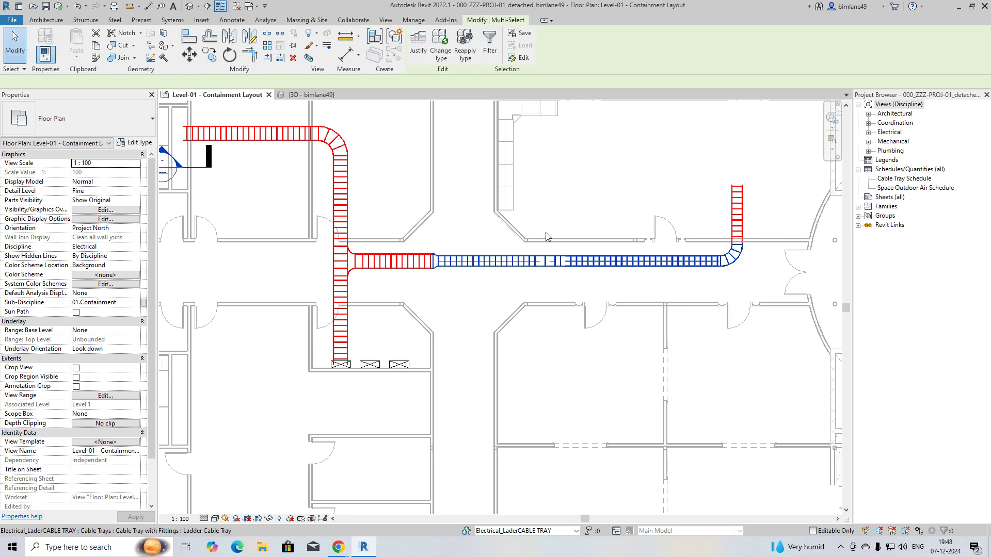
Open a section-boxed 3D view of the selected corridor trays and orbit to a tilted angle
left_click(308, 58)
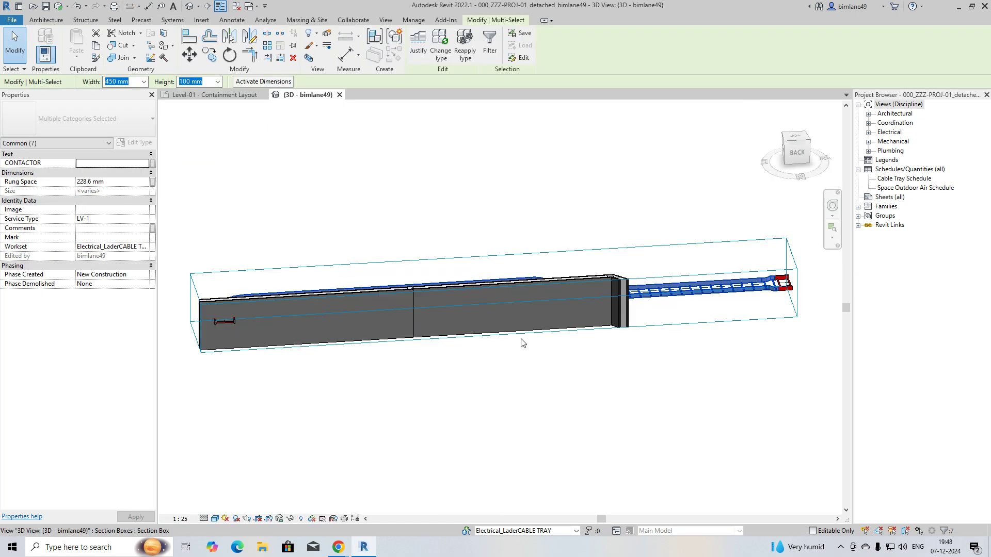
middle_click_drag(522, 274, 319, 280, "shift")
scroll(319, 280, "down", 1)
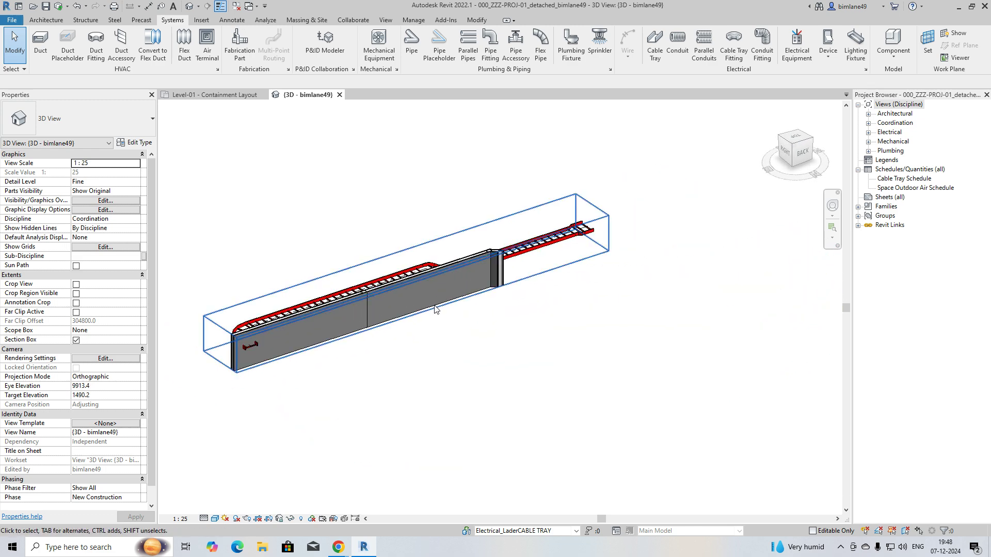
left_click(435, 308)
middle_click_drag(407, 308, 363, 355, "shift")
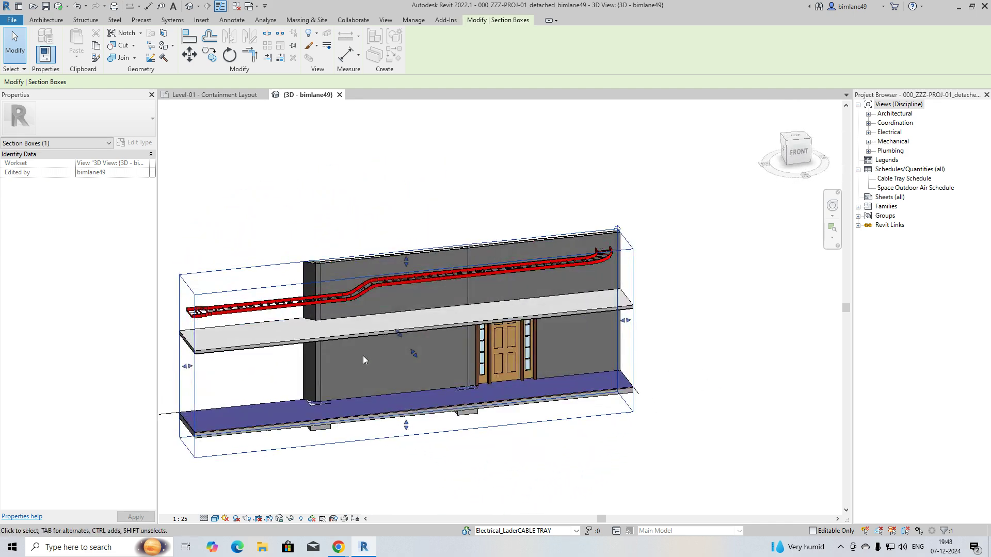
key("Escape")
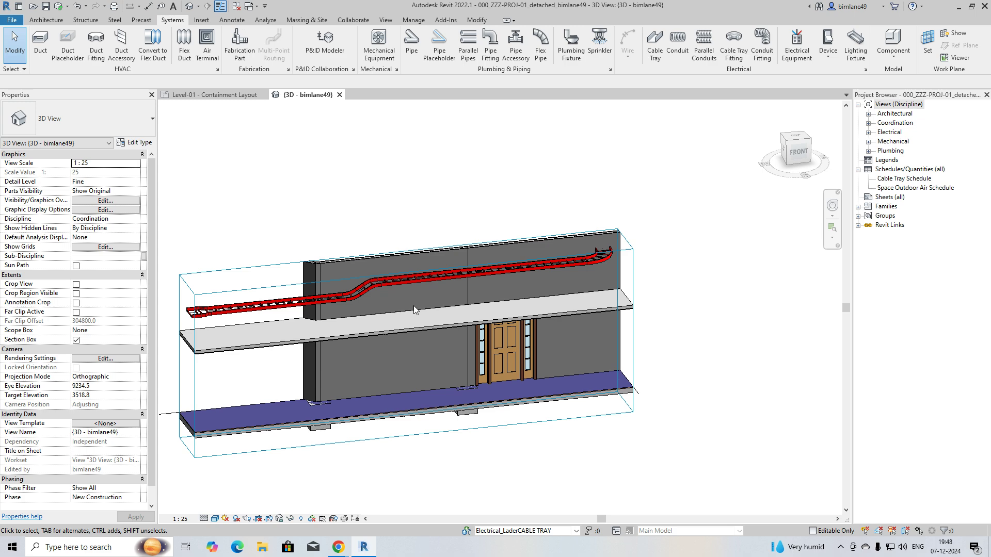
middle_click_drag(414, 305, 451, 338, "shift")
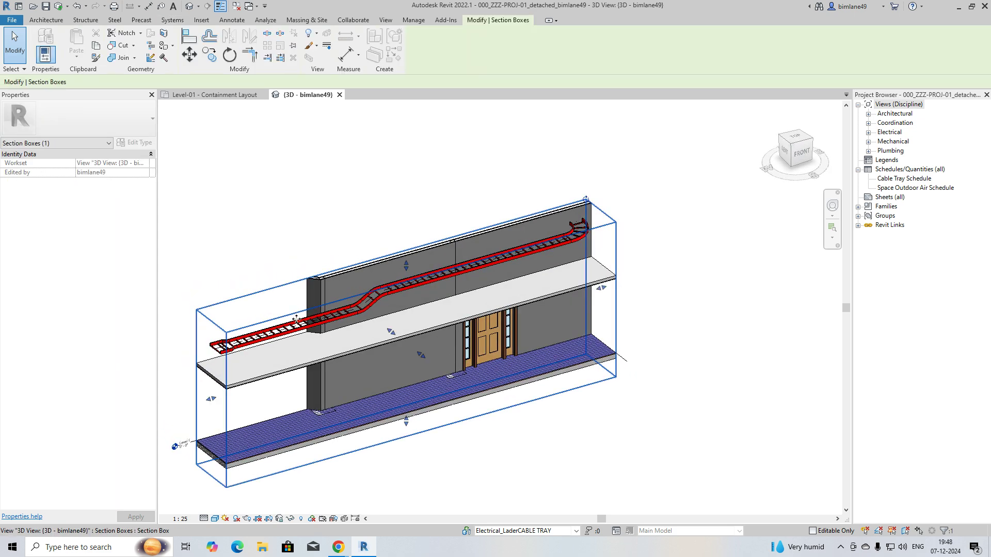
Enlarge the section box around the raised corridor run, then return to the Level-01 plan
left_click(284, 316)
left_click_drag(539, 417, 538, 416)
middle_click_drag(466, 381, 644, 295)
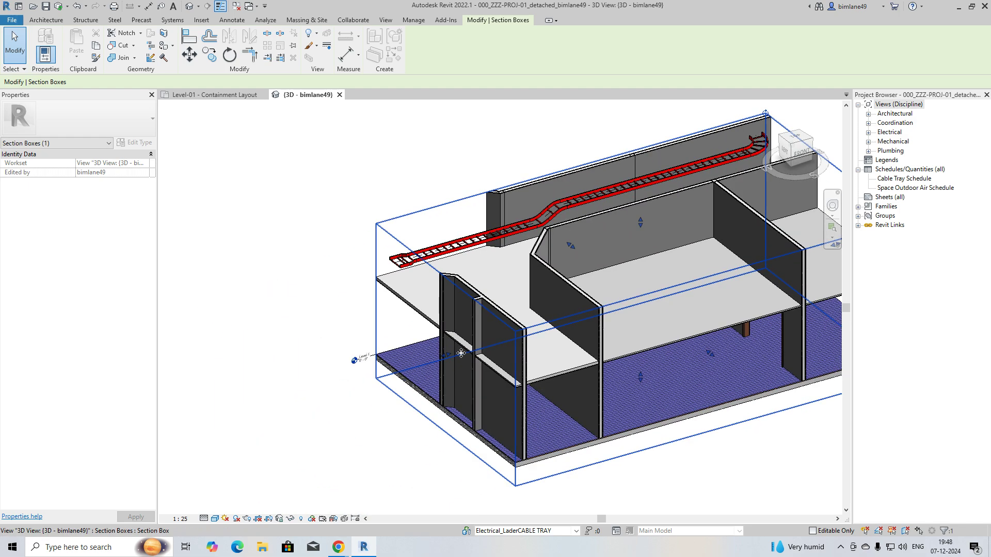
left_click_drag(447, 356, 287, 393)
middle_click_drag(529, 270, 607, 314, "shift")
middle_click_drag(442, 288, 481, 214, "shift")
left_click(233, 96)
Create a similar tray dropping south from the corridor run with a short eastward segment
middle_click_drag(388, 320, 336, 317)
middle_click_drag(436, 293, 416, 307)
left_click(406, 274)
right_click(406, 274)
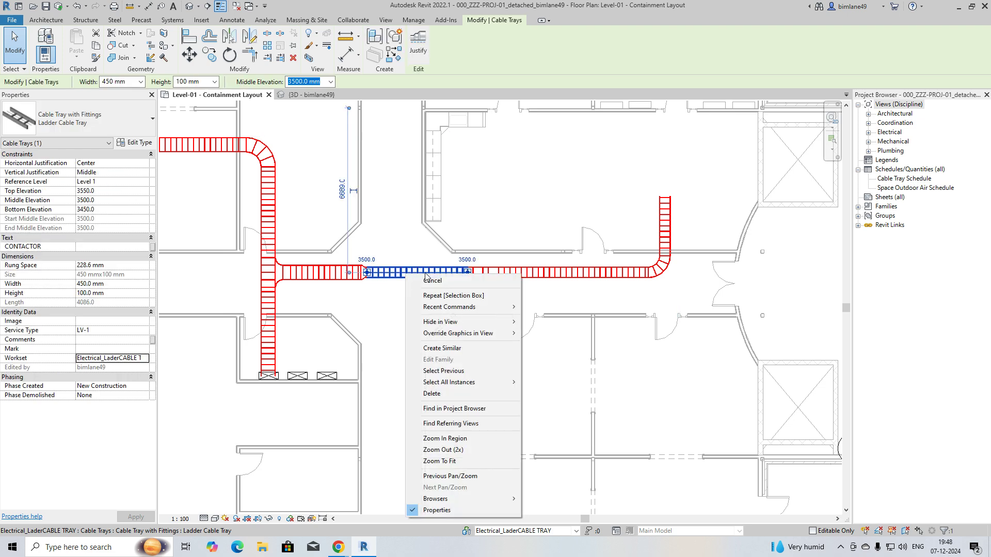
left_click(434, 348)
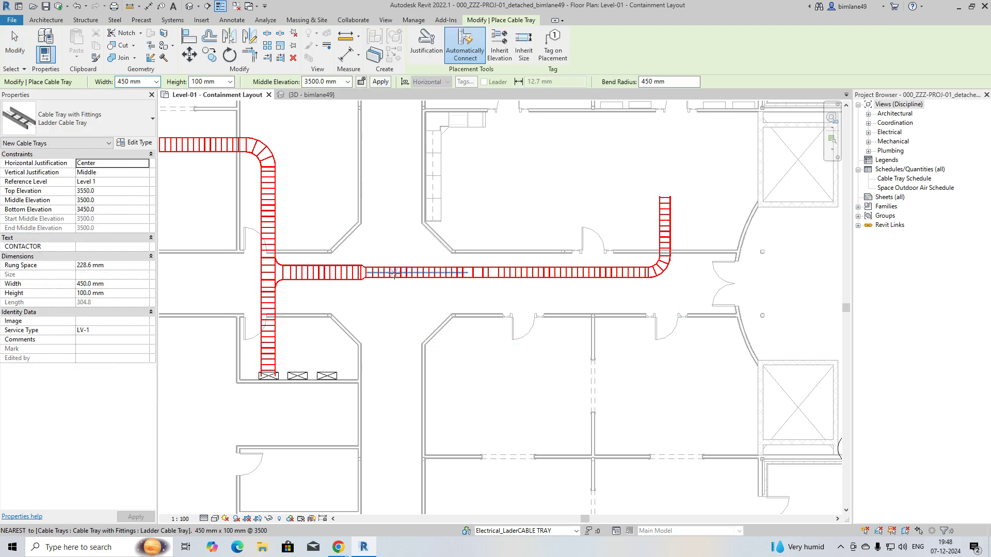
left_click(394, 273)
middle_click_drag(396, 372, 403, 242)
scroll(402, 244, "down", 1)
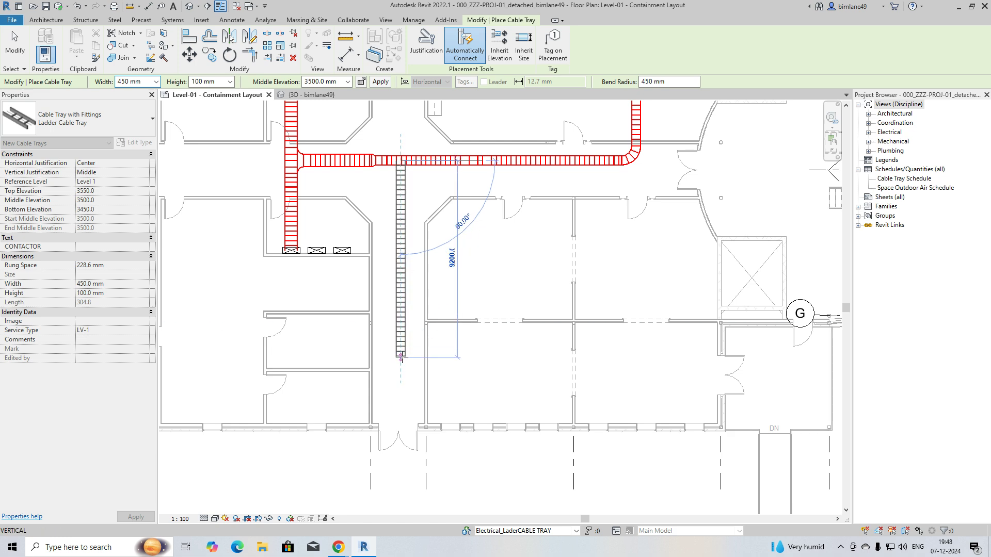
left_click(401, 356)
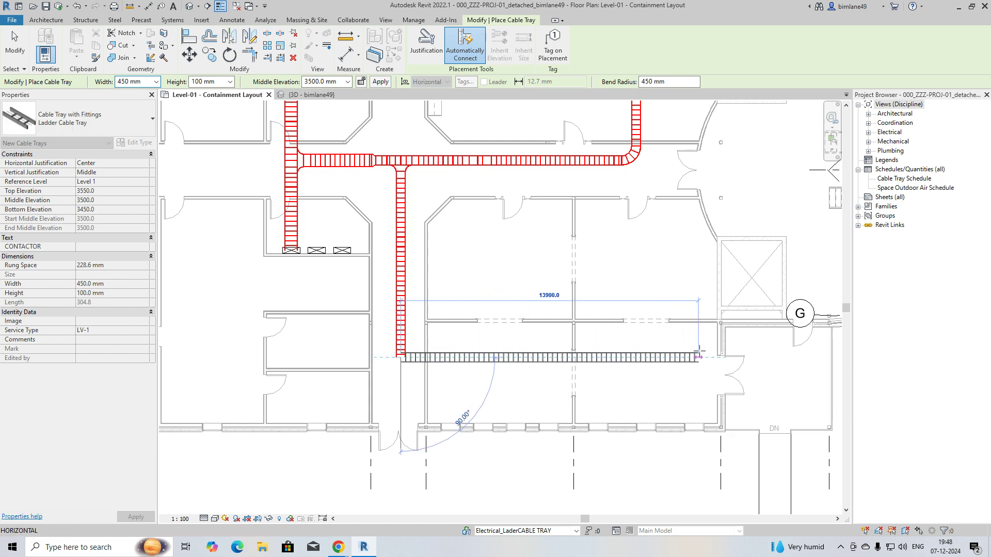
left_click(467, 357)
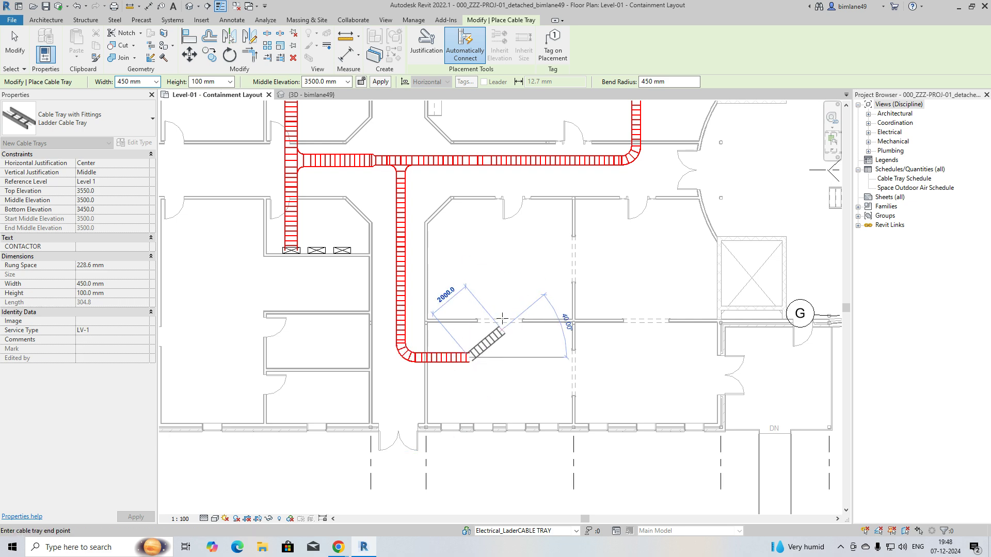
Narrow the branch to 300 mm, continue it east, then turn it north
left_click(156, 82)
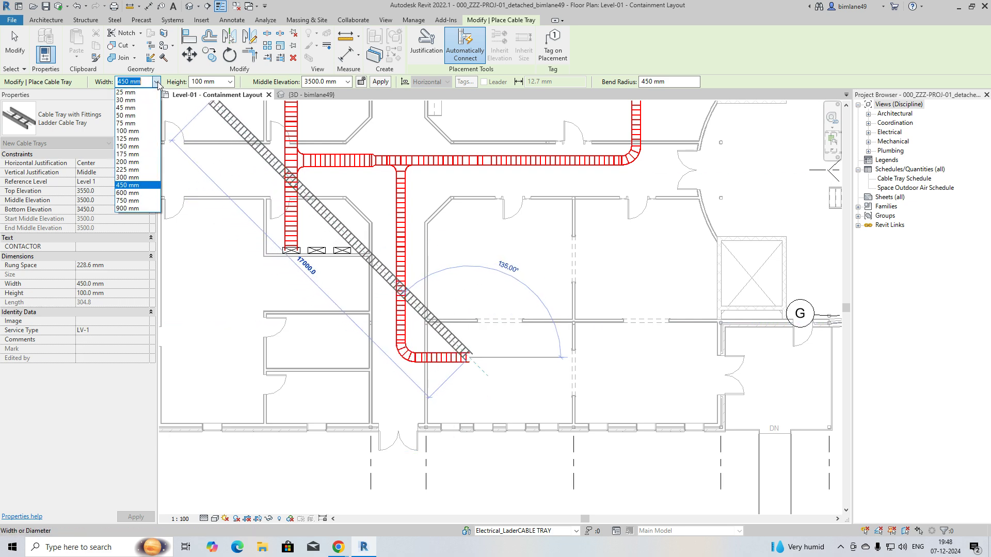
left_click(133, 178)
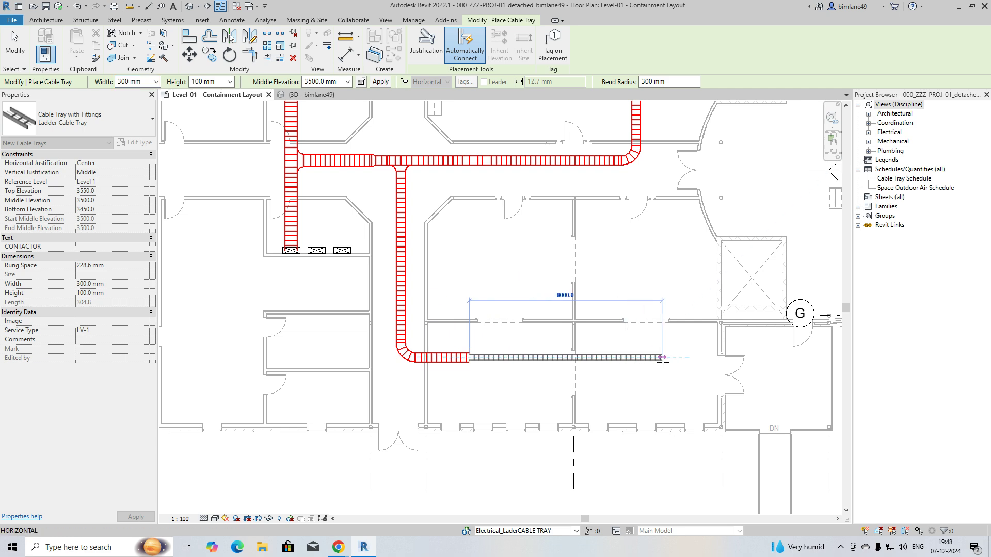
left_click(659, 308)
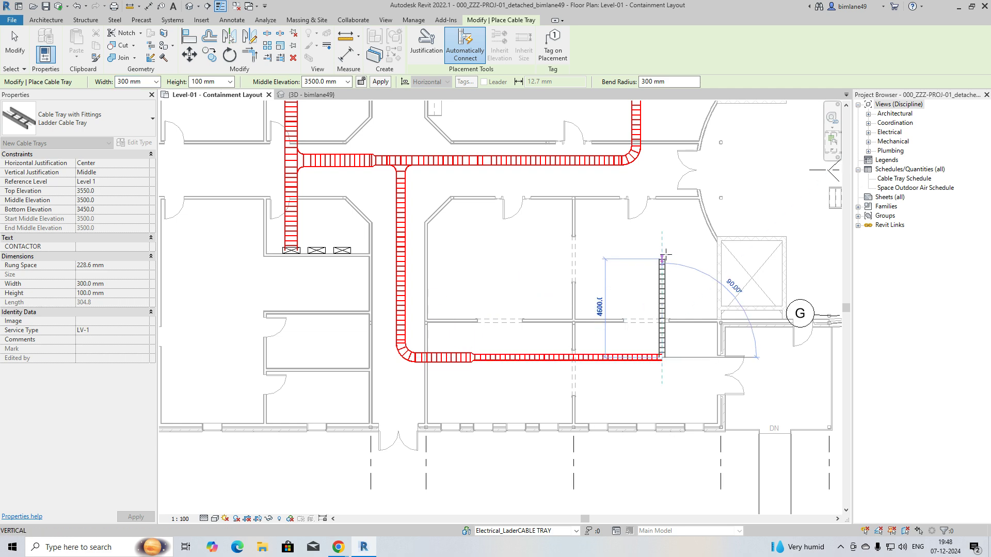
left_click(662, 204)
key("Escape")
key("Escape")
scroll(272, 227, "down", 3)
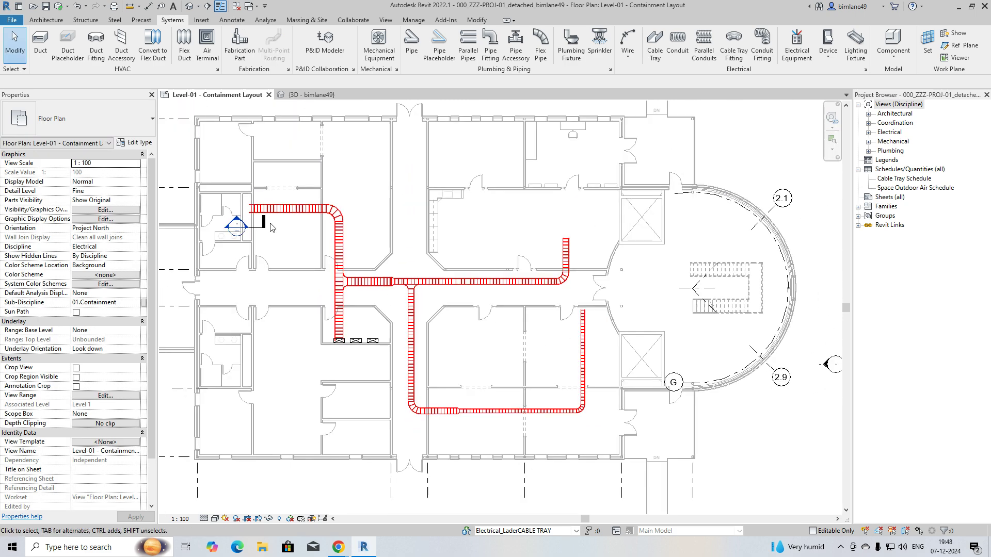
left_click_drag(234, 172, 612, 446)
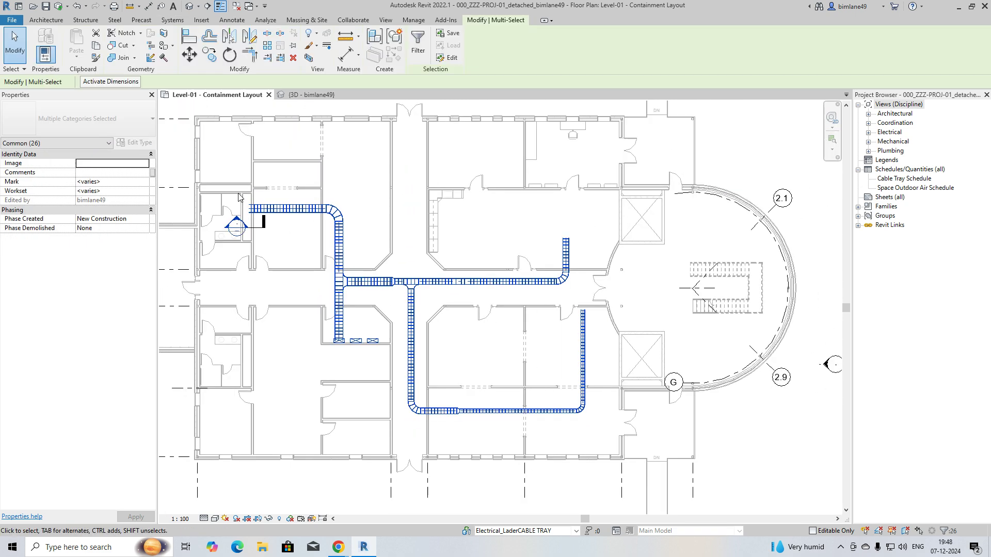
left_click(308, 58)
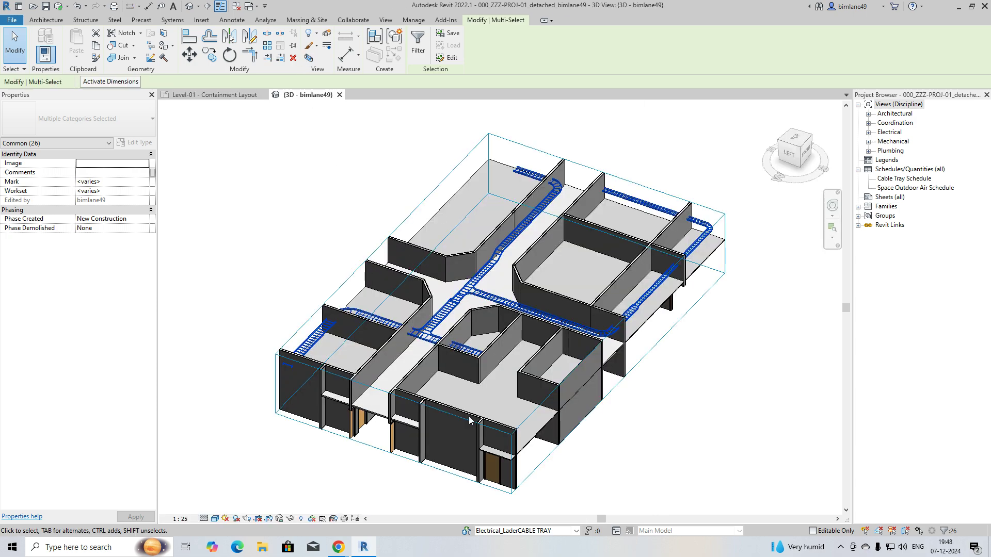
key("Escape")
middle_click_drag(465, 335, 535, 418, "shift")
left_click(222, 95)
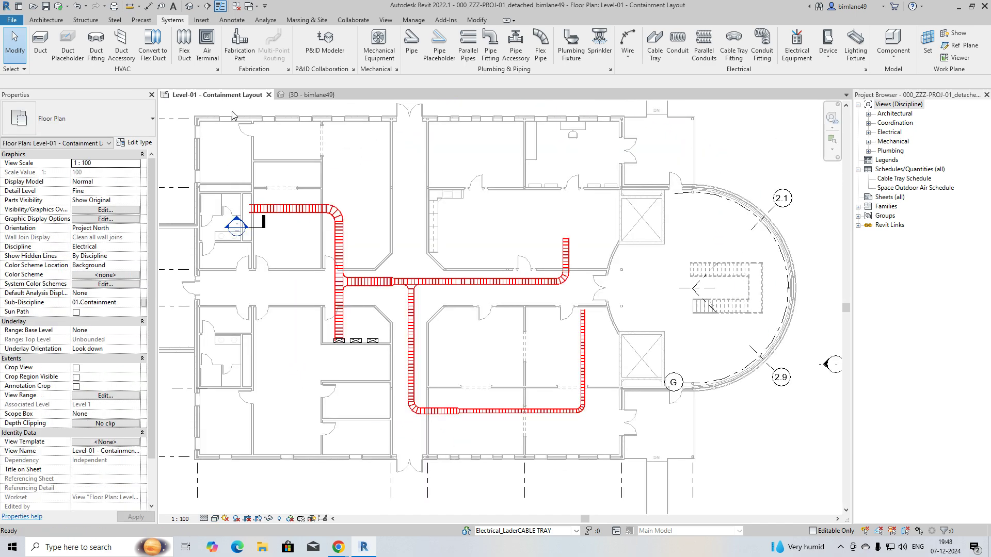
scroll(331, 227, "up", 5)
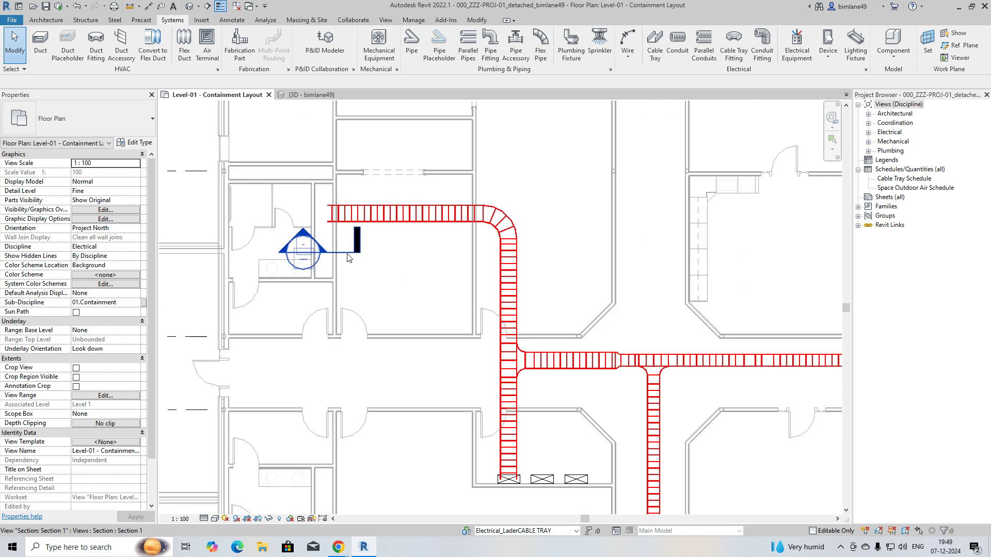
Move and extend the section line onto the tray run, then open Section 1
left_click(337, 231)
mouse_move(342, 255)
left_mouse_down()
mouse_move(348, 223)
mouse_move(455, 221)
left_mouse_up()
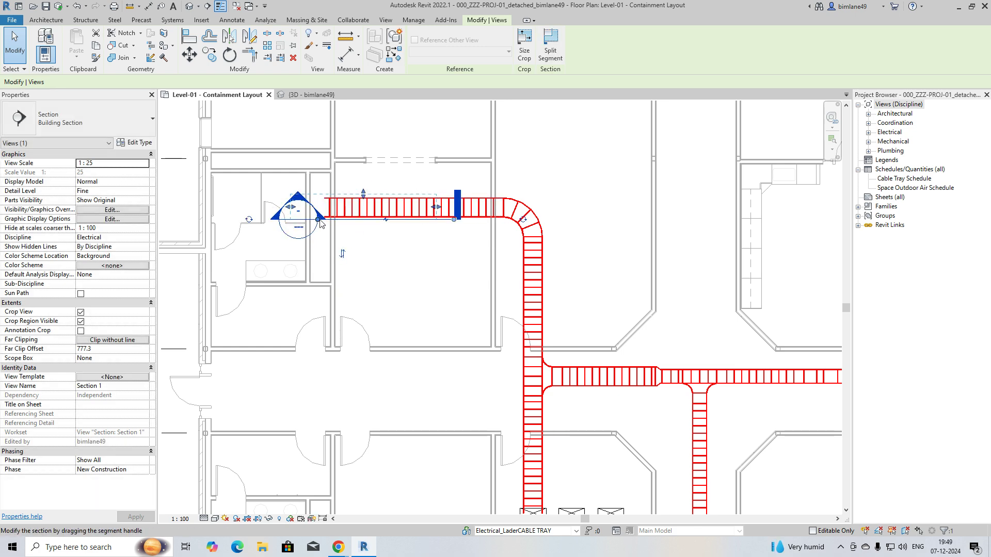
left_click_drag(317, 219, 246, 219)
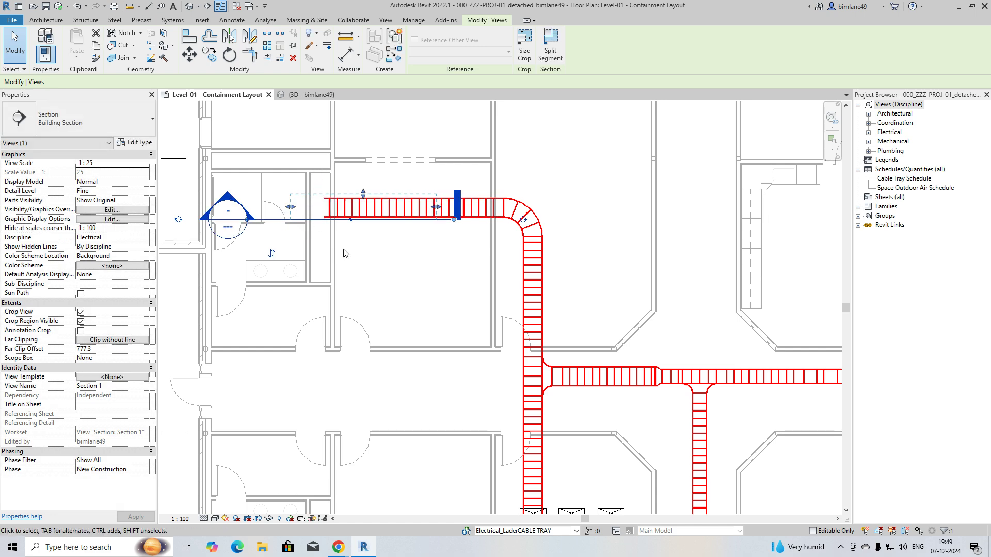
right_click(360, 226)
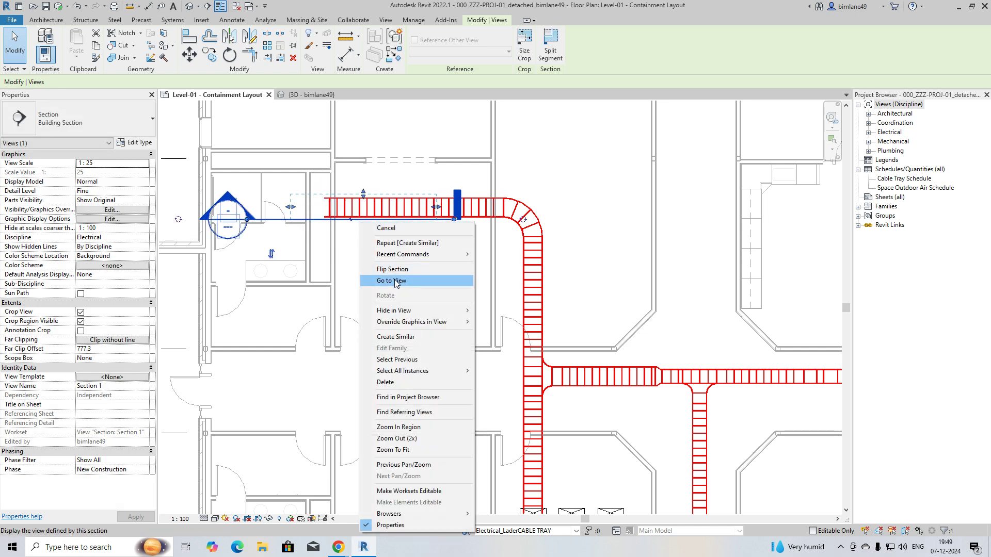
left_click(395, 281)
Widen the Section 1 crop region to the left around the tray
middle_click_drag(432, 321, 341, 197)
scroll(391, 333, "up", 1)
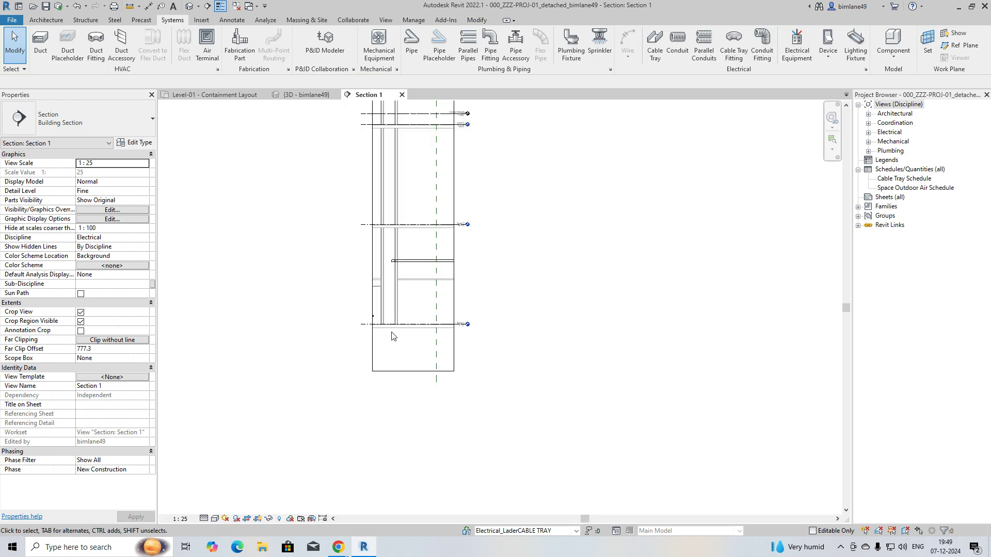
left_click(372, 305)
scroll(372, 305, "down", 1)
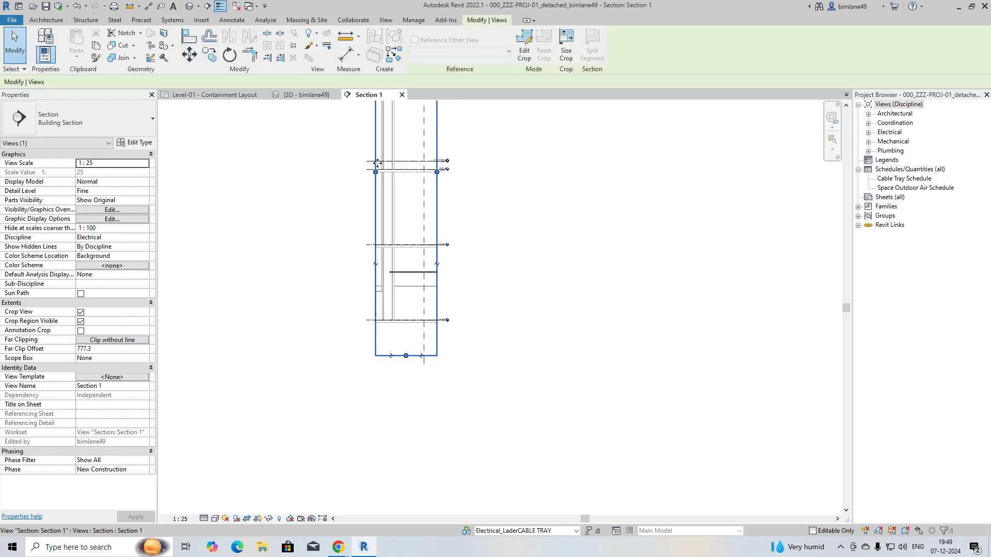
left_click_drag(376, 173, 237, 172)
scroll(398, 282, "up", 3)
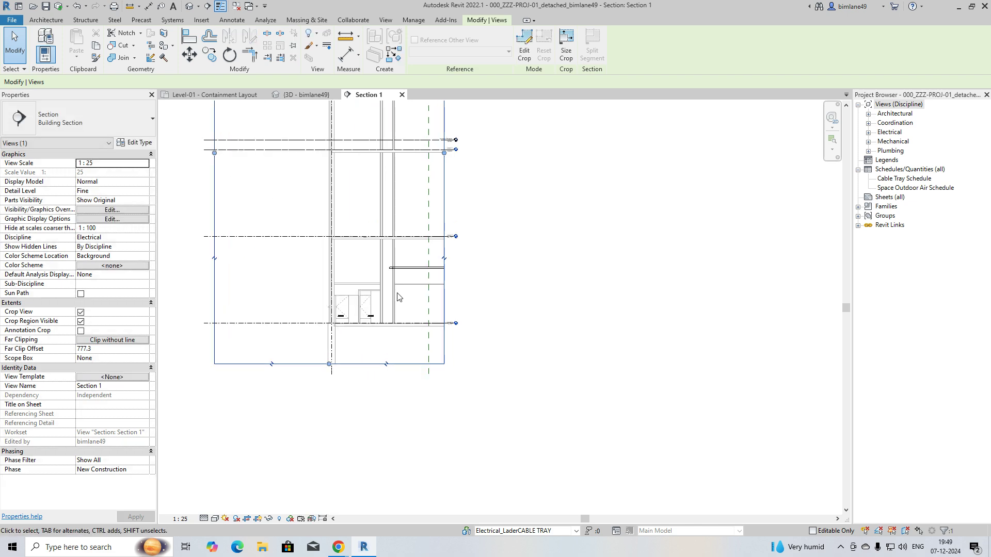
Draw a tray from the 3500 mm run's end, dropping through Level 1 to a −600 mm horizontal run
left_click(397, 259)
scroll(393, 261, "up", 1)
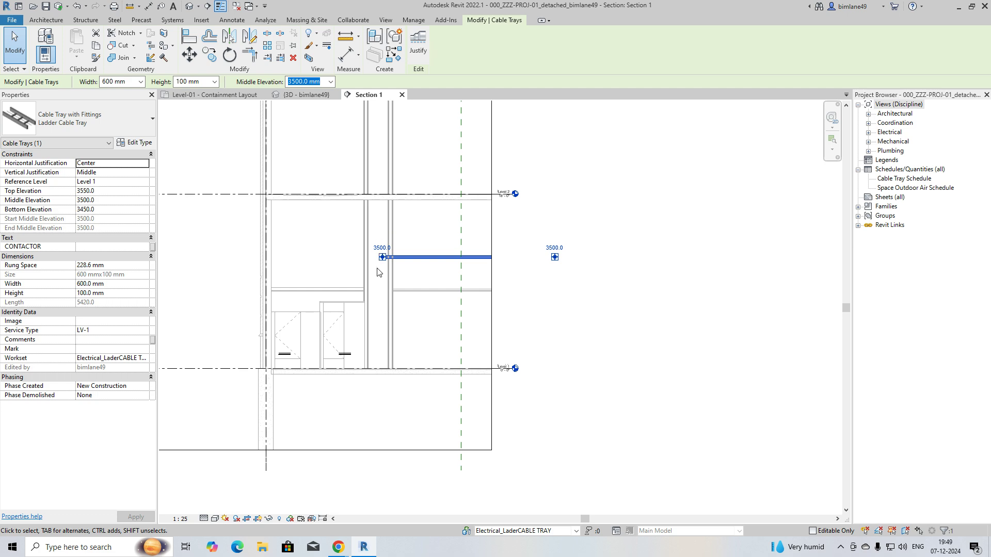
right_click(382, 265)
left_click(407, 307)
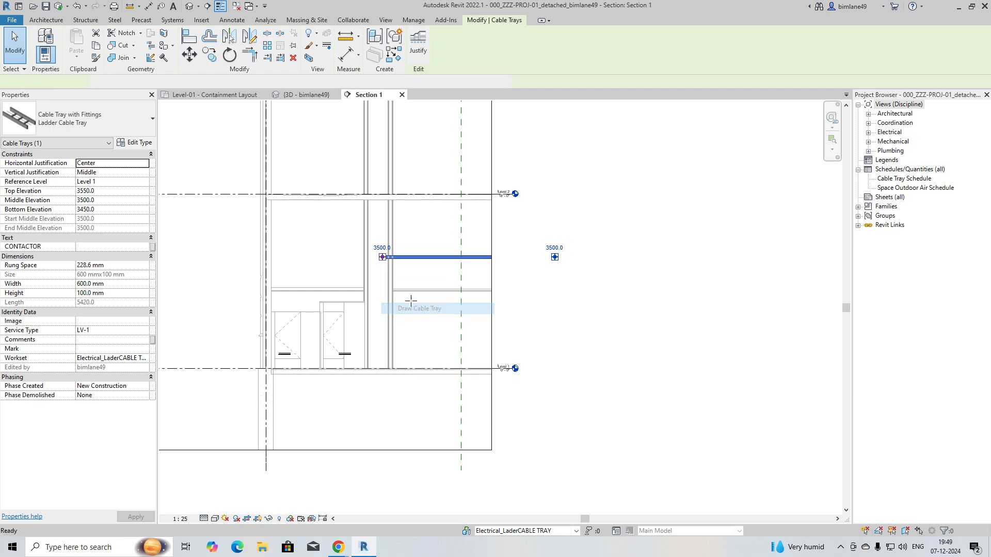
mouse_move(386, 205)
middle_mouse_down()
mouse_move(405, 409)
mouse_move(397, 196)
middle_mouse_up()
scroll(405, 409, "down", 1)
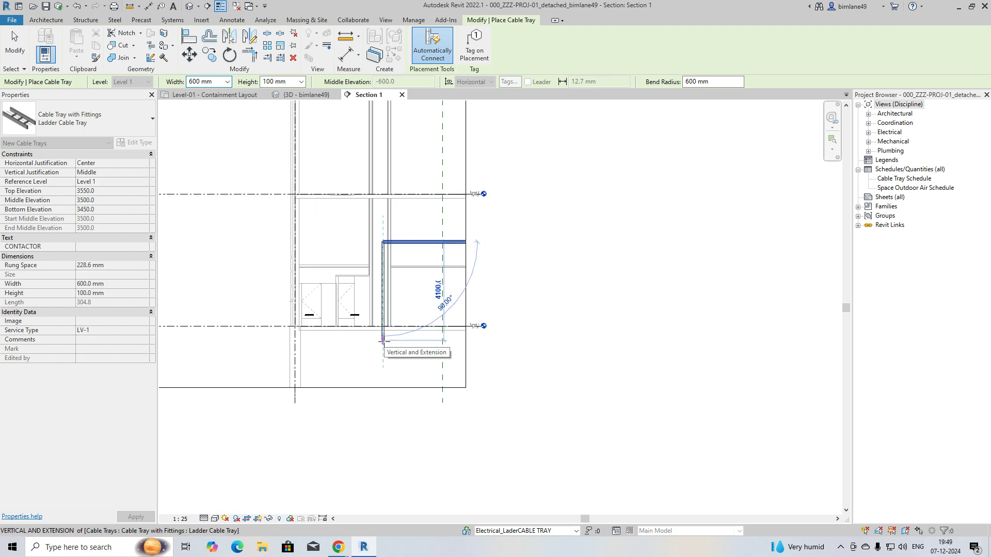
left_click(325, 342)
left_click(264, 340)
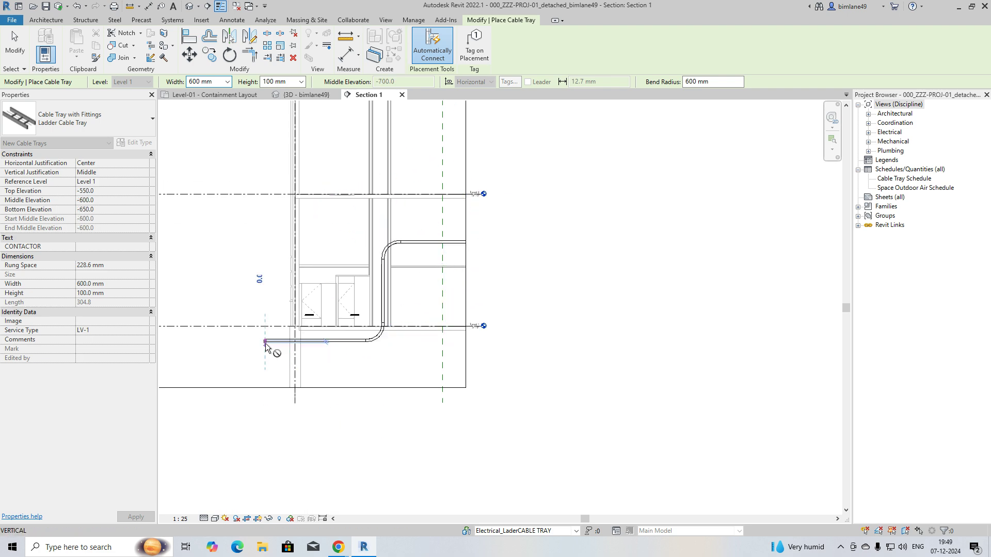
key("Escape")
key("Escape")
left_click_drag(234, 234, 559, 395)
Crop a 3D view to the new tray run with a section box and orbit around it
left_click(309, 58)
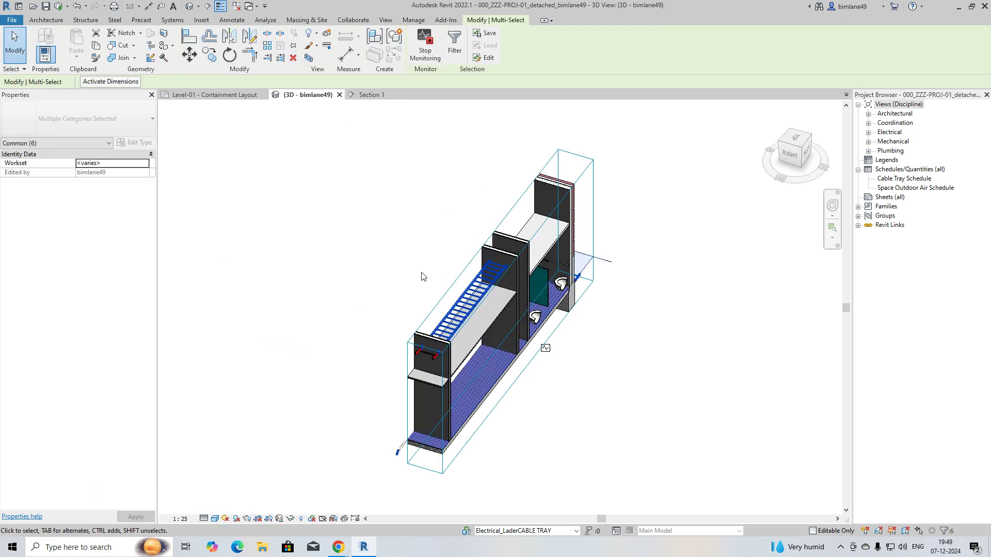
middle_click_drag(476, 394, 655, 377, "shift")
key("Escape")
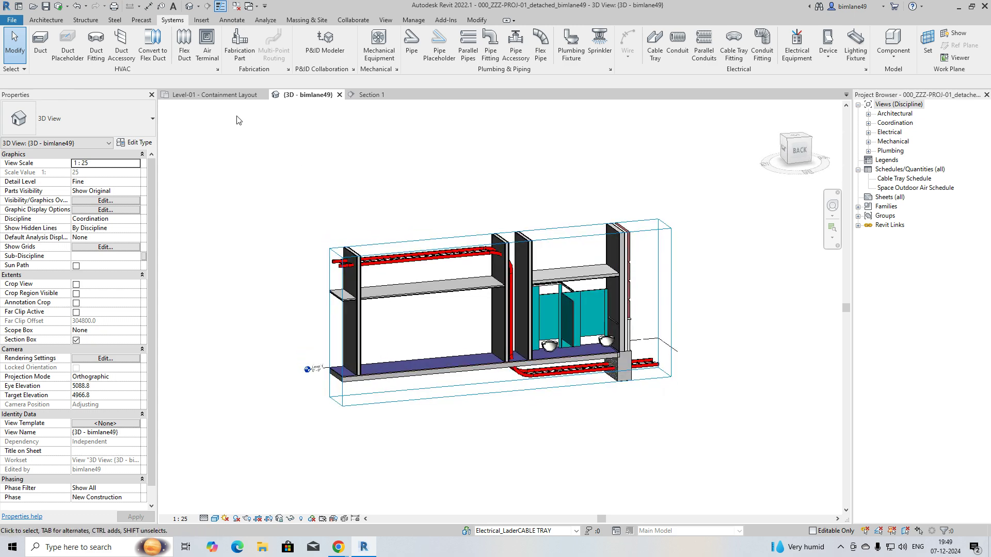
Select the three tray pieces near the section in plan and crop a 3D view to them
left_click(230, 101)
middle_click_drag(400, 297, 470, 326)
scroll(423, 253, "up", 5)
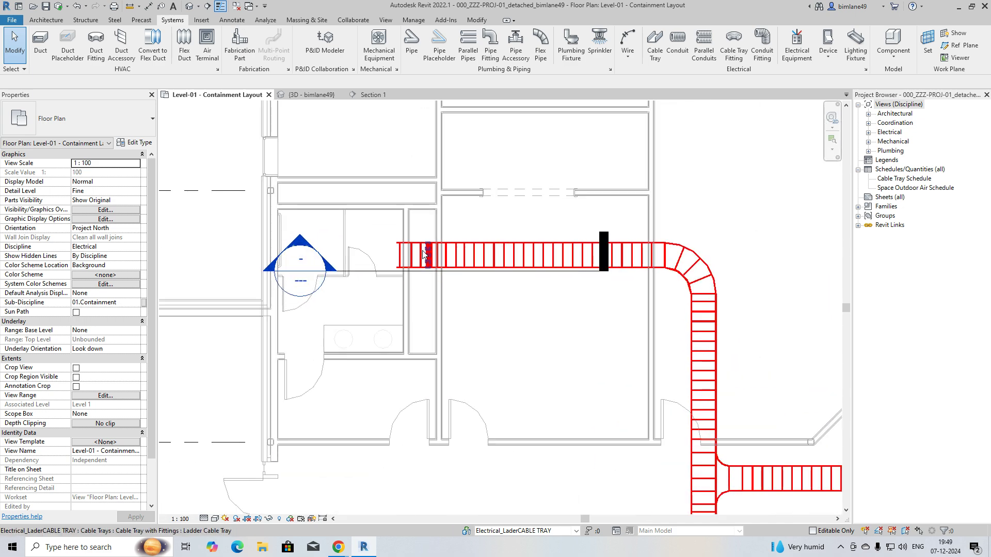
scroll(422, 251, "up", 1)
left_click_drag(363, 219, 583, 327)
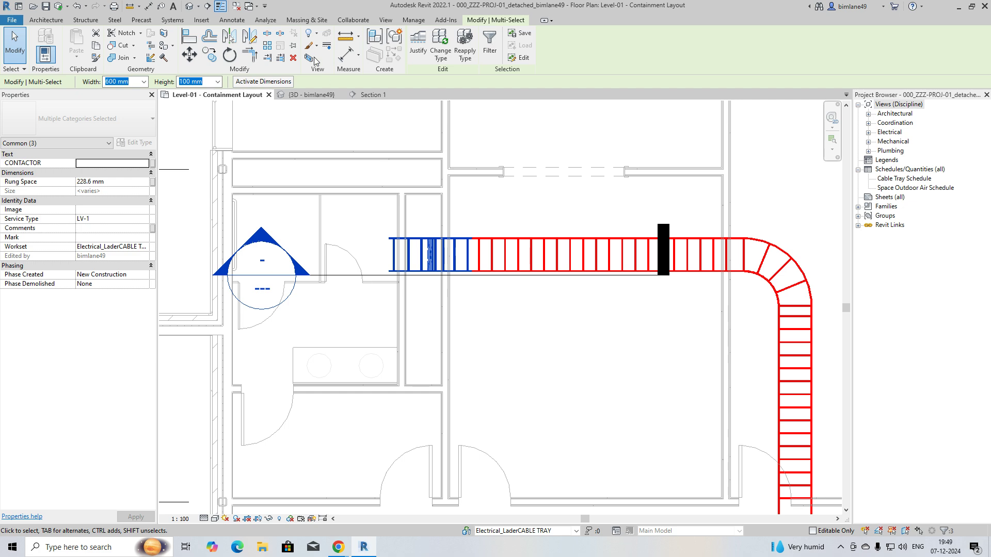
left_click(310, 60)
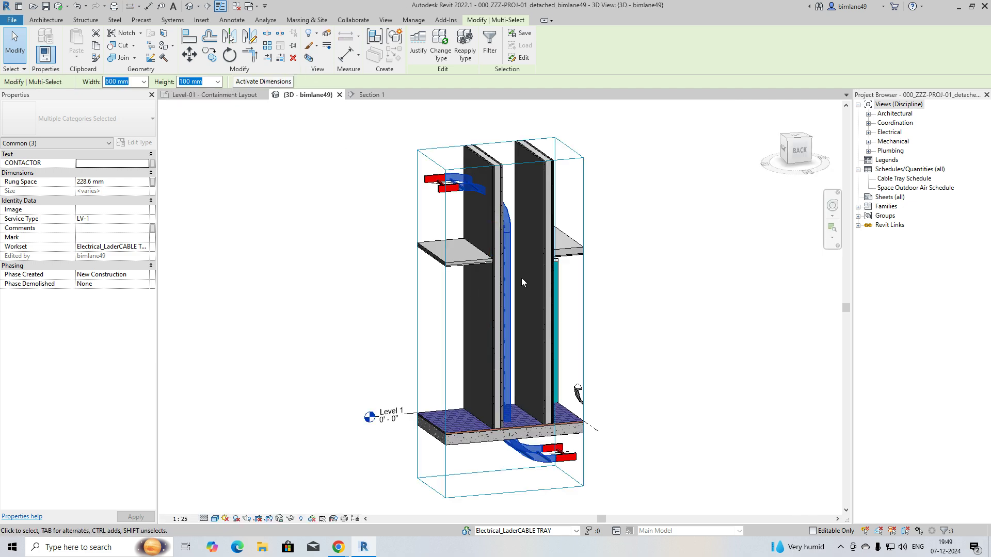
Orbit to the back and open the upper bend's 600 mm radius for editing
middle_click_drag(521, 282, 491, 293, "shift")
key("Escape")
scroll(491, 212, "up", 2)
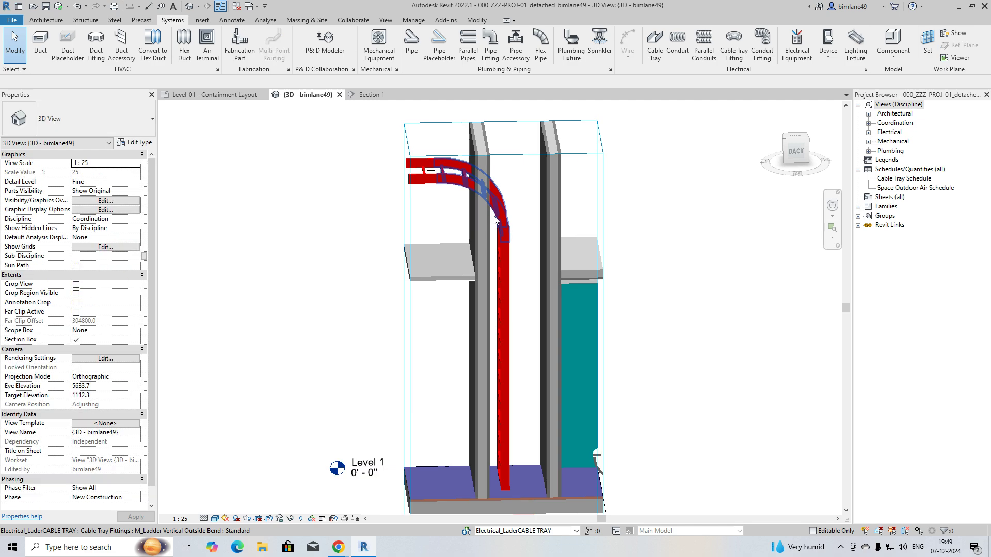
left_click(495, 219)
left_click(463, 212)
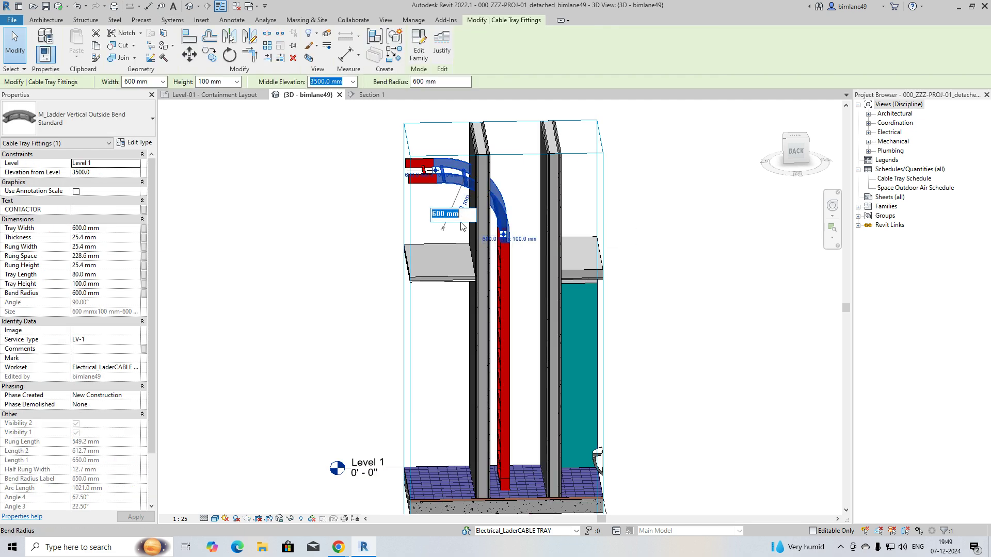
Shift the vertical cable tray right with four arrow-key nudges
key("Escape")
key("Escape")
left_click(508, 381)
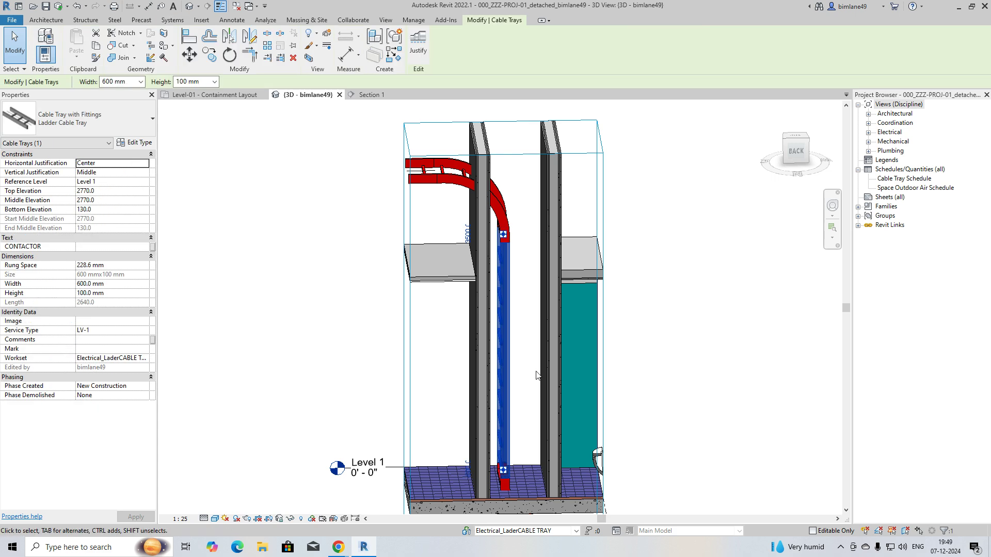
scroll(671, 217, "up", 2)
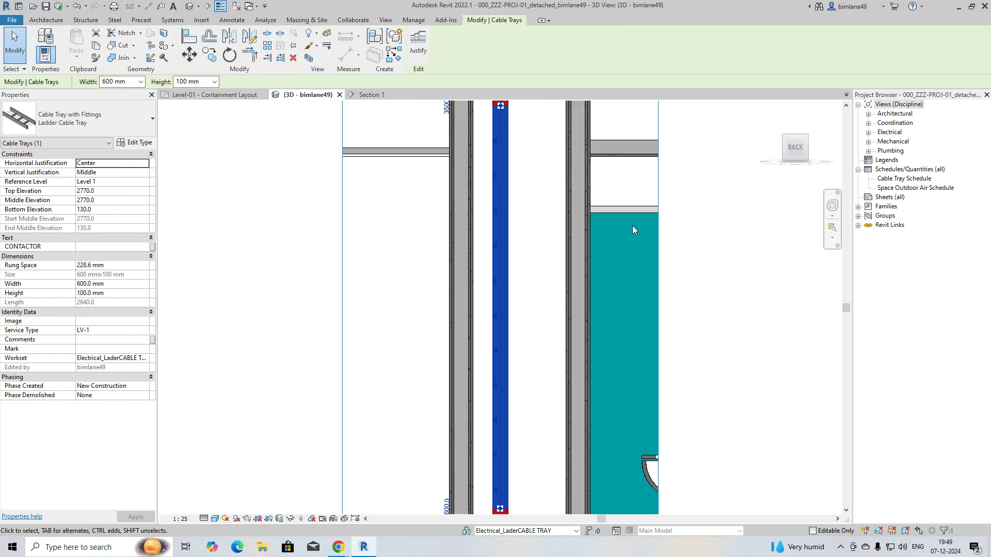
key("Right")
key("Right")
key("Right")
key("Right")
key("Right")
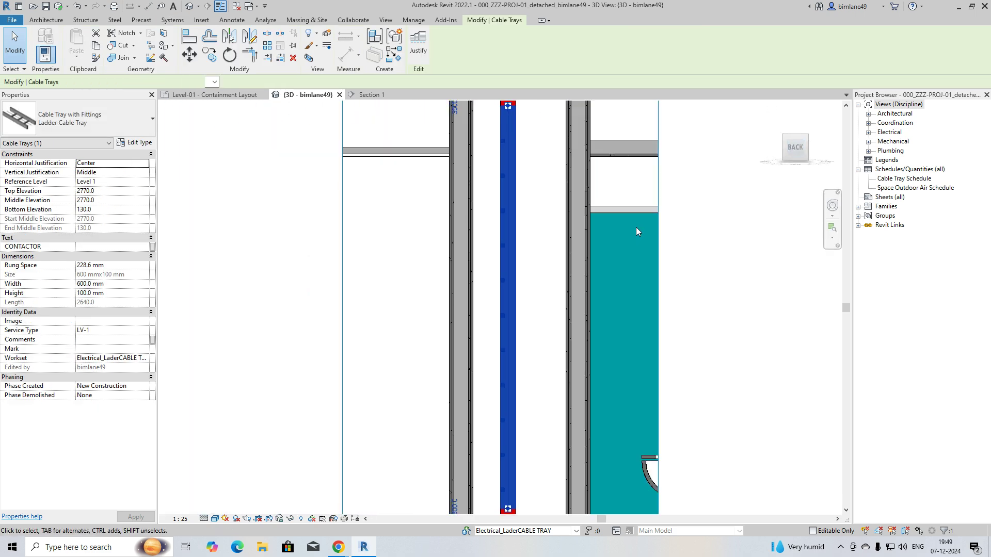
key("Right")
key("Right")
key("Right")
key("Right")
key("Right")
key("Right")
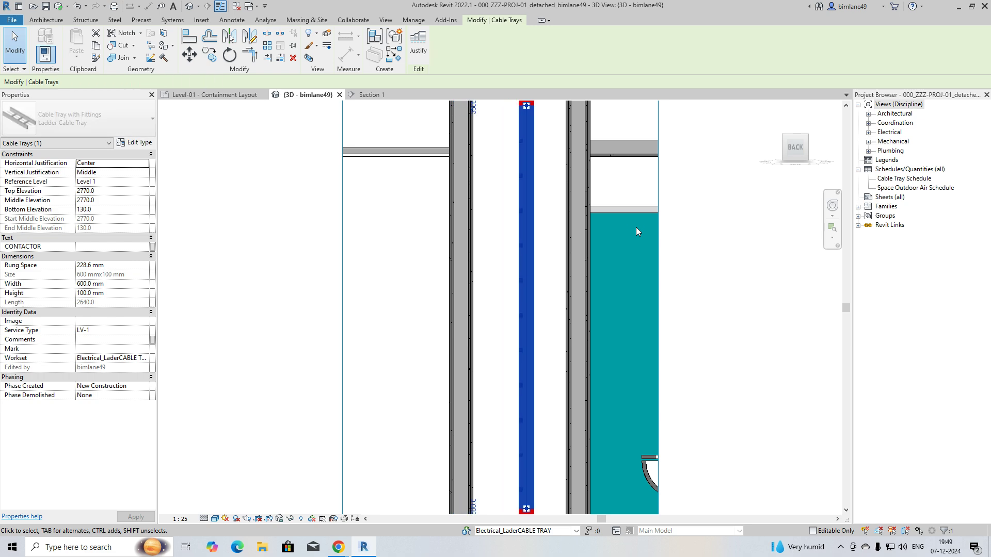
key("Right")
key("Right")
key("Right")
key("Right")
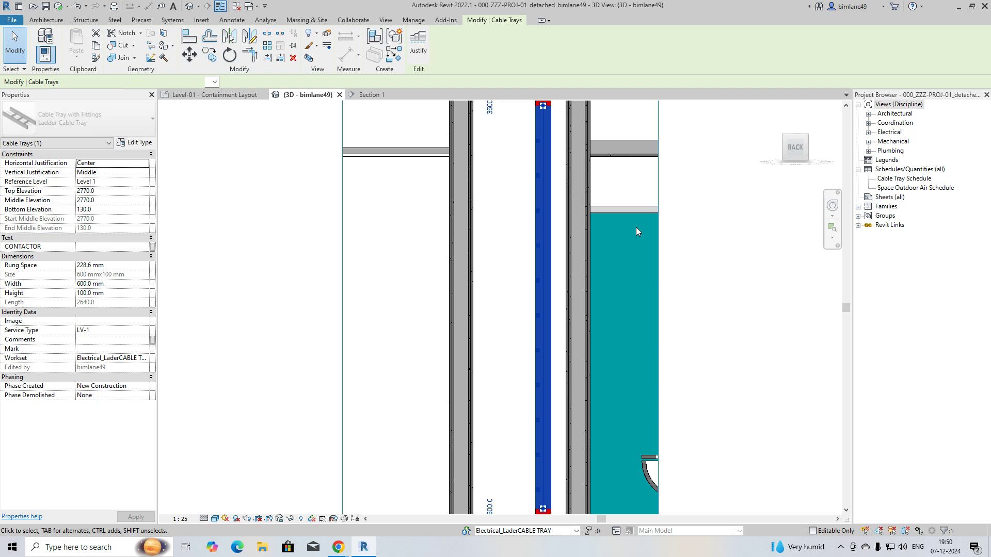
key("Right")
key("Escape")
Enlarge the section box and lower the below-floor tray from −600 mm to −780 mm
scroll(494, 273, "down", 4)
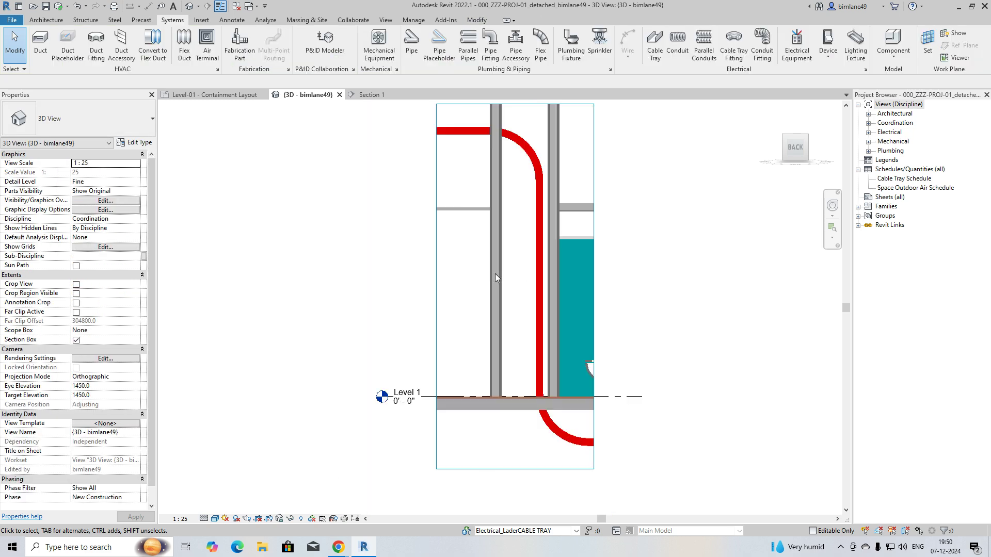
left_click(570, 380)
left_click_drag(568, 268, 830, 269)
left_click(695, 408)
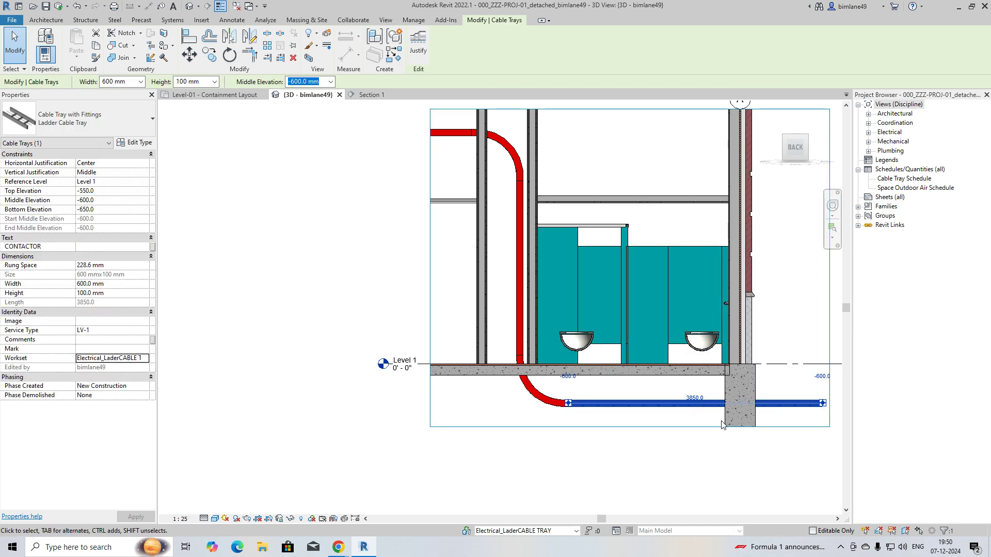
key("Down")
key("Down")
key("Down")
key("Down")
key("Down")
key("Down")
key("Down")
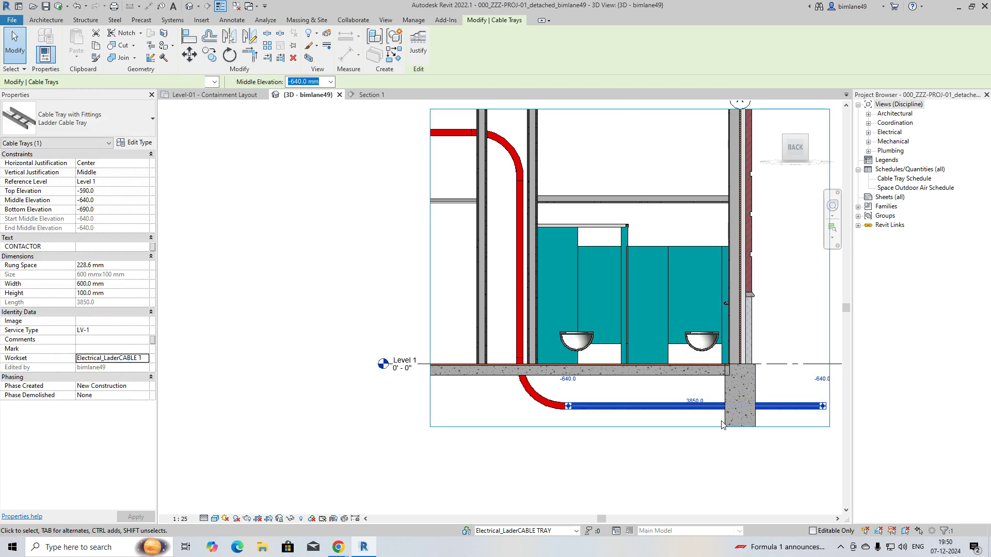
key("Escape")
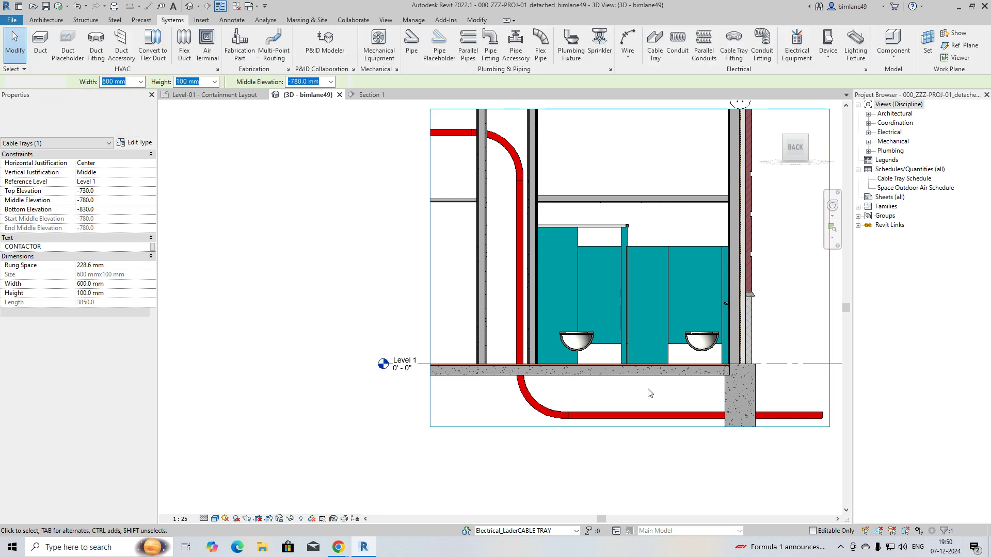
Give the lower vertical bend a 300 mm bend radius
left_click(547, 409)
left_click(546, 375)
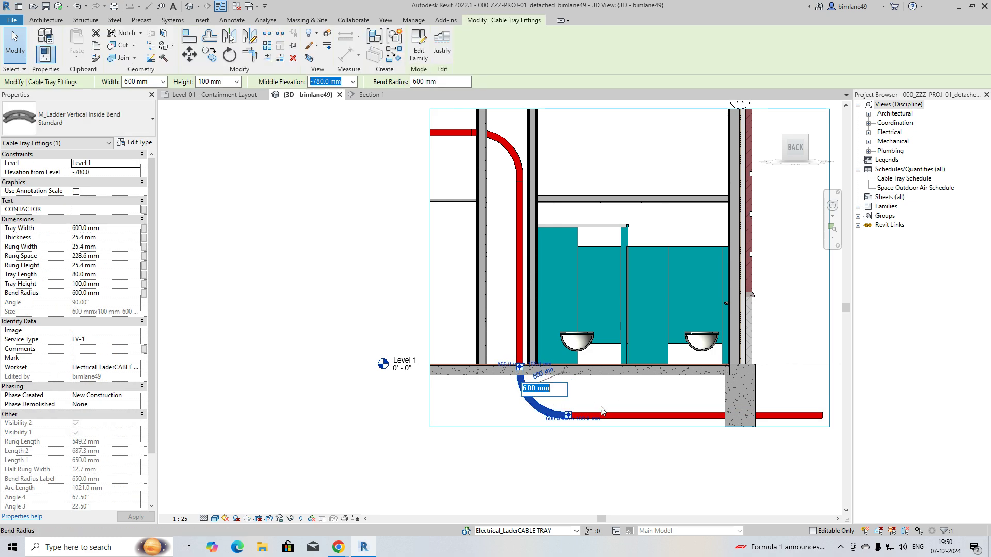
type("300")
key("Return")
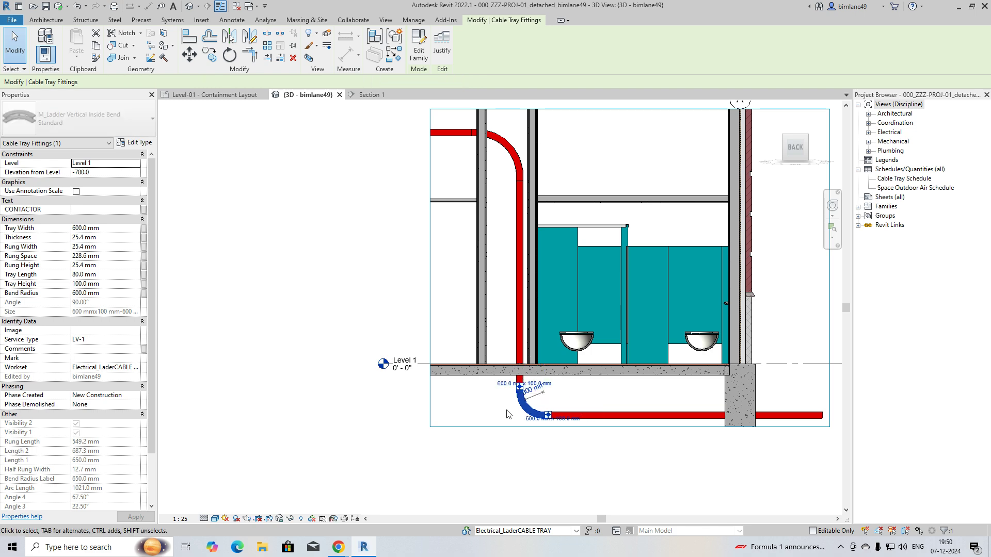
key("Escape")
Nudge the under-floor horizontal tray up to -560 middle elevation
left_click(636, 415)
key("Up")
key("Up")
key("Up")
key("Up")
key("Up")
key("Up")
key("Up")
key("Up")
key("Up")
key("Up")
key("Up")
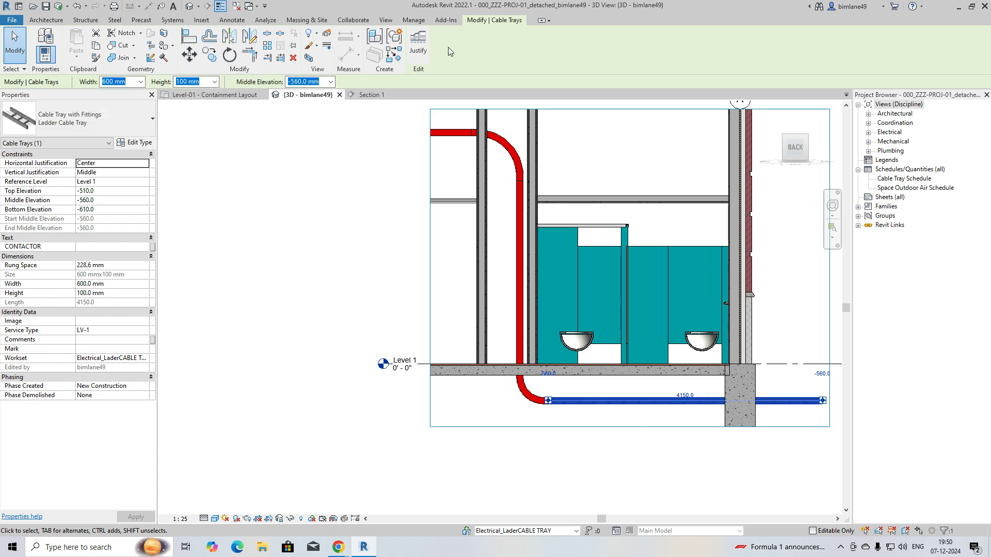
key("Escape")
Give the upper vertical bend a 300 mm bend radius
left_click(505, 147)
left_click(484, 161)
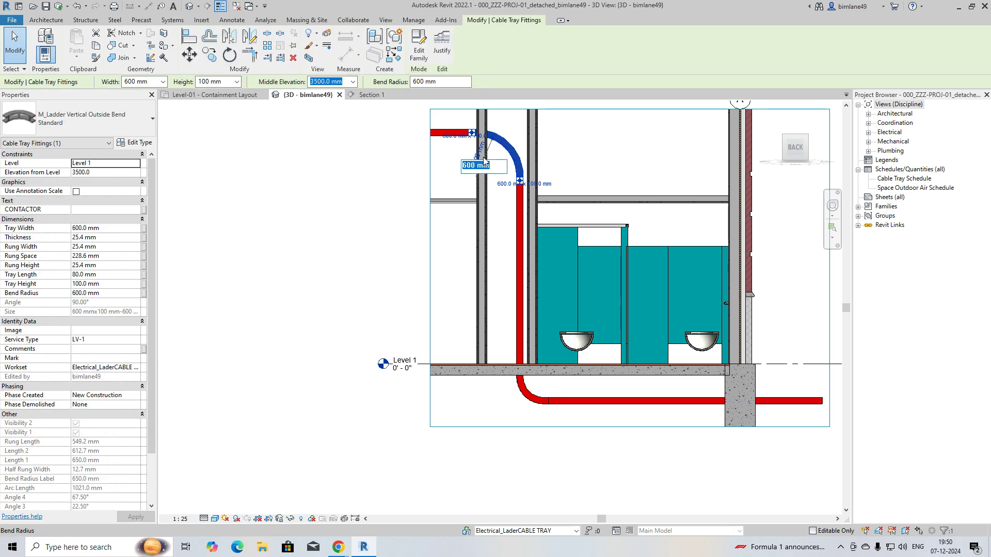
type("300")
key("Return")
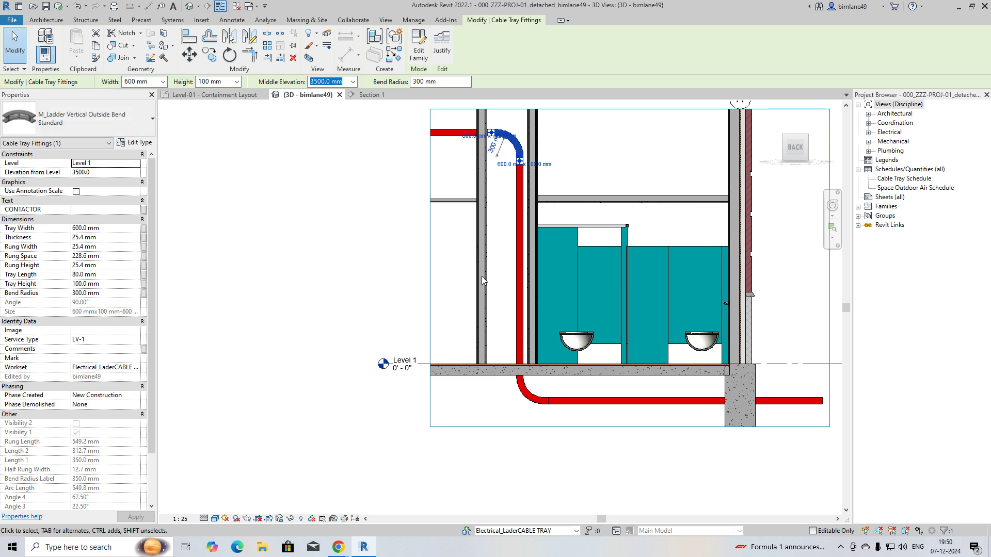
key("Escape")
Orbit the 3D model to check the bends, then switch to the Level-01 Containment Layout plan
scroll(482, 291, "down", 2)
middle_click_drag(482, 297, 511, 314, "shift")
left_click(223, 95)
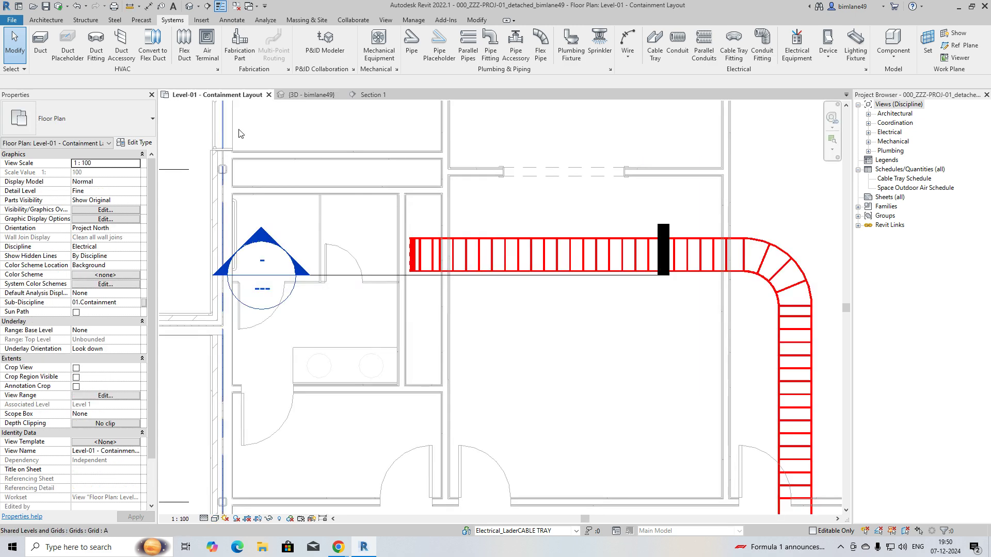
Pan and zoom the Level-01 plan over the tray network and open its View Range settings
middle_click_drag(473, 265, 550, 263)
scroll(361, 269, "down", 2)
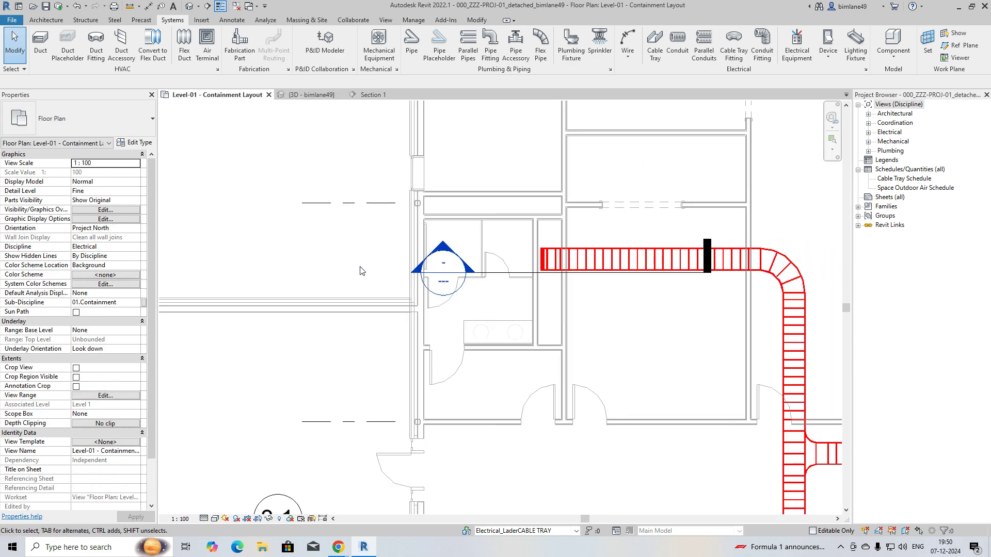
middle_click_drag(385, 277, 455, 287)
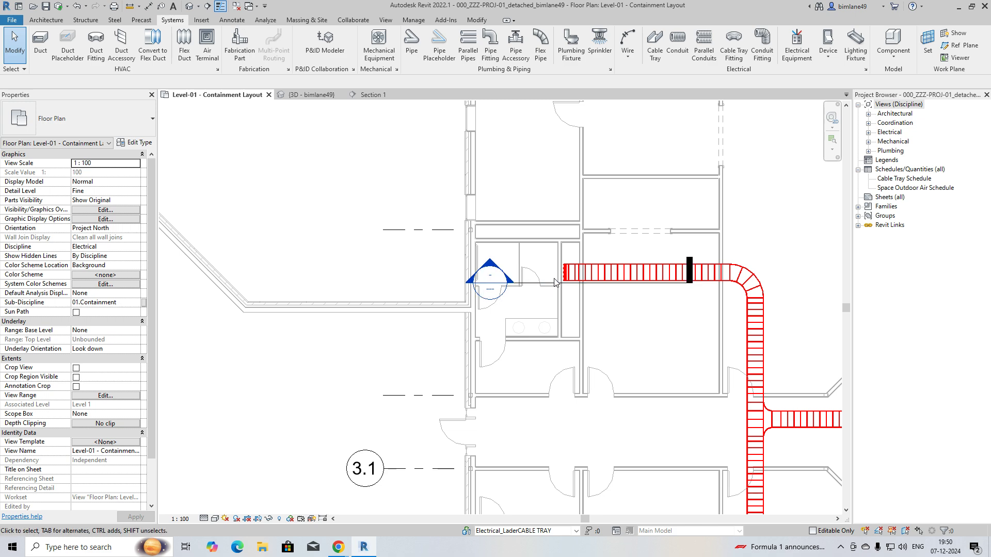
scroll(410, 280, "down", 2)
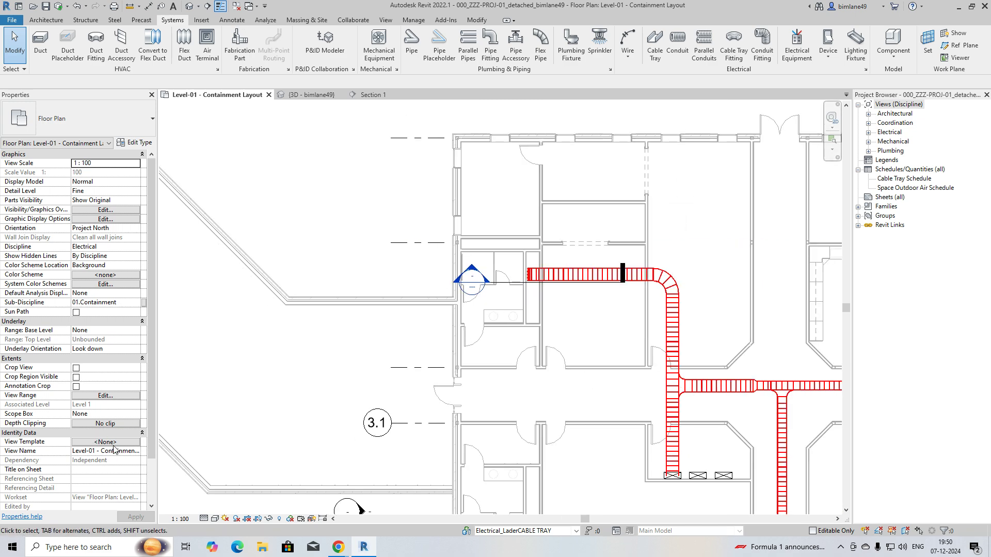
left_click(106, 396)
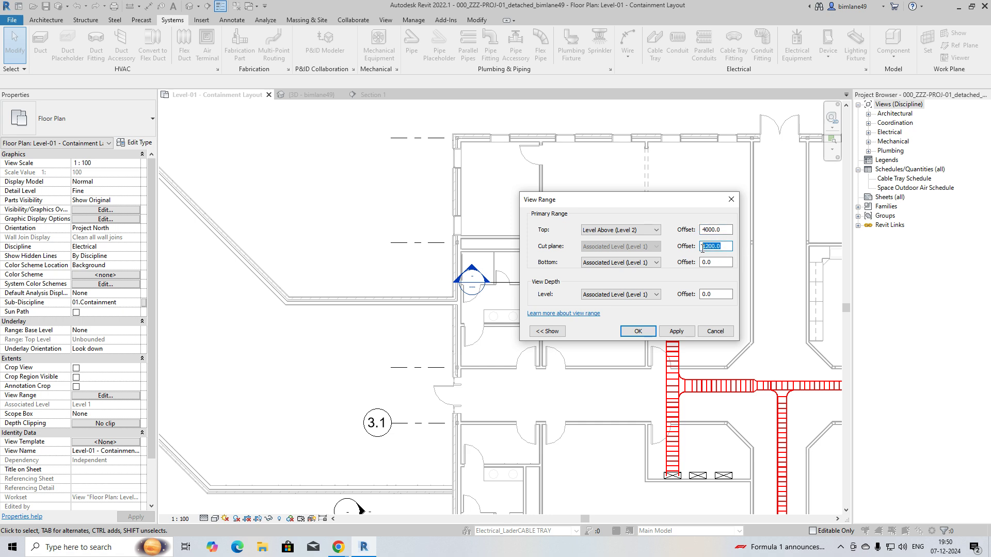
Apply the 100.0 cut plane offset and delete the stray conduits below the tray loop
left_click(631, 333)
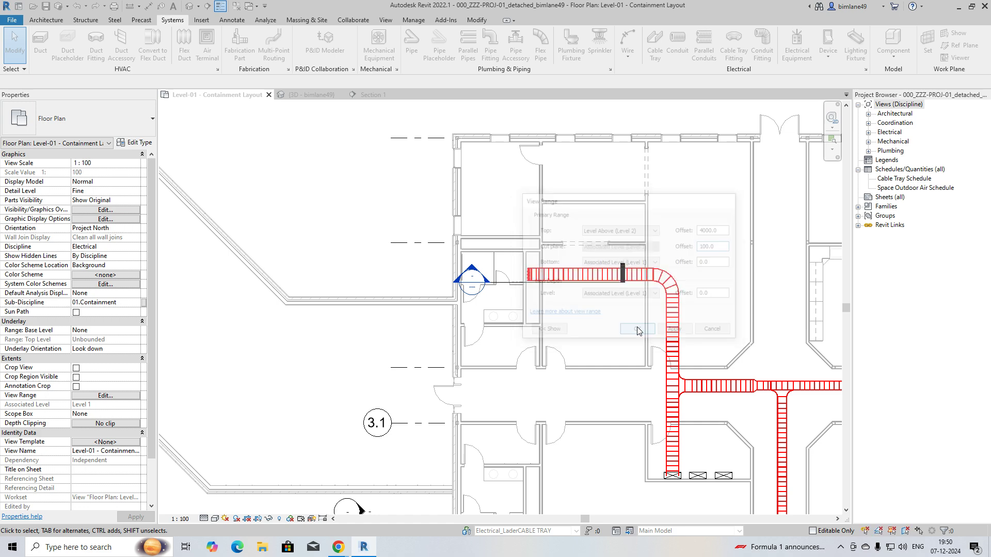
scroll(526, 339, "down", 2)
middle_click_drag(535, 355, 442, 198)
left_click_drag(468, 245, 505, 378)
left_click(506, 382)
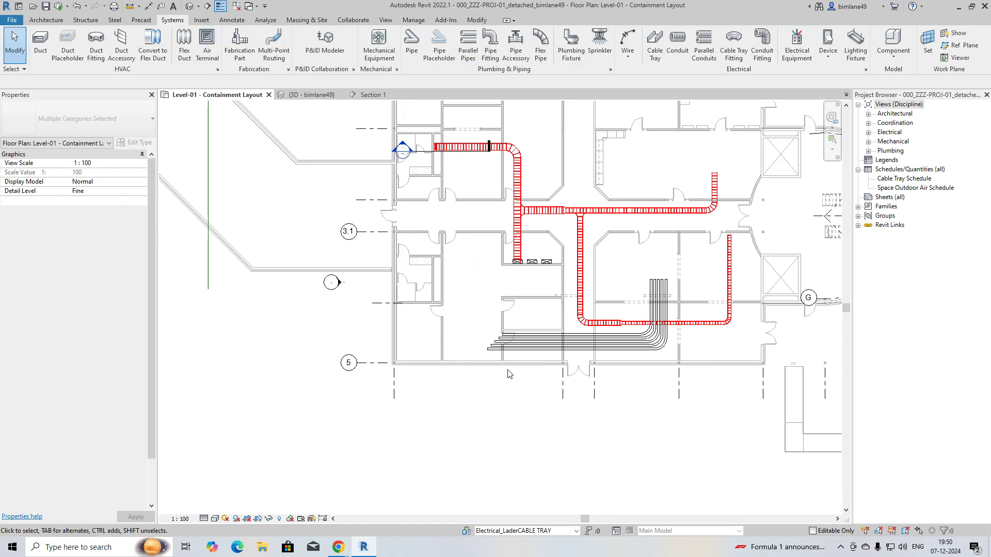
key("Delete")
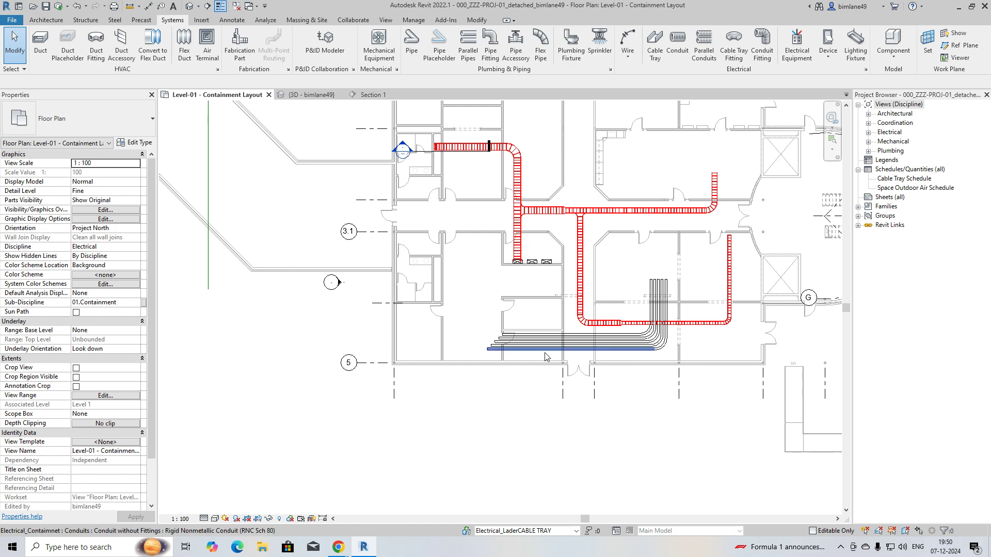
Delete the remaining horizontal conduits and the four vertical conduit stubs
left_click_drag(605, 352, 620, 338)
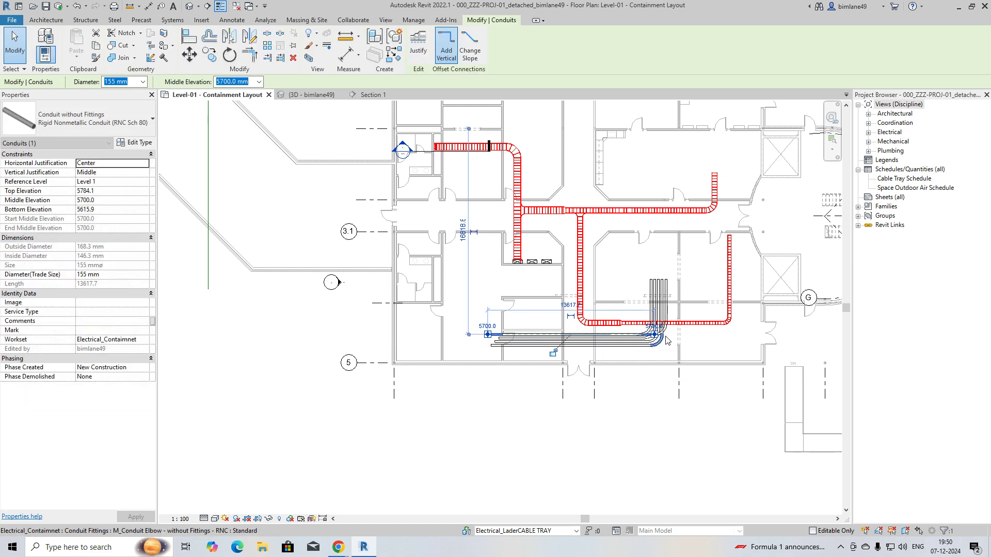
key("Escape")
scroll(665, 336, "up", 2)
left_click(623, 356)
key("Delete")
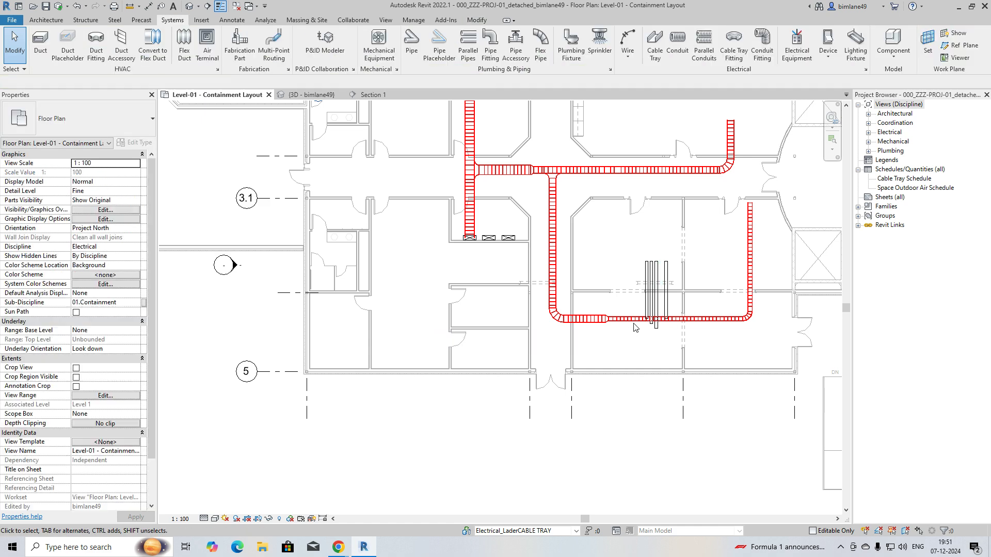
left_click_drag(634, 238, 676, 348)
key("Delete")
Reframe the plan on the whole tray network and reopen View Range
scroll(653, 355, "down", 1)
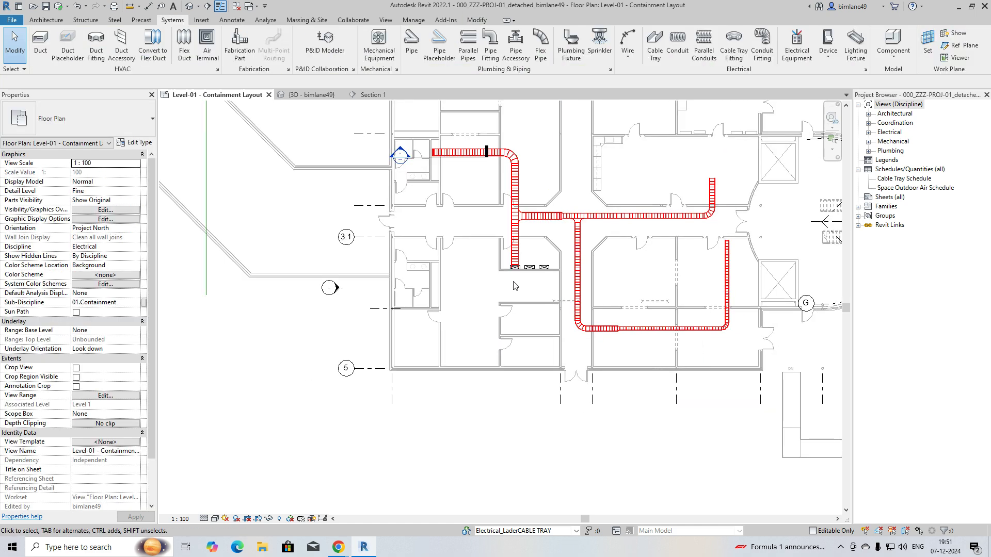
middle_click_drag(457, 238, 482, 303)
left_click(113, 397)
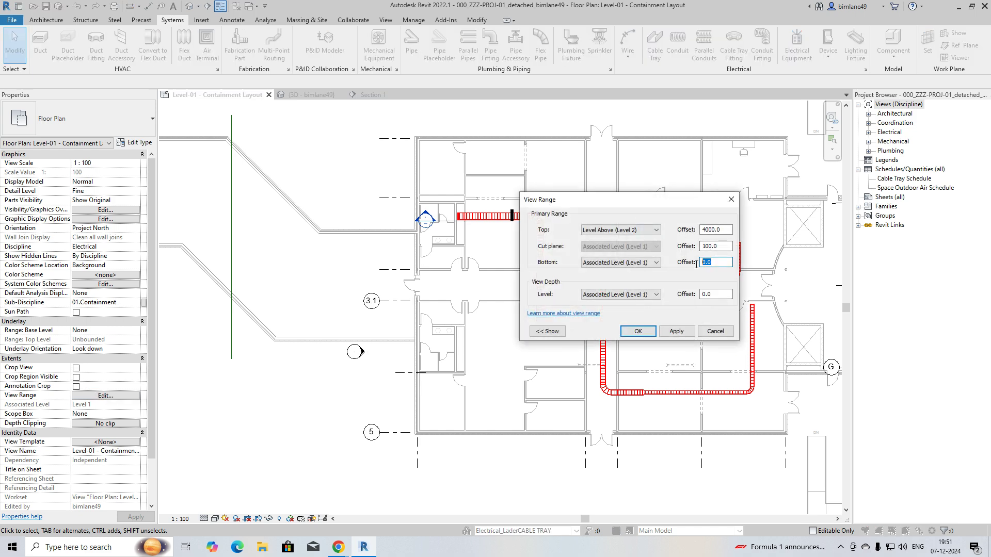
Try a Level Below range bottom, dismissing the depth-plane errors each time it's applied
left_click(655, 263)
left_click(612, 287)
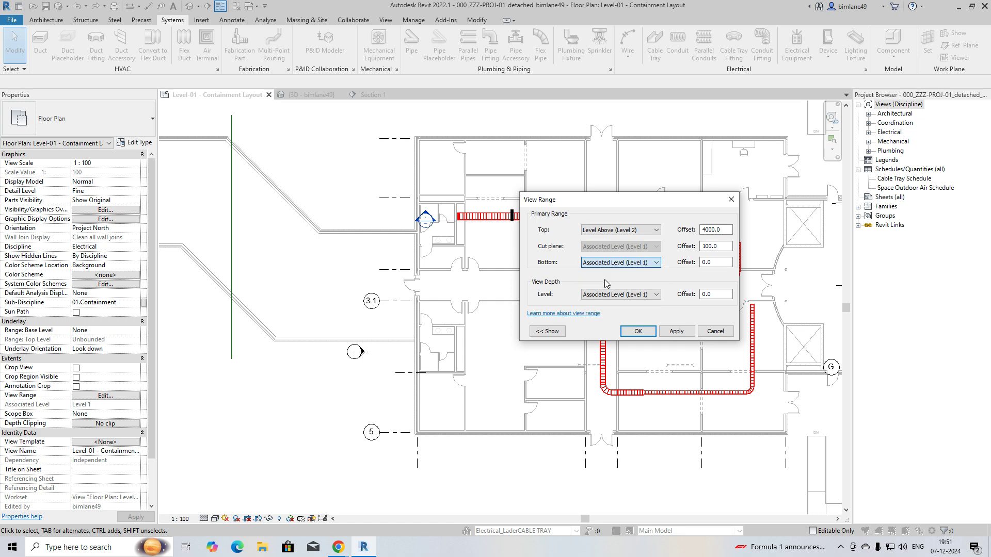
left_click(637, 332)
left_click(559, 280)
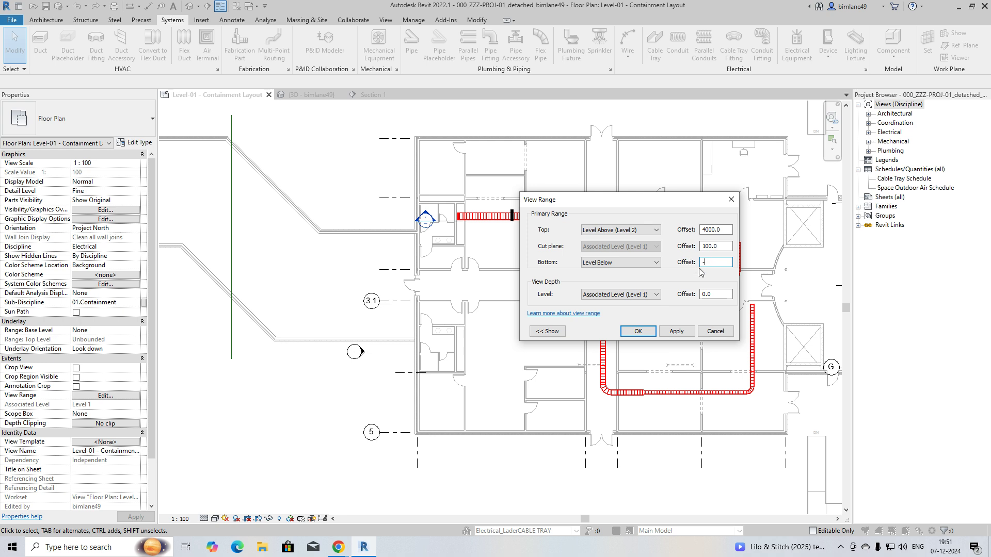
left_click(639, 332)
left_click(558, 280)
left_click(639, 332)
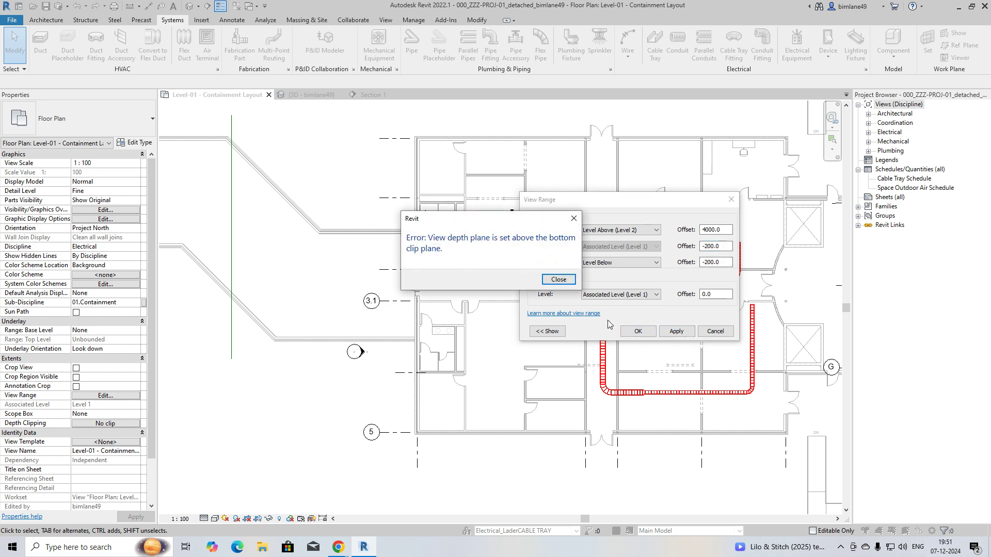
left_click(570, 280)
Change the view range offsets to 400.0, clearing the missing-value and depth-plane errors
left_click_drag(719, 263, 707, 264)
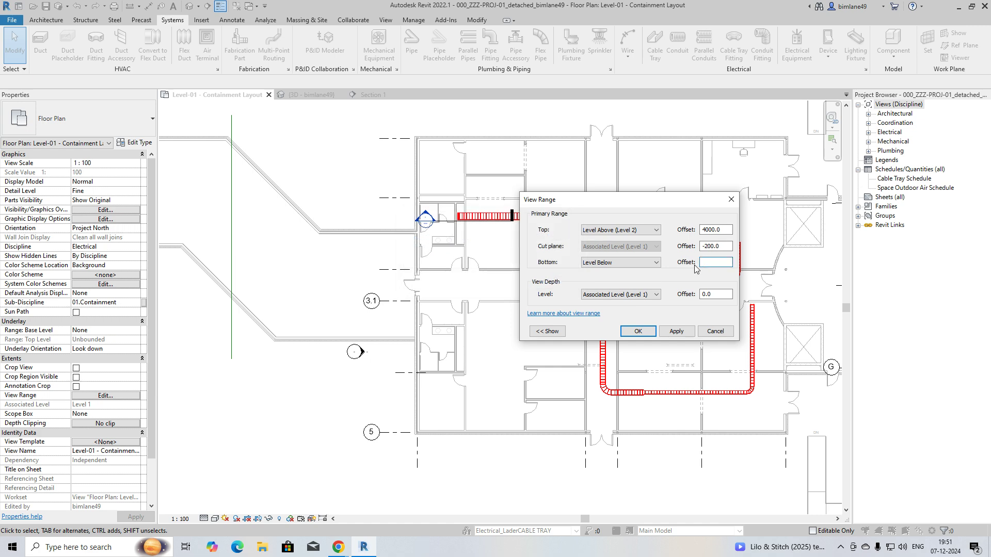
left_click(705, 249)
left_click(559, 274)
left_click(629, 333)
left_click(558, 279)
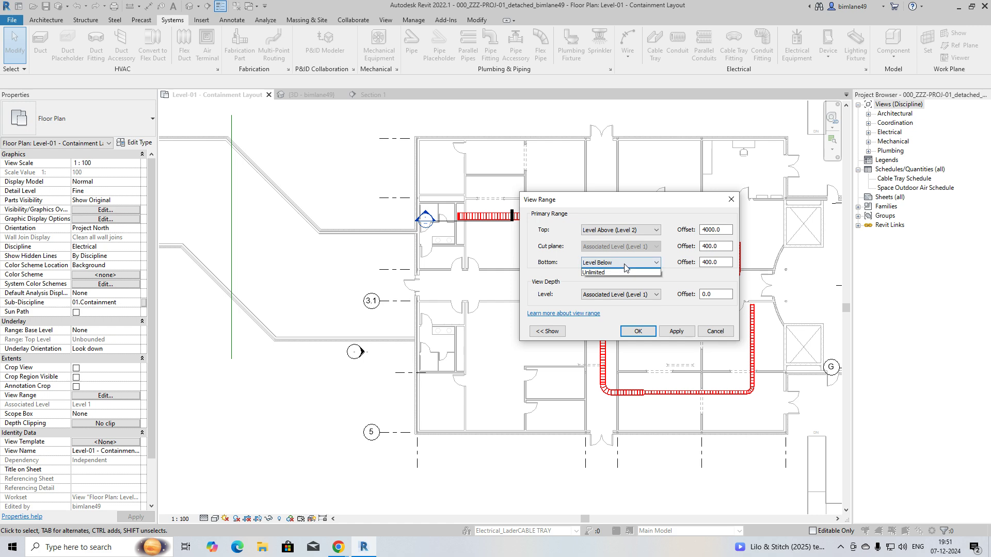
Set both Bottom and View Depth to Unlimited and confirm the view range
left_click(617, 262)
left_click(609, 288)
left_click(619, 294)
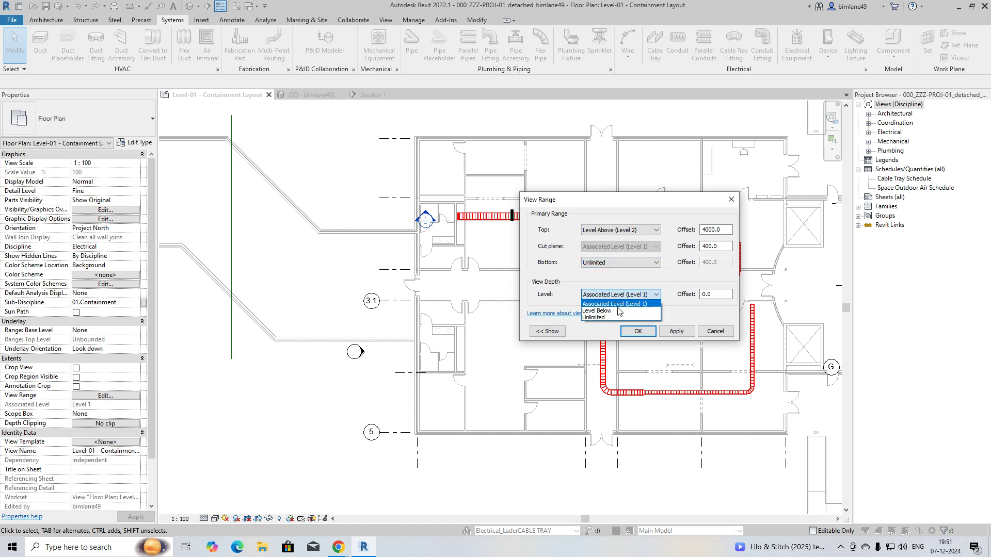
left_click(598, 316)
left_click(638, 331)
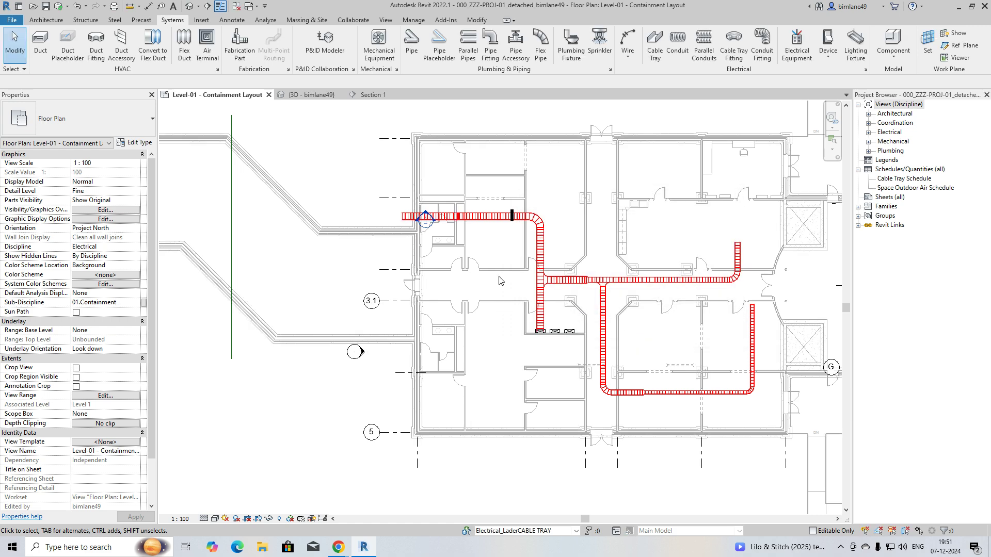
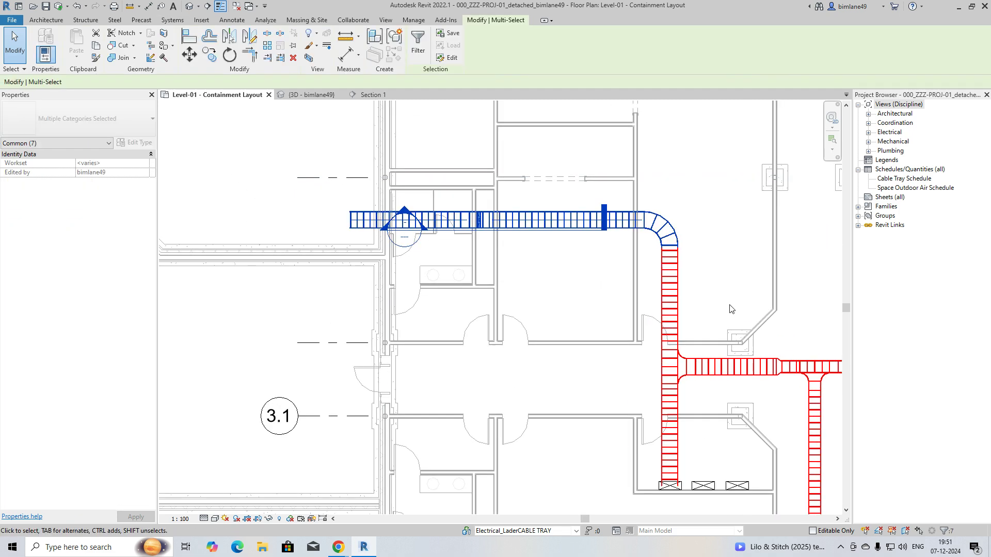
Crop the 3D view around the selected trays and orbit to inspect them
left_click(308, 58)
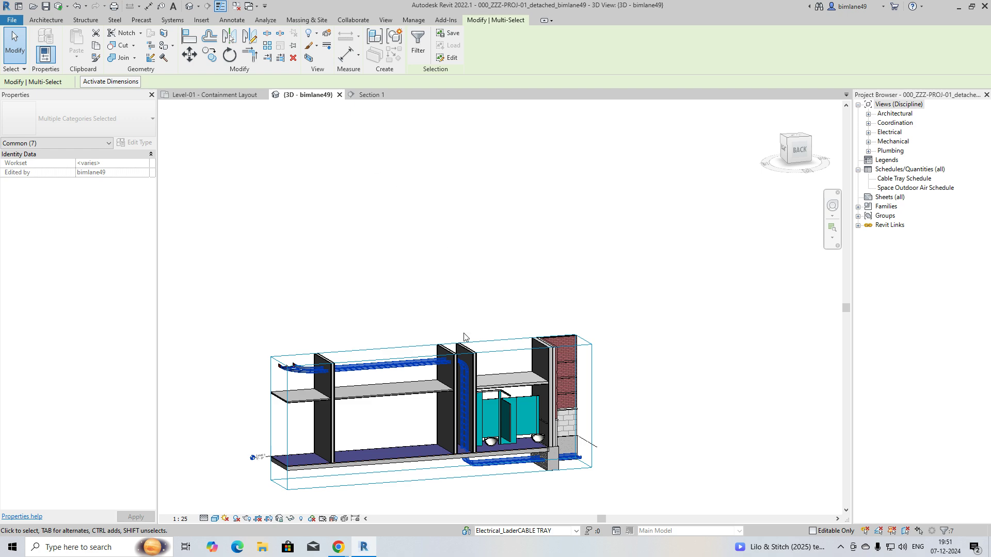
middle_click_drag(519, 470, 601, 469, "shift")
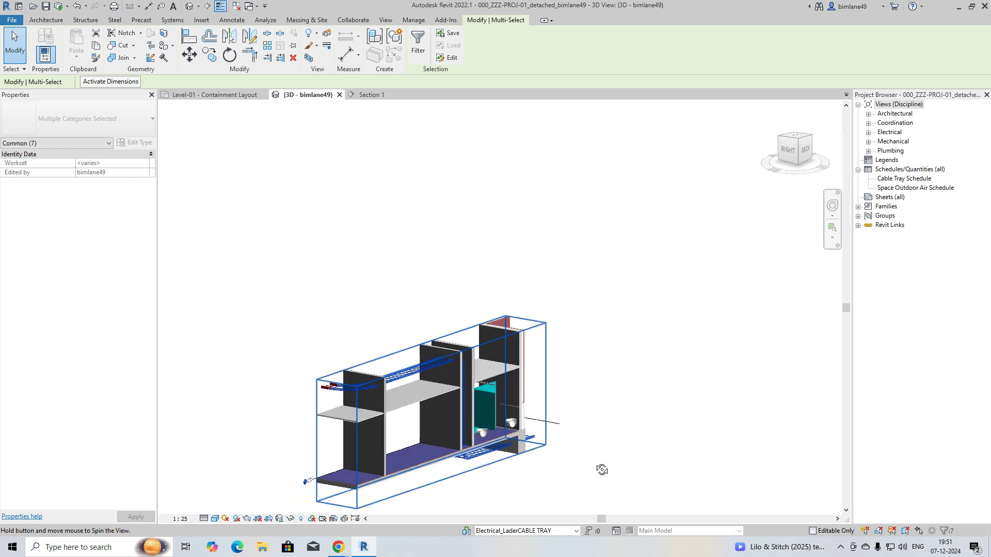
key("Escape")
On the Level-01 plan, select the existing LV-1 riser and try a matching tray, then cancel
left_click(218, 97)
scroll(475, 279, "down", 3)
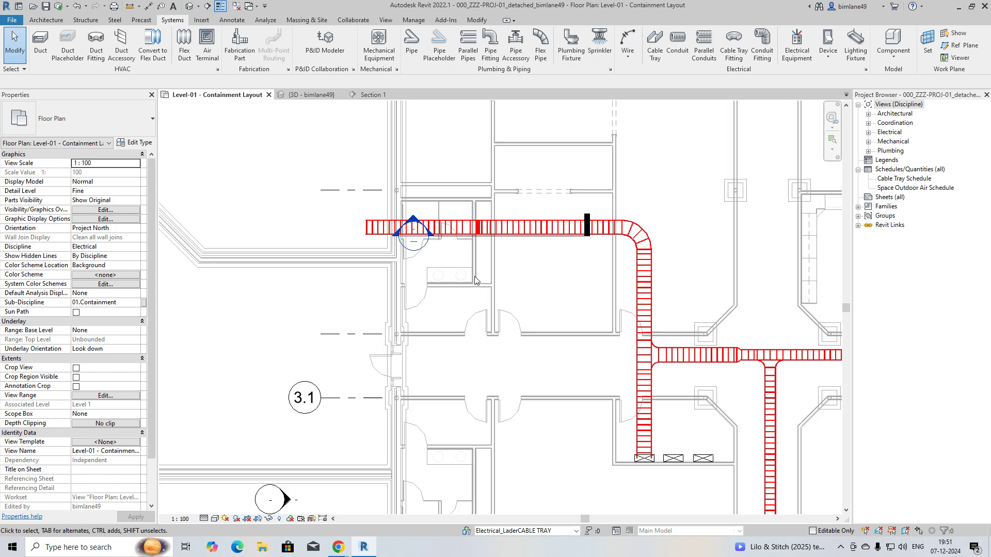
middle_click_drag(508, 315, 357, 235)
middle_click_drag(461, 290, 401, 264)
scroll(398, 289, "up", 2)
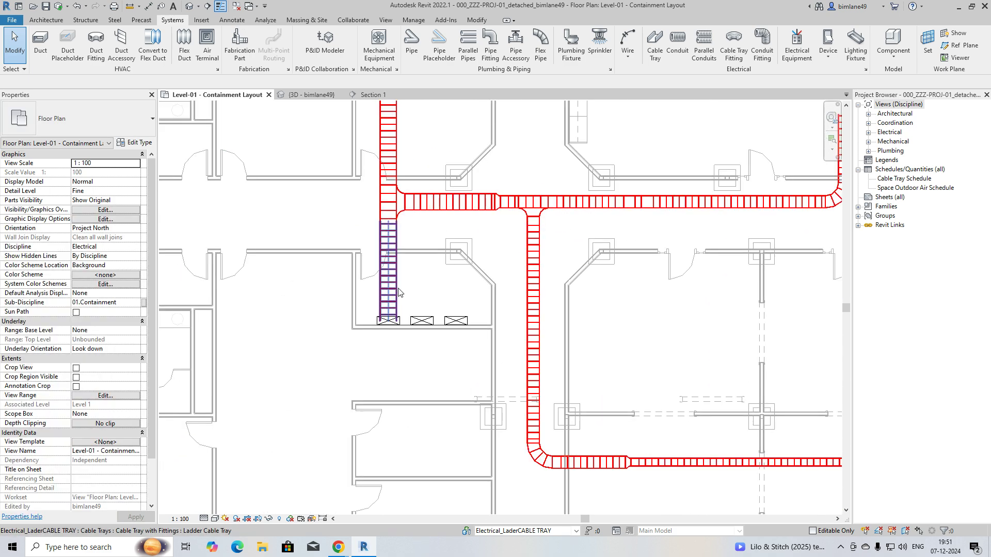
left_click(397, 291)
key("c")
key("s")
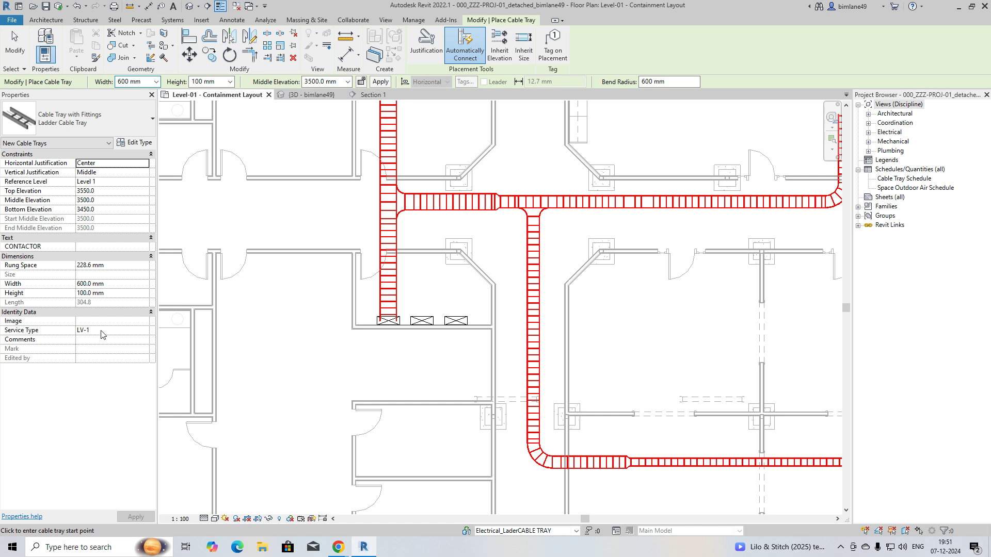
key("Escape")
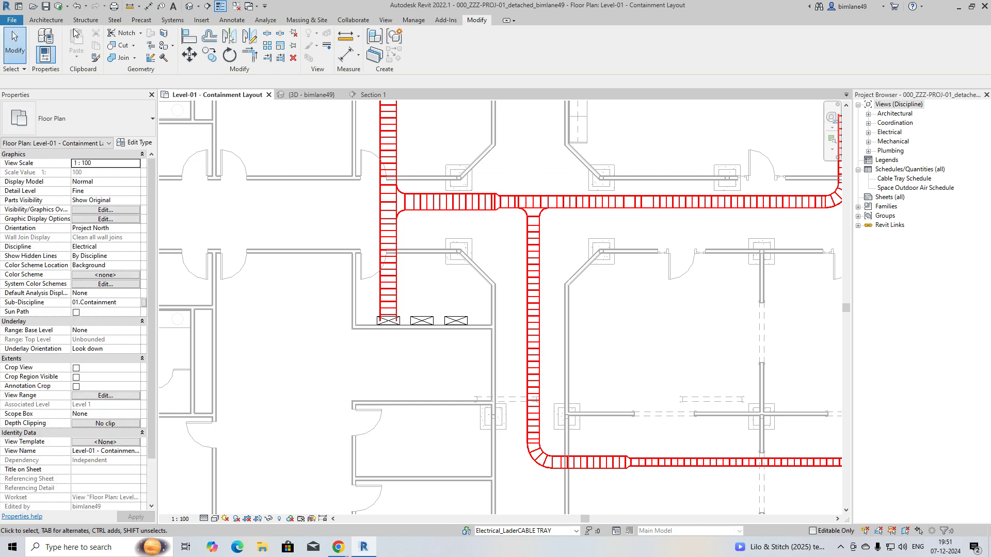
Draw a vertical LV-2 cable tray from the middle panel box to just below the main run
left_click(172, 20)
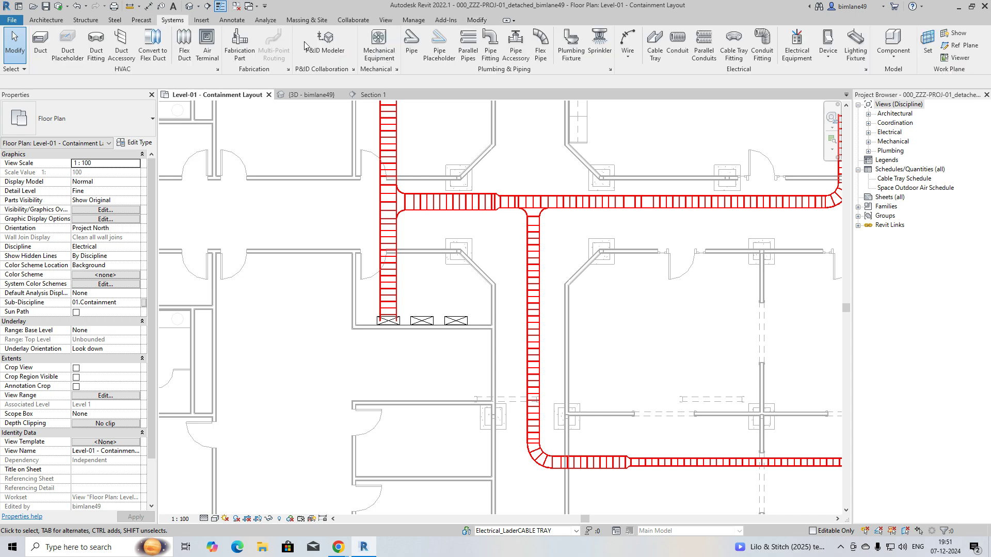
left_click(656, 44)
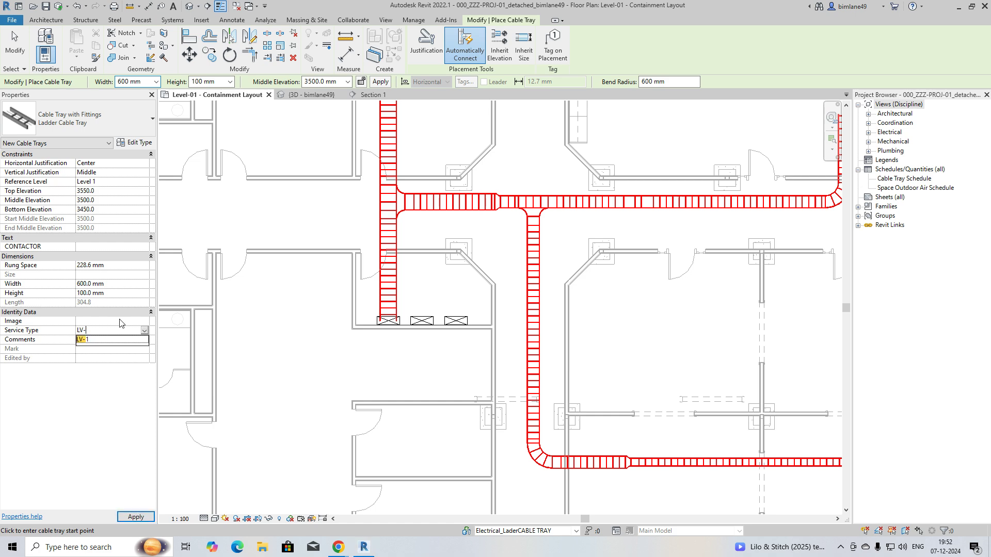
key("Return")
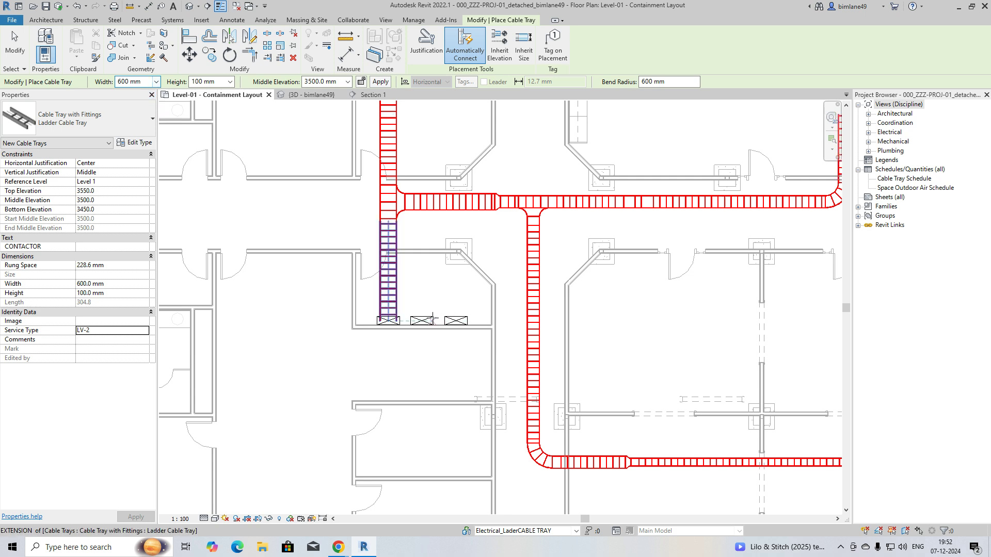
left_click(423, 316)
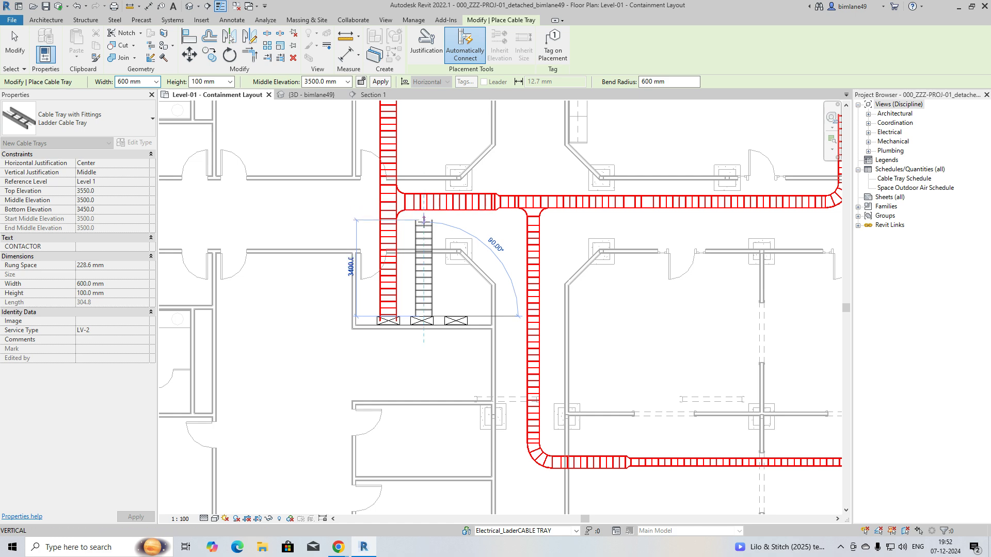
left_click(424, 218)
key("Escape")
key("Escape")
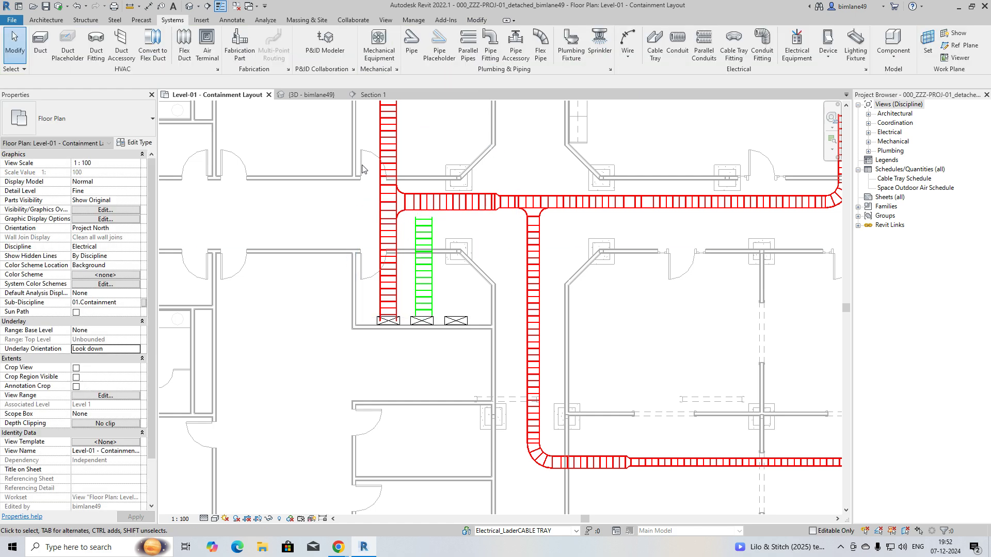
left_click_drag(303, 161, 490, 385)
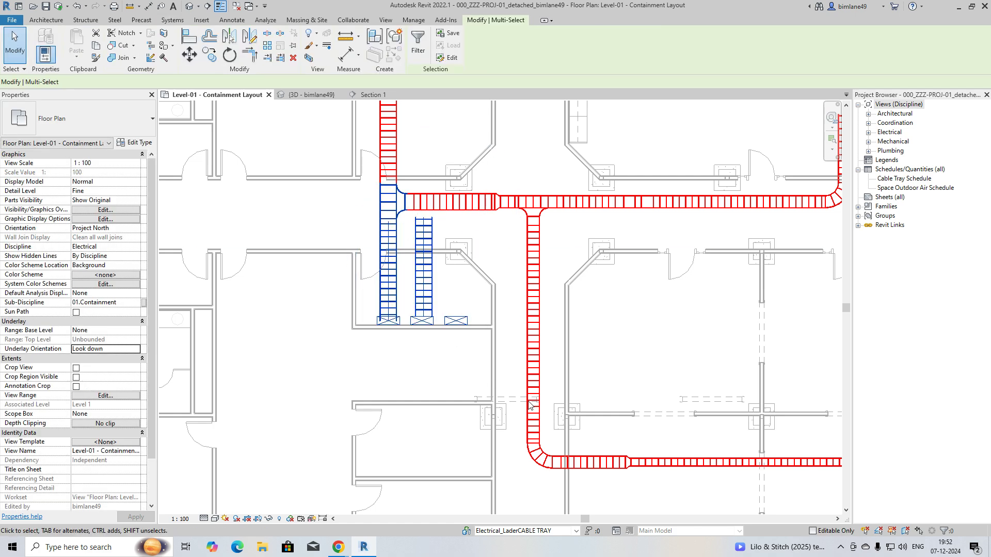
Section-box both risers in 3D and orbit to check them, then reselect the LV-2 riser in plan
left_click(308, 58)
middle_click_drag(493, 296, 587, 331, "shift")
left_click(596, 262)
middle_click_drag(609, 257, 687, 281, "shift")
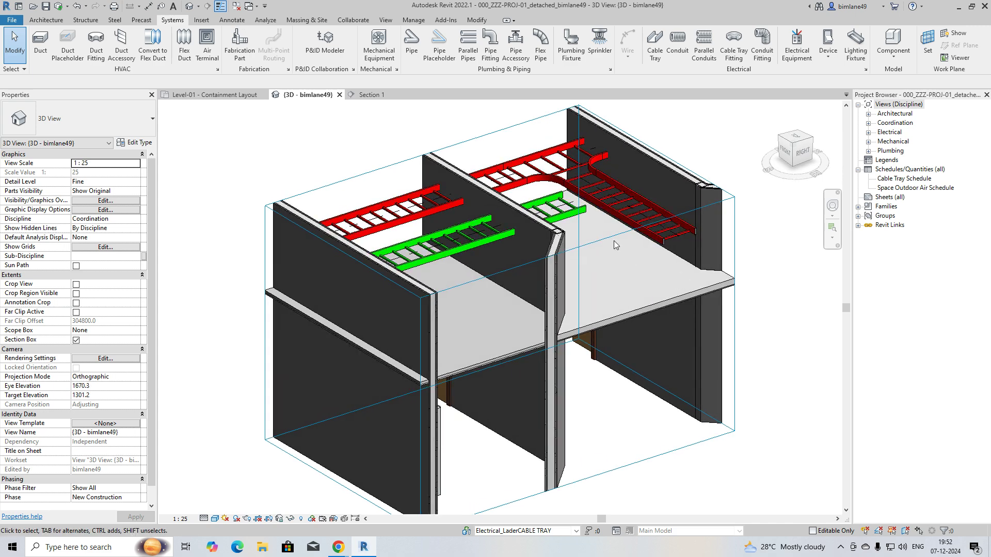
left_click(503, 205)
middle_click_drag(503, 205, 558, 194, "shift")
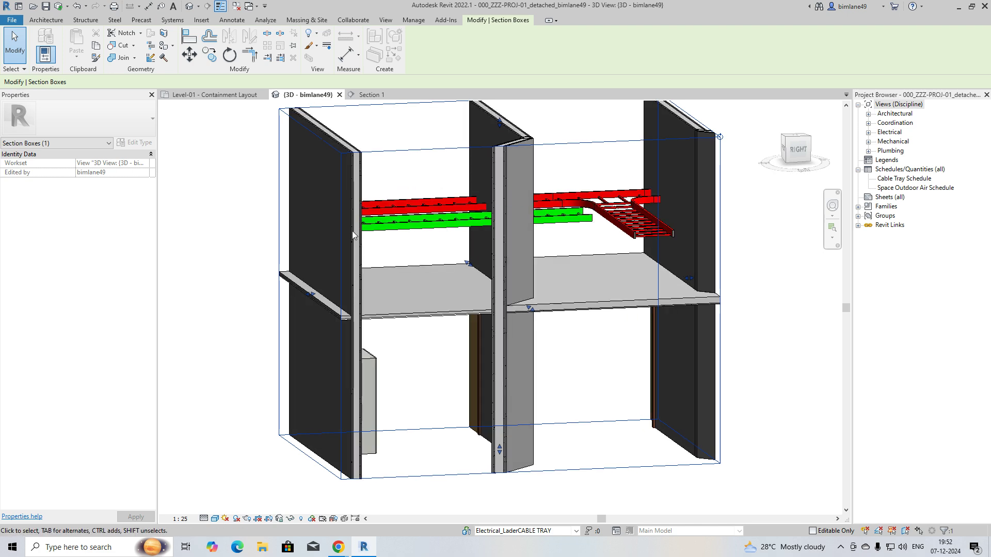
left_click(239, 96)
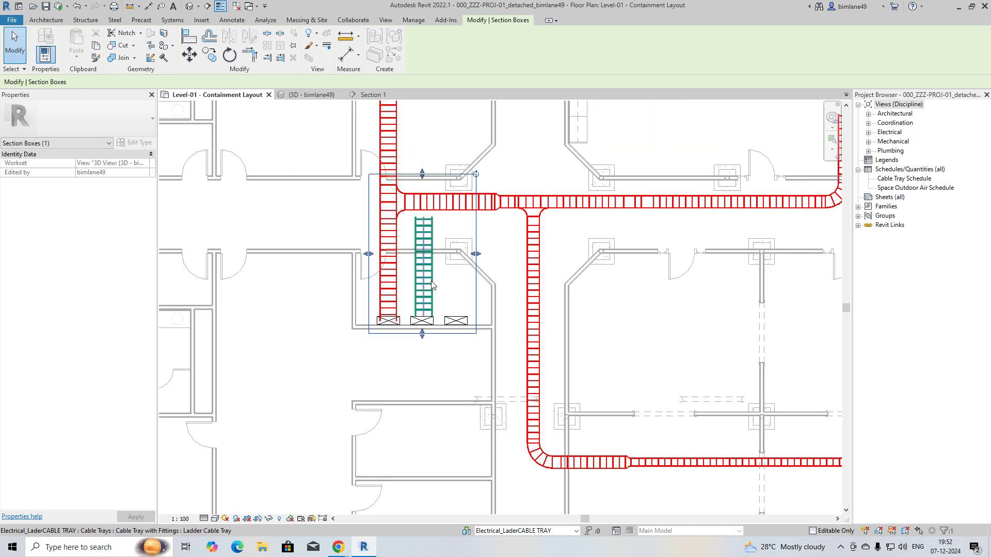
left_click(424, 223)
Create a similar LV-2 tray at 3850 mm, running from the riser top upward then left beside LV-1
right_click(425, 223)
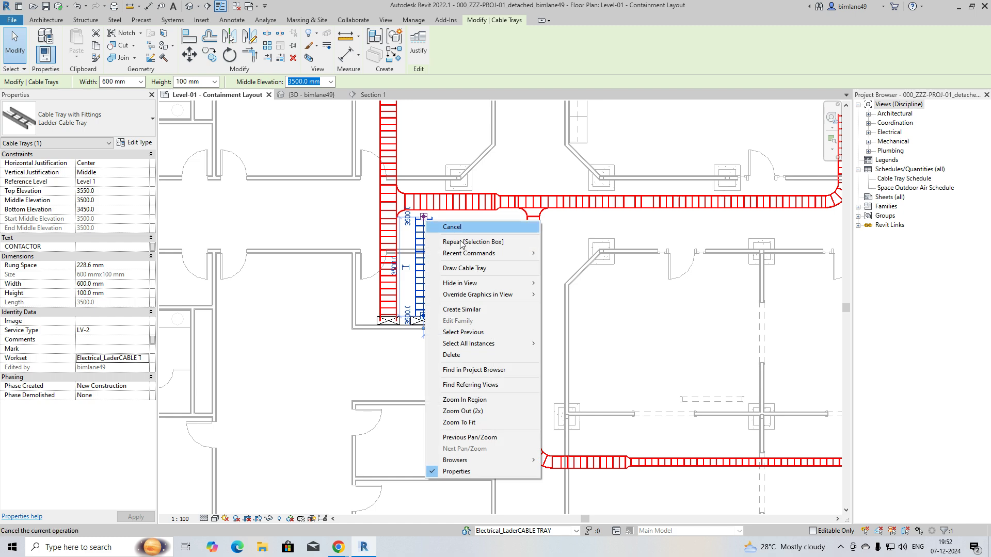
left_click(466, 310)
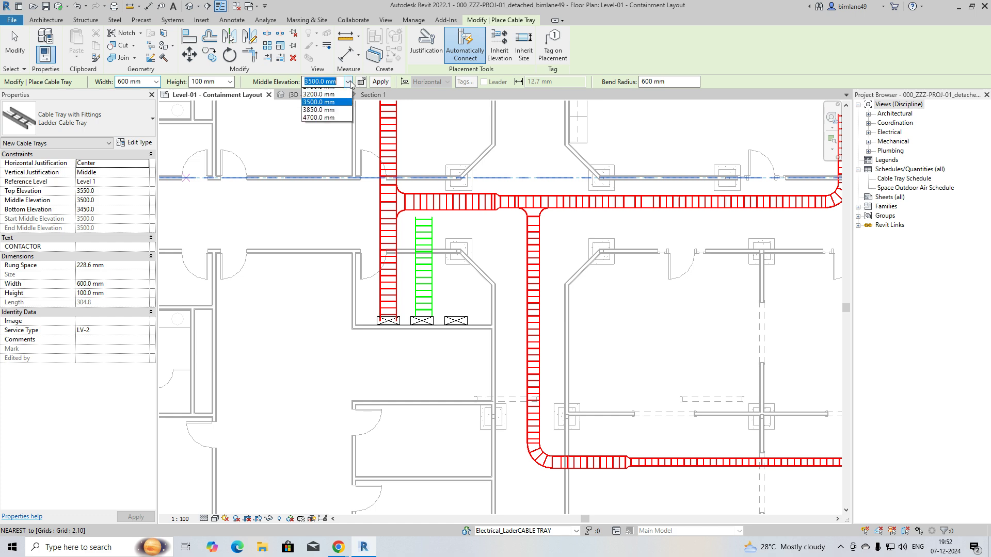
left_click(329, 116)
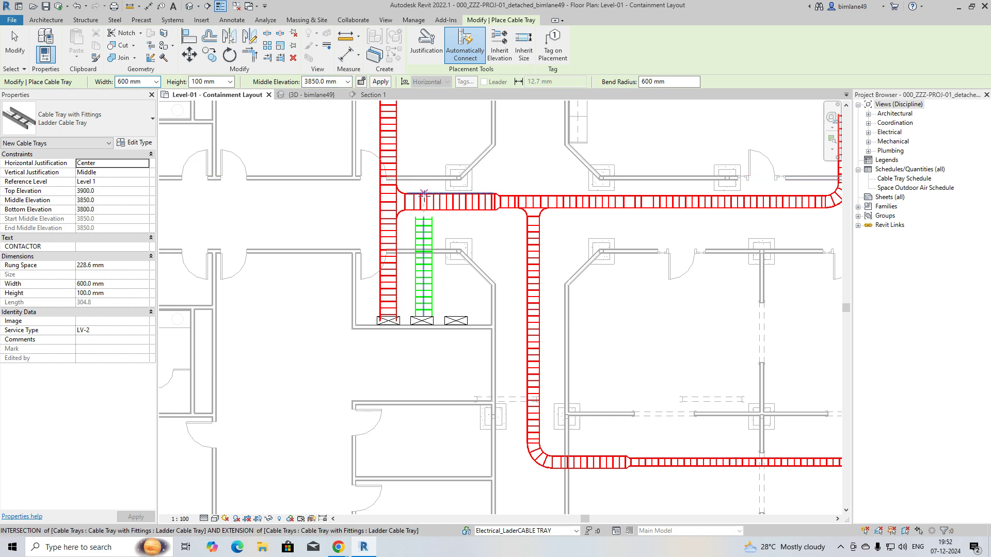
left_click(423, 217)
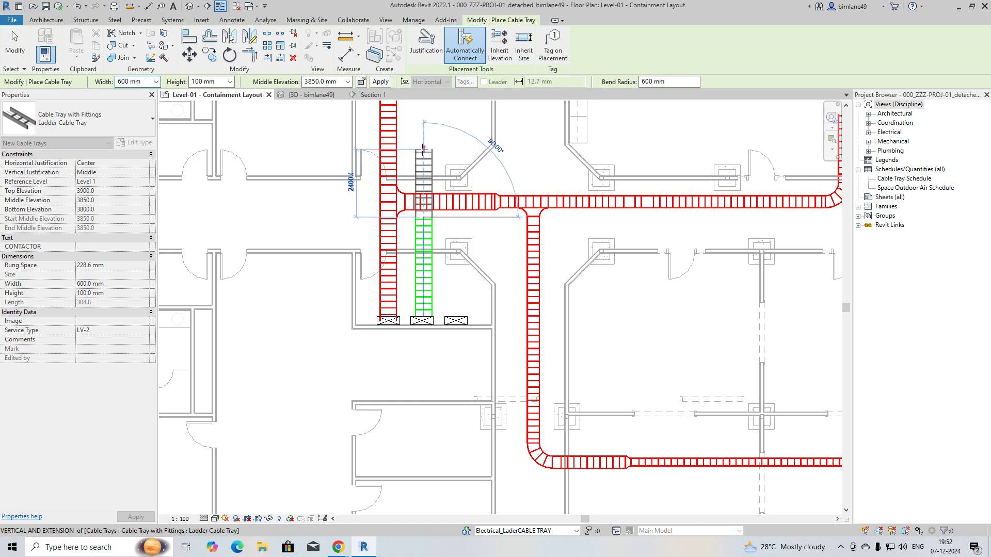
middle_click_drag(423, 140, 415, 293)
scroll(415, 296, "down", 1)
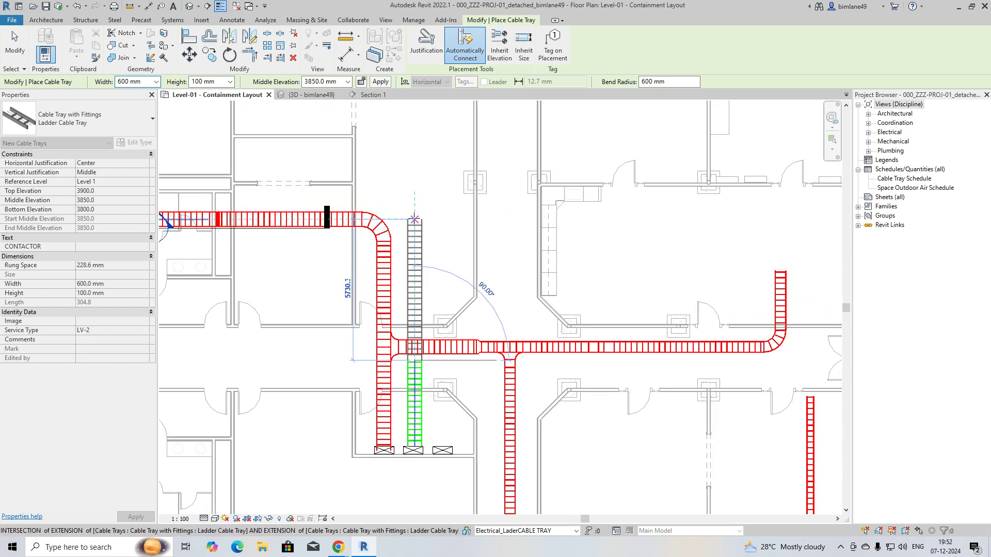
left_click(303, 207)
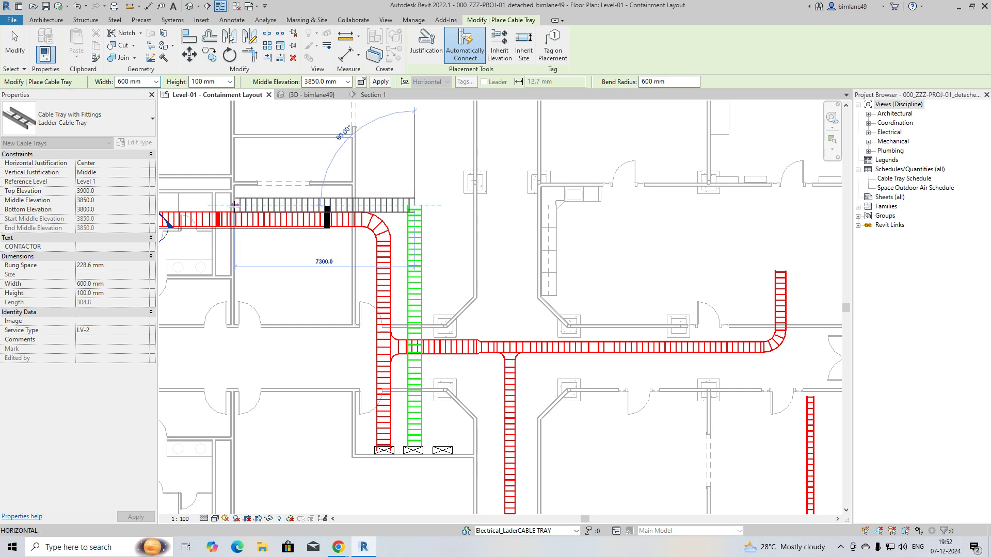
left_click(225, 204)
key("Escape")
key("Escape")
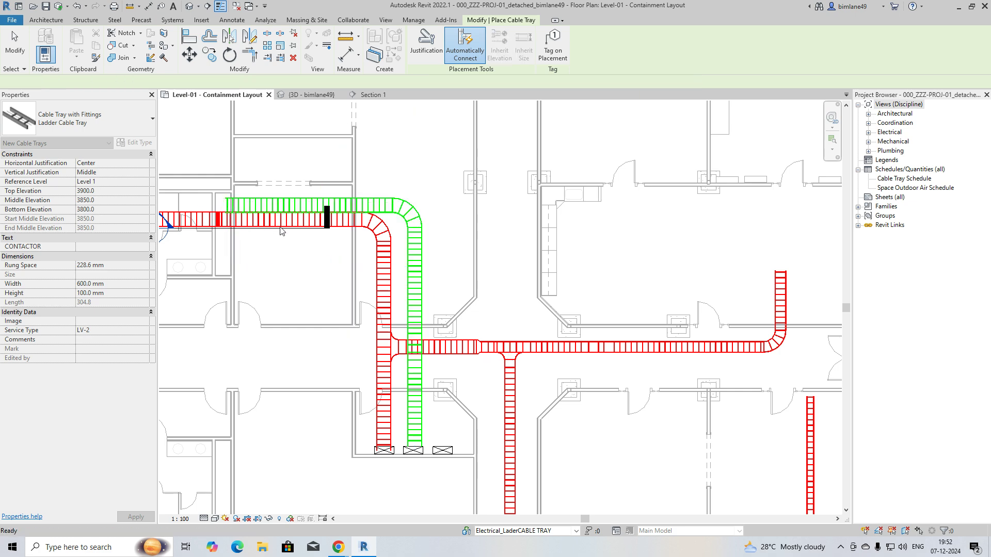
Compare the elevations of the new LV-2 run and the LV-1 tray, then select the trays around both risers
scroll(407, 312, "down", 2)
scroll(407, 312, "up", 2)
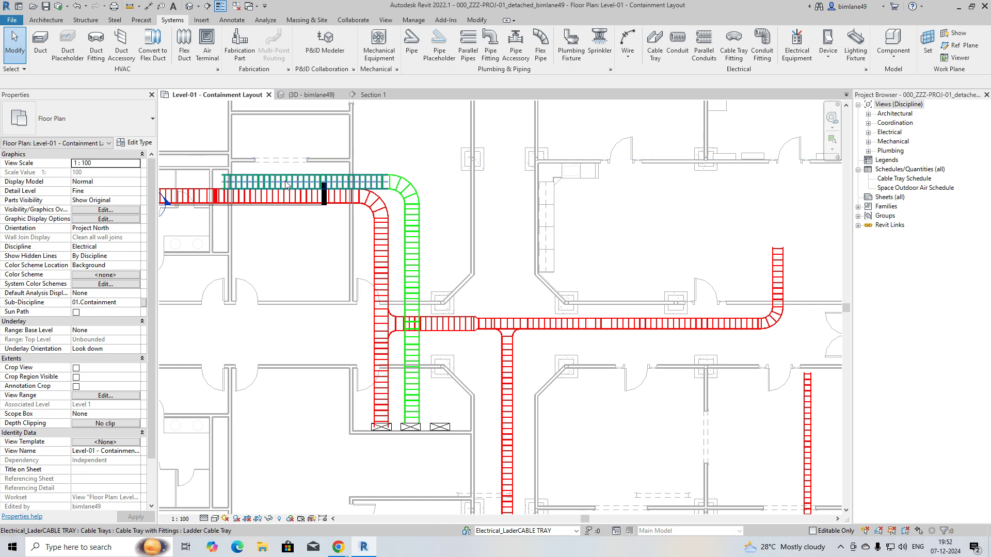
left_click(285, 181)
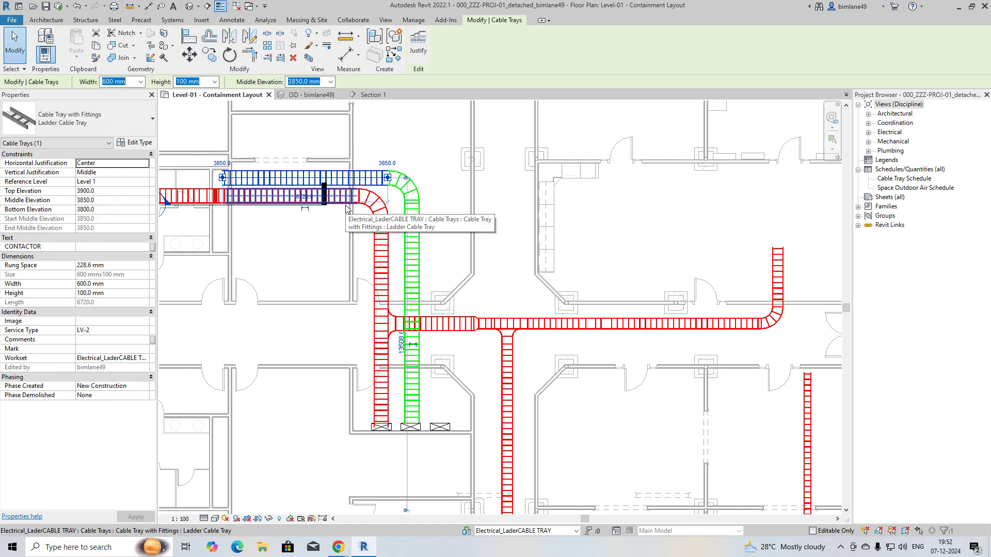
key("Escape")
left_click(305, 203)
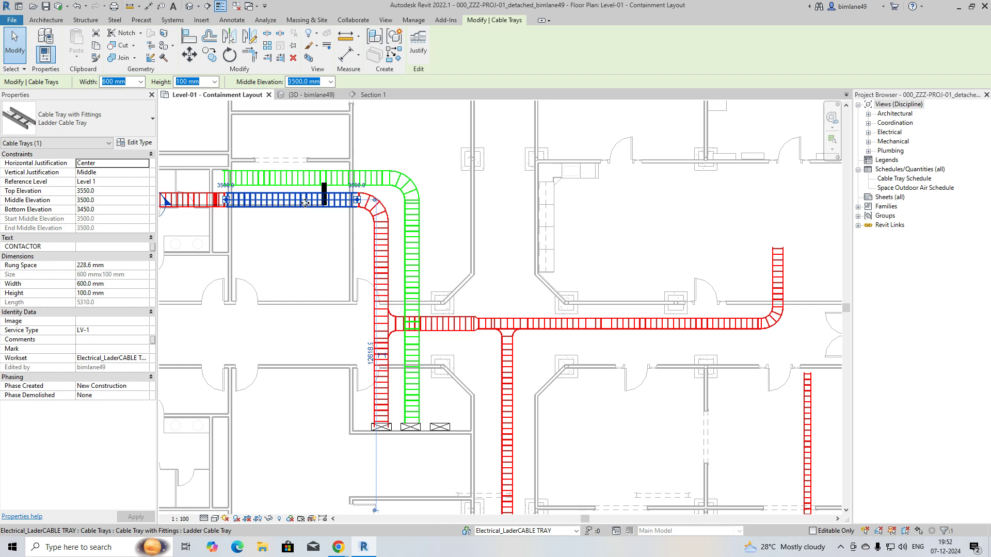
key("Escape")
left_click(286, 180)
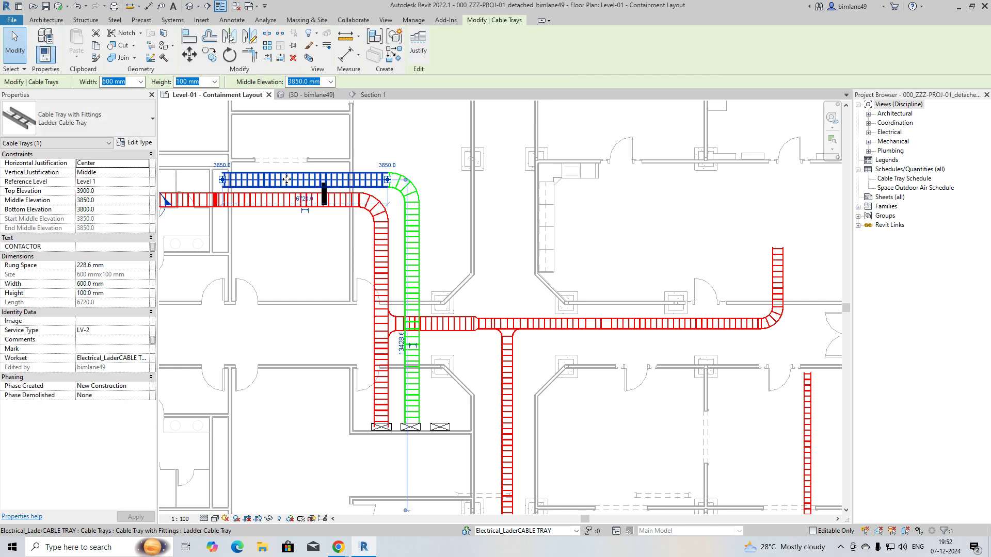
key("Escape")
left_click_drag(366, 148, 458, 429)
Section-box the trays in 3D, view them from the right side, and nudge the sloped LV-2 tray left
left_click(310, 58)
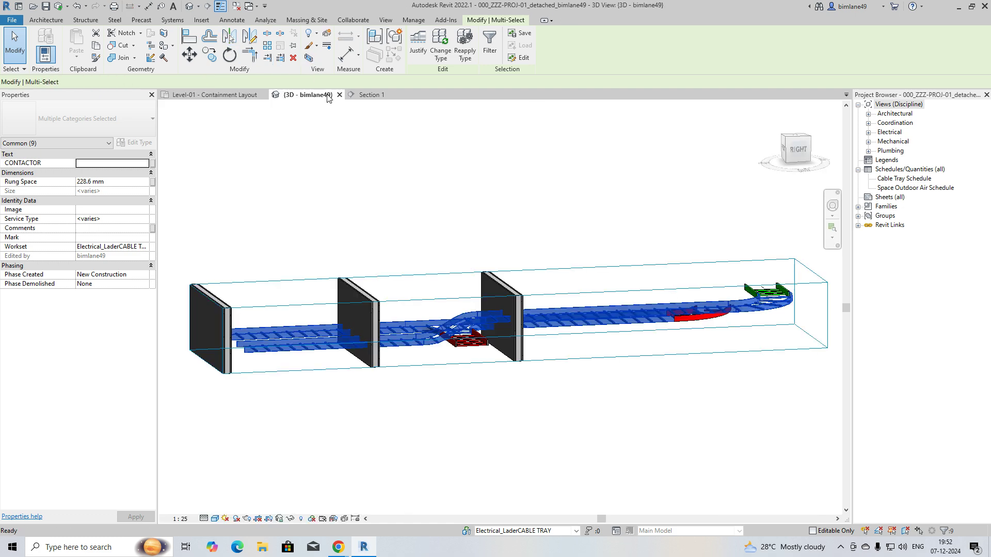
left_click(377, 204)
scroll(477, 361, "up", 3)
middle_click_drag(477, 362, 438, 367, "shift")
left_click(798, 151)
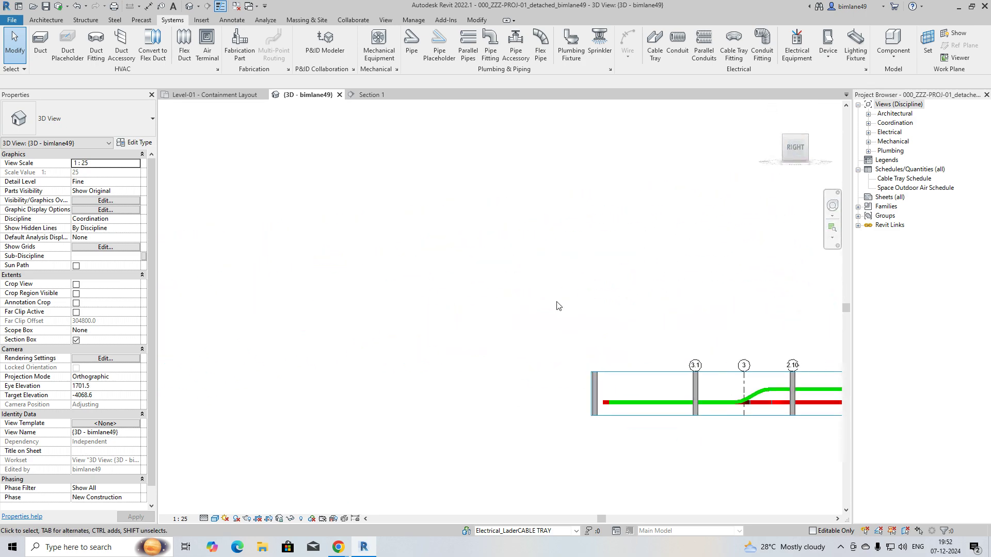
scroll(448, 327, "up", 2)
left_click(493, 305)
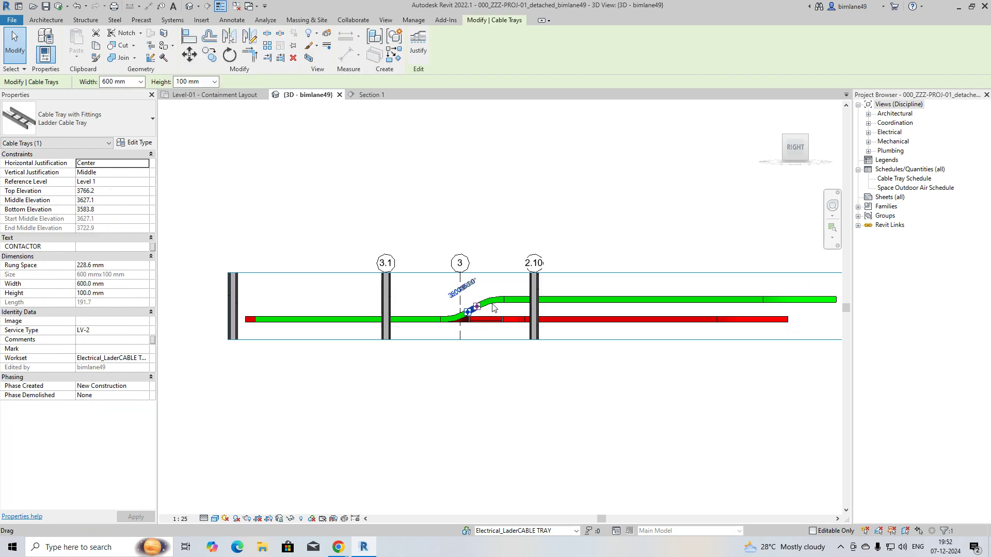
key("Left")
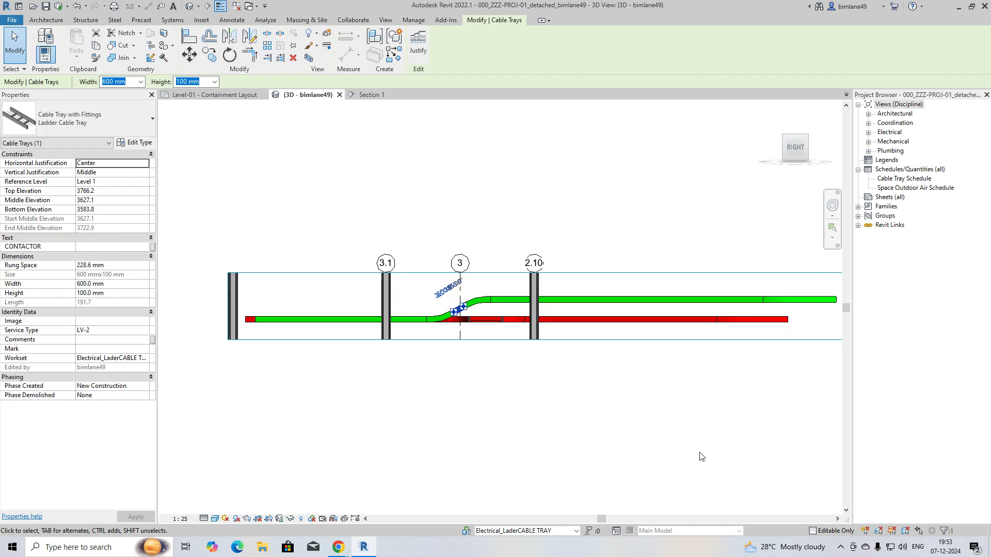
left_click(700, 457)
Split the upper green tray just past grid 2.10 and delete the short piece, leaving a gap
middle_click_drag(604, 361, 471, 361)
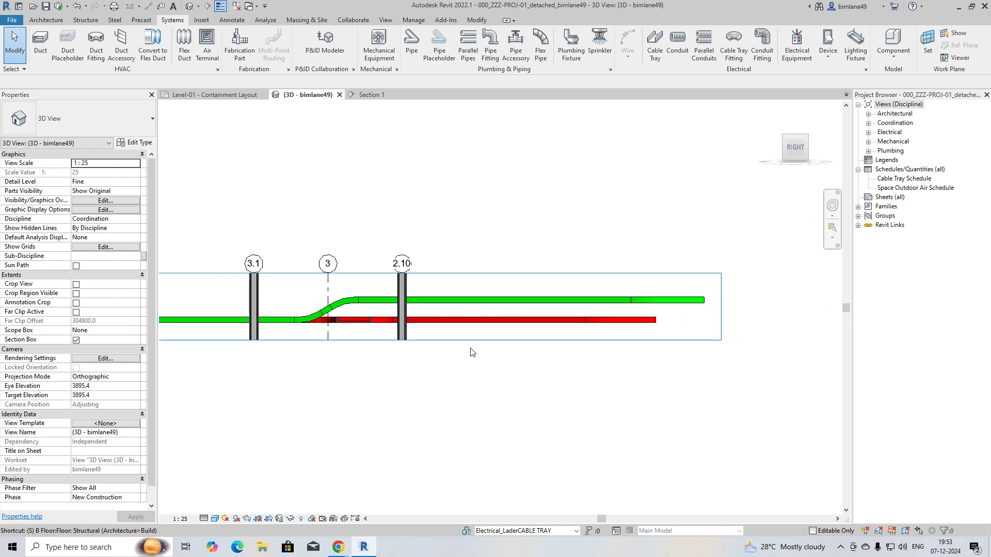
left_click(437, 300)
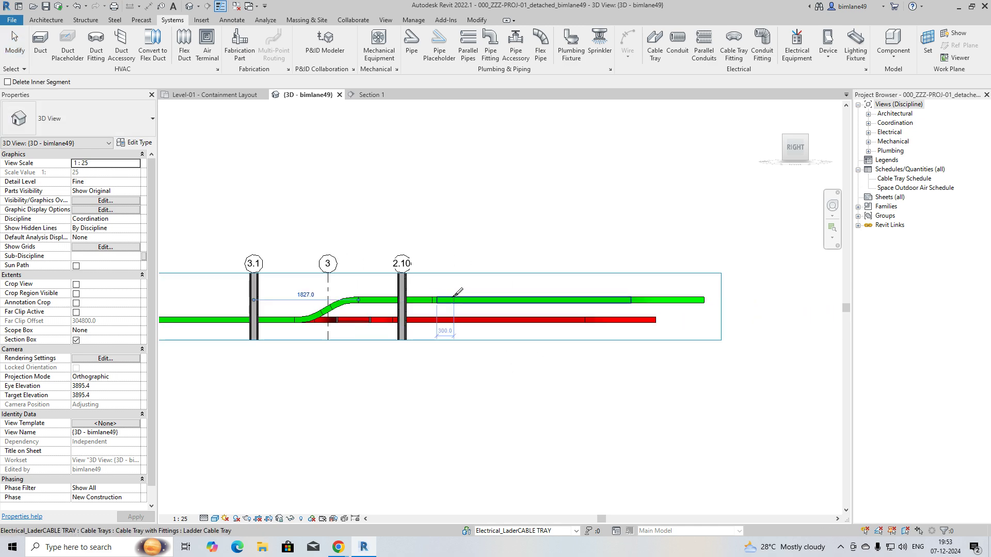
scroll(442, 294, "up", 2)
key("Escape")
left_click_drag(470, 314, 471, 314)
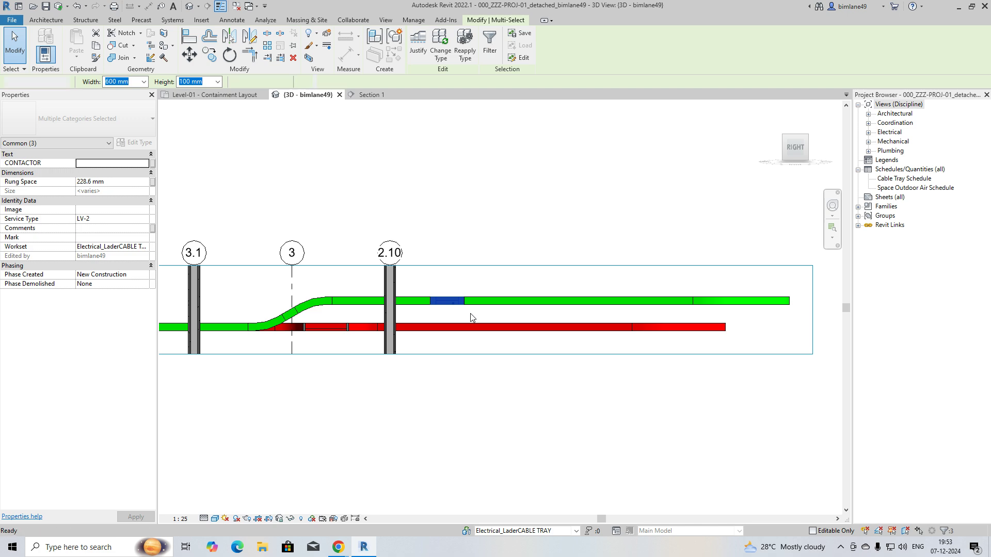
key("Delete")
Copy the red LV-1 tray's 3500 mm middle elevation and apply it to the green segment beyond the gap
left_click(470, 332)
left_click(305, 82)
key("ctrl+c")
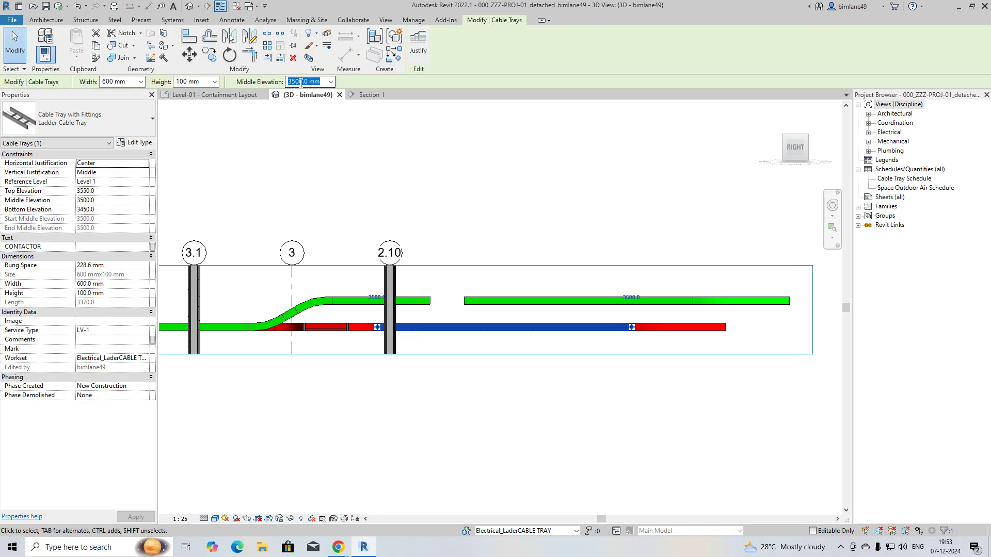
right_click(304, 83)
key("Escape")
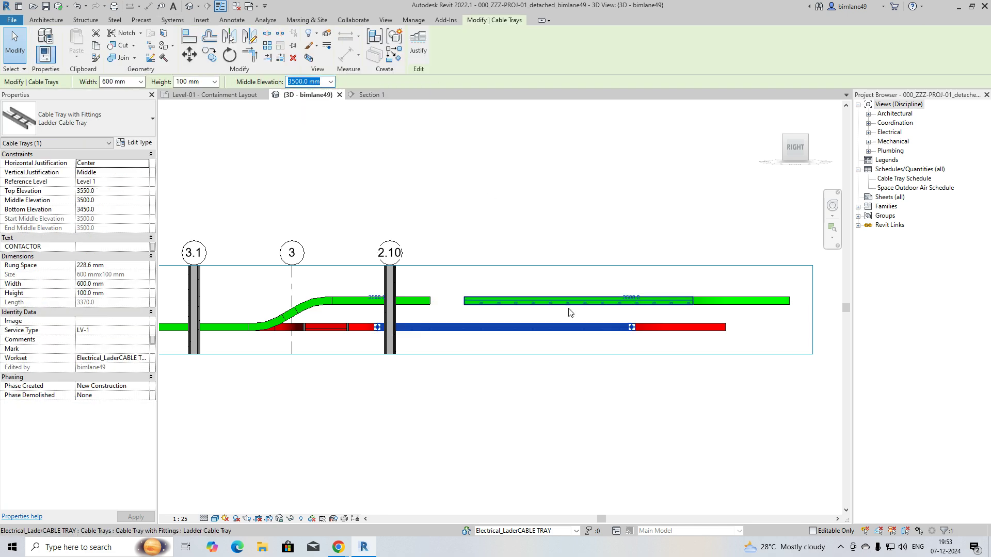
left_click(556, 305)
right_click(309, 83)
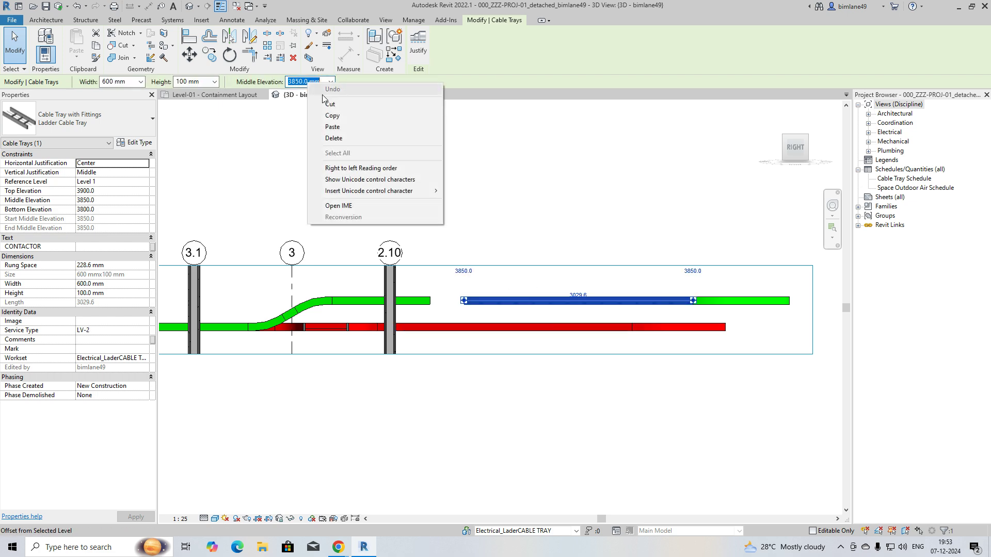
left_click(331, 124)
left_click(512, 384)
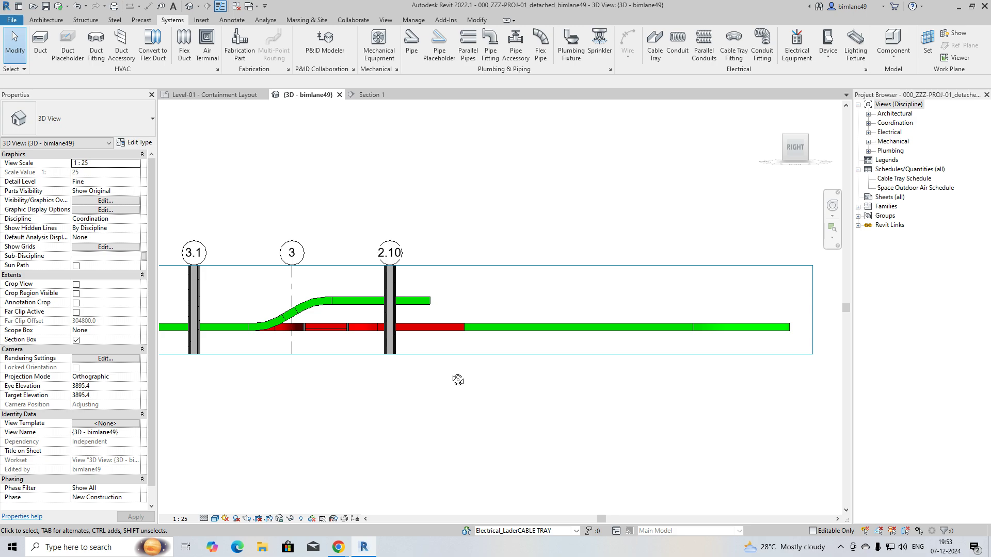
From a top view, drag the green tray end to reconnect it with the lowered 3500 mm tray
middle_click_drag(455, 378, 423, 362, "shift")
left_click(798, 138)
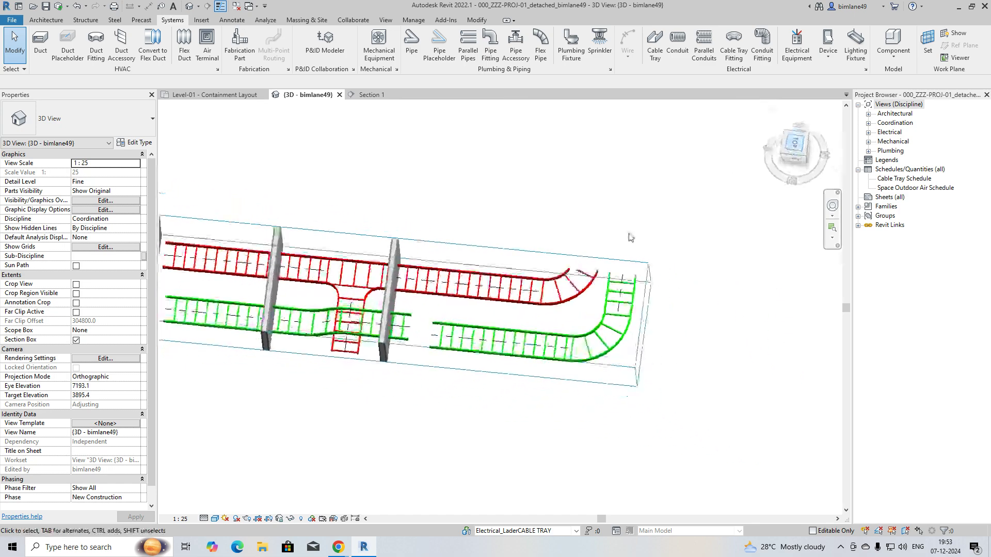
left_click(521, 340)
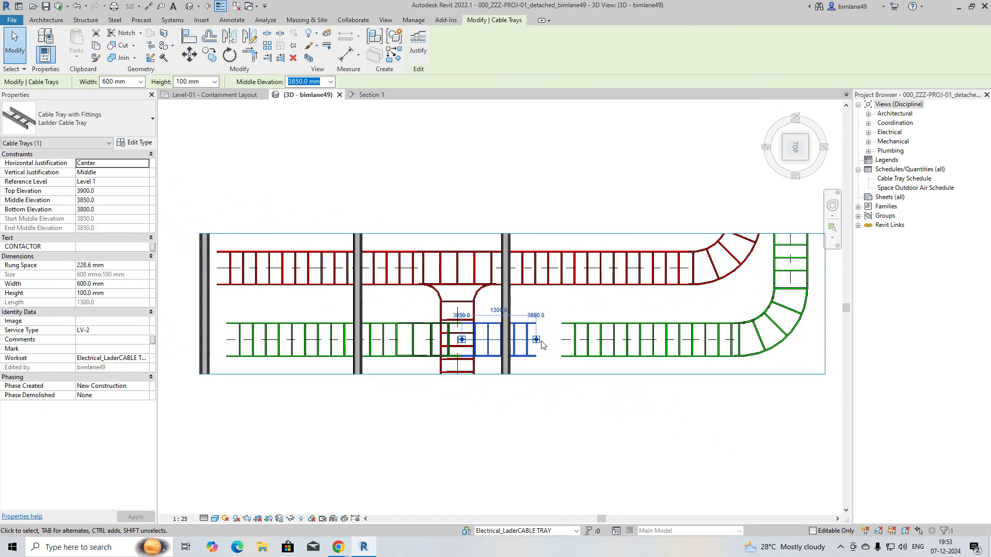
left_click_drag(536, 339, 561, 341)
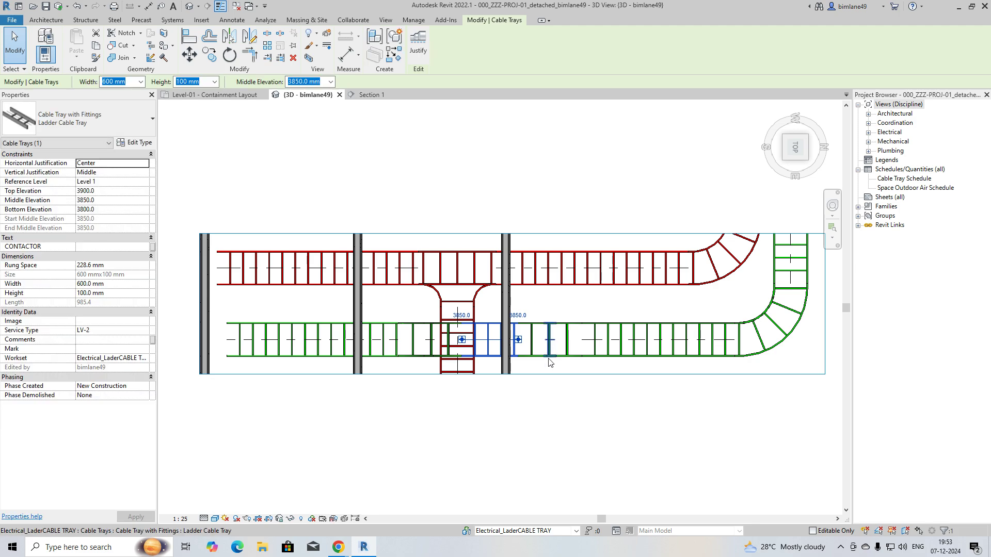
left_click(562, 389)
scroll(565, 389, "down", 1)
Enlarge the section box to the left to reveal more walls and orbit to a high isometric view
middle_click_drag(577, 385, 639, 273, "shift")
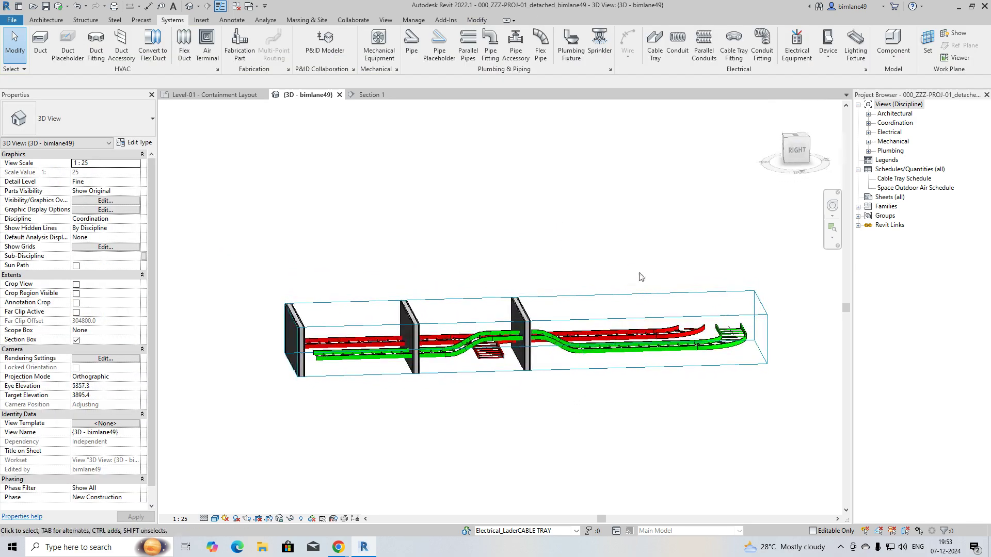
left_click(797, 154)
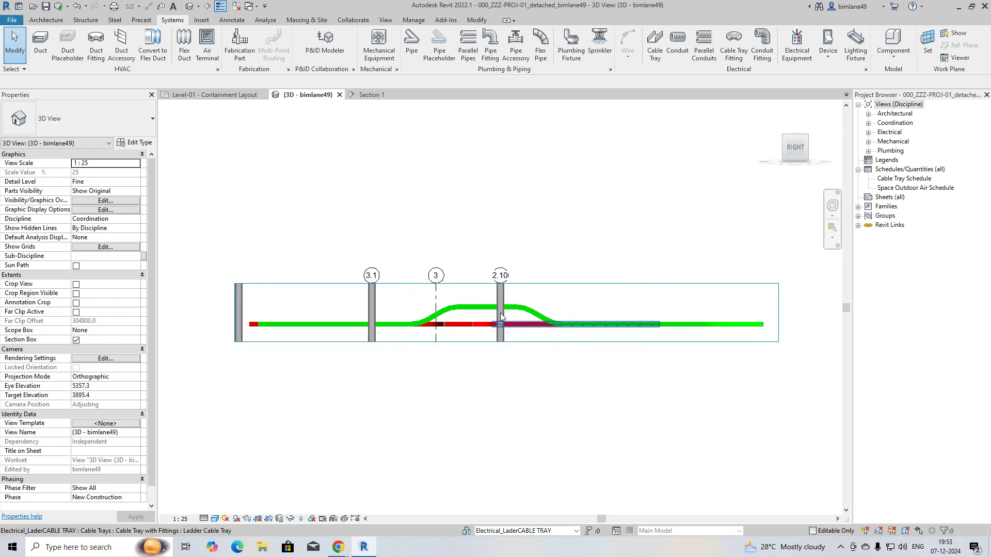
middle_click_drag(501, 313, 719, 434, "shift")
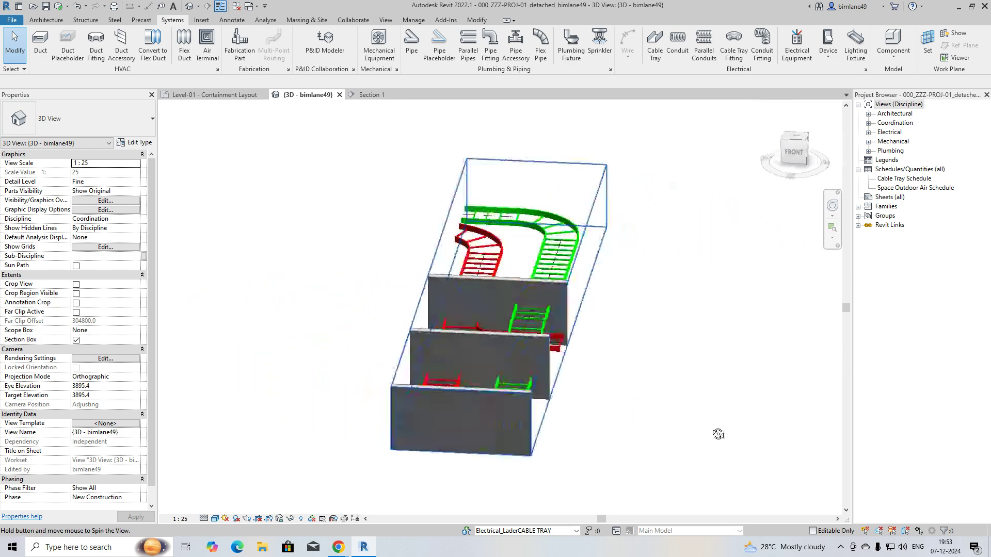
left_click(467, 283)
left_click_drag(428, 304, 258, 299)
middle_click_drag(276, 316, 573, 238, "shift")
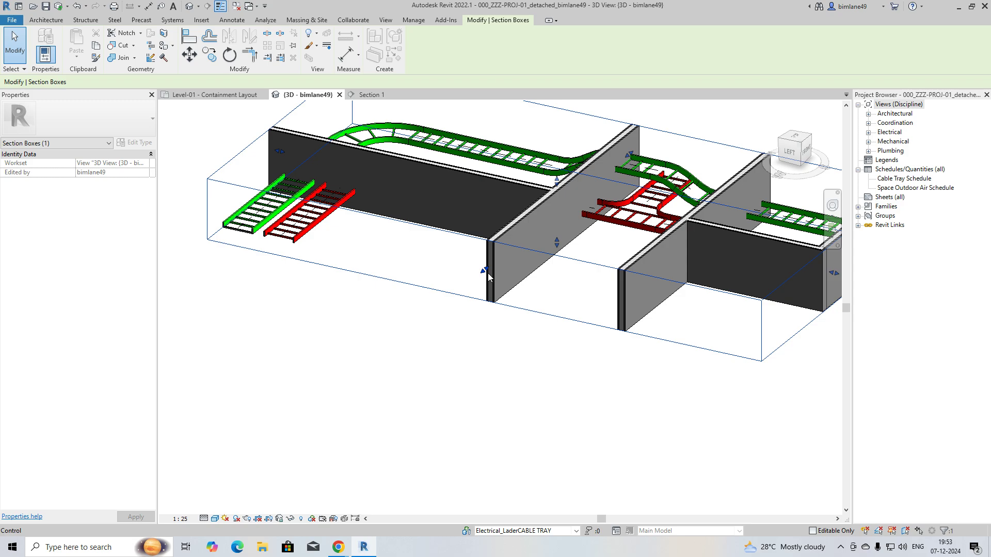
middle_click_drag(489, 277, 586, 374, "shift")
On the Level-01 Containment Layout plan, inspect the trays and bend fitting near the riser
left_click(237, 96)
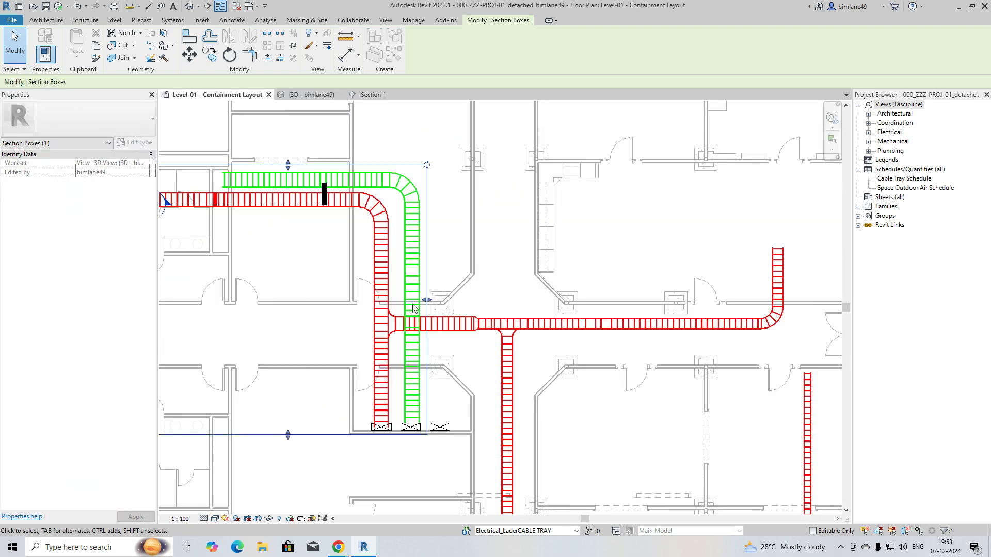
middle_click_drag(441, 364, 389, 249)
left_click(388, 247)
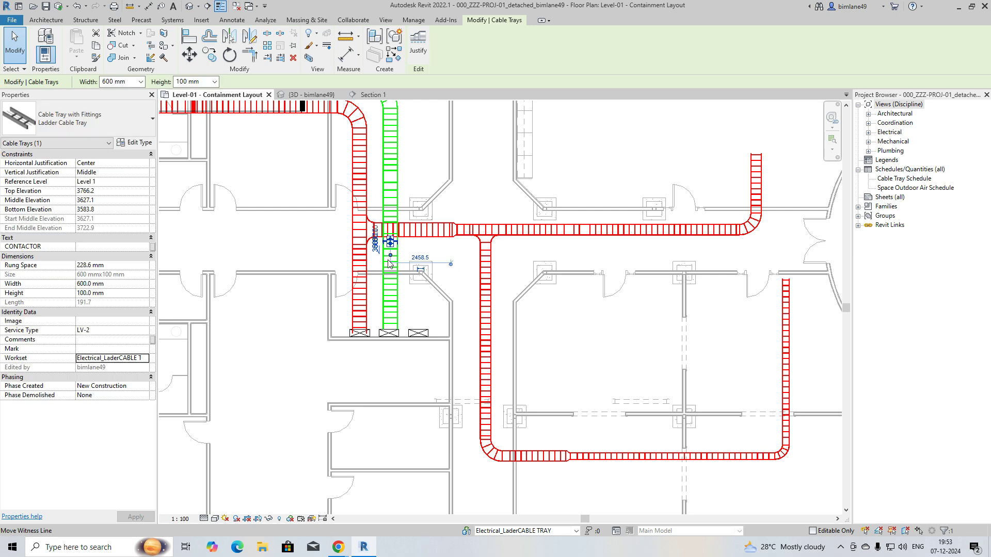
key("Escape")
left_click(389, 182)
key("Escape")
Create a similar LV-2 tray routed east, south, then east along the bottom corridor beside the red tray
left_click(399, 297)
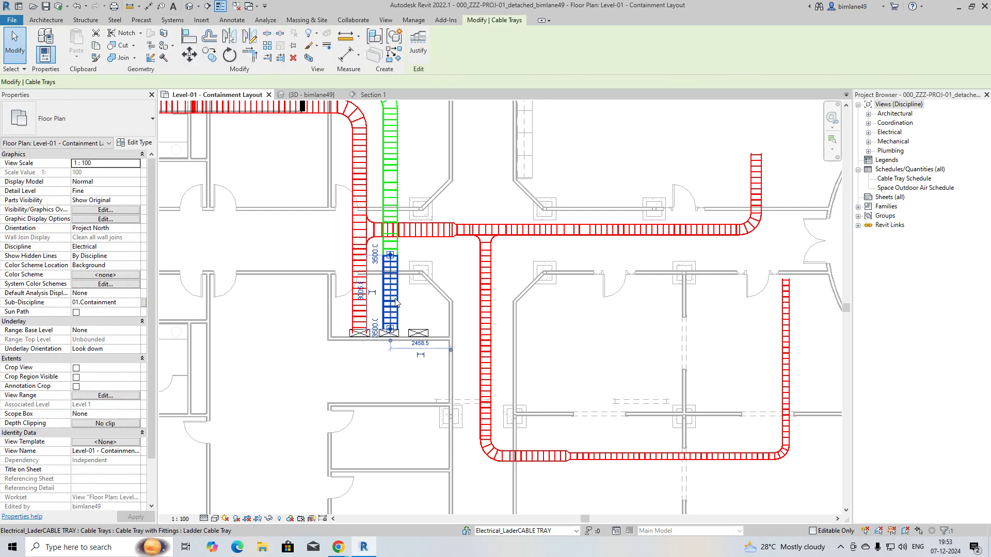
right_click(399, 297)
left_click(435, 133)
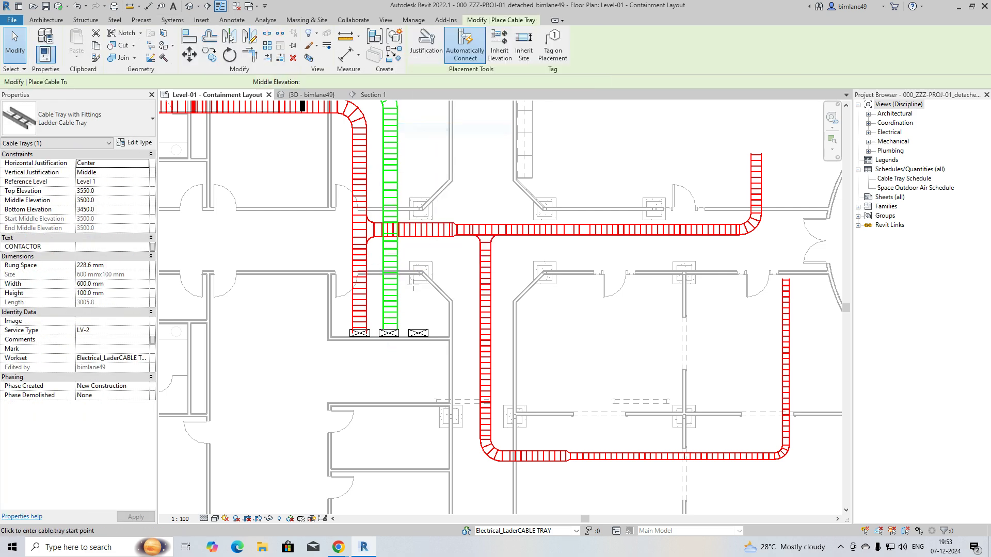
left_click(391, 299)
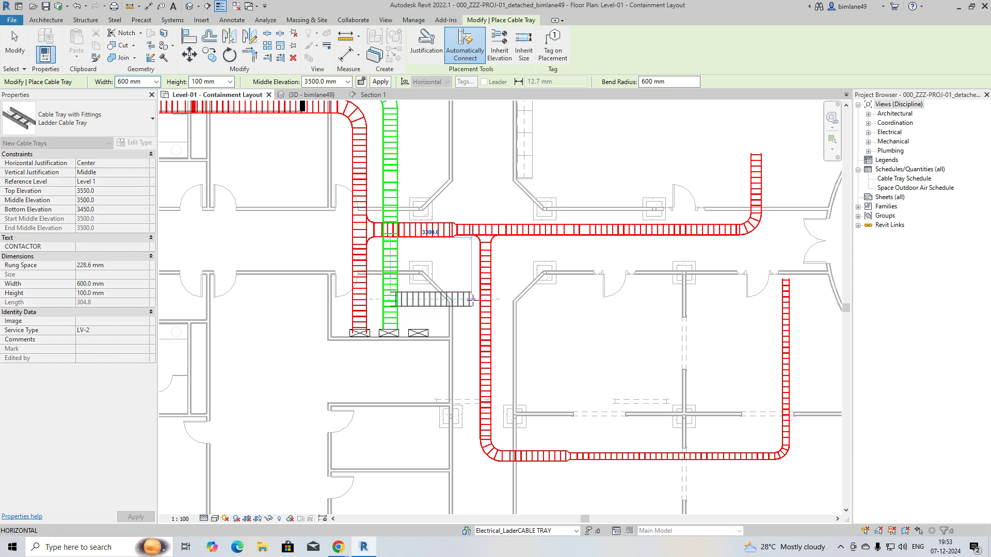
left_click(471, 299)
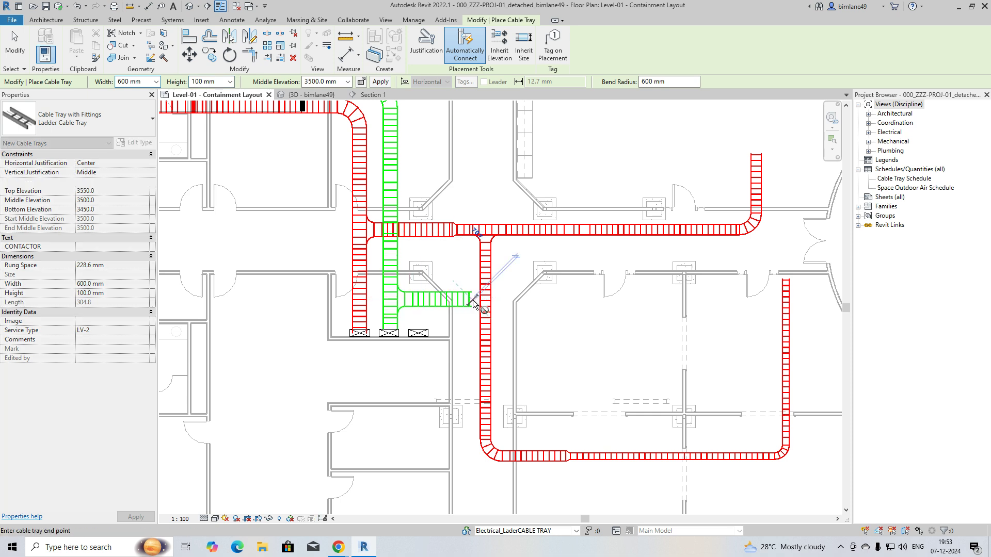
left_click(471, 471)
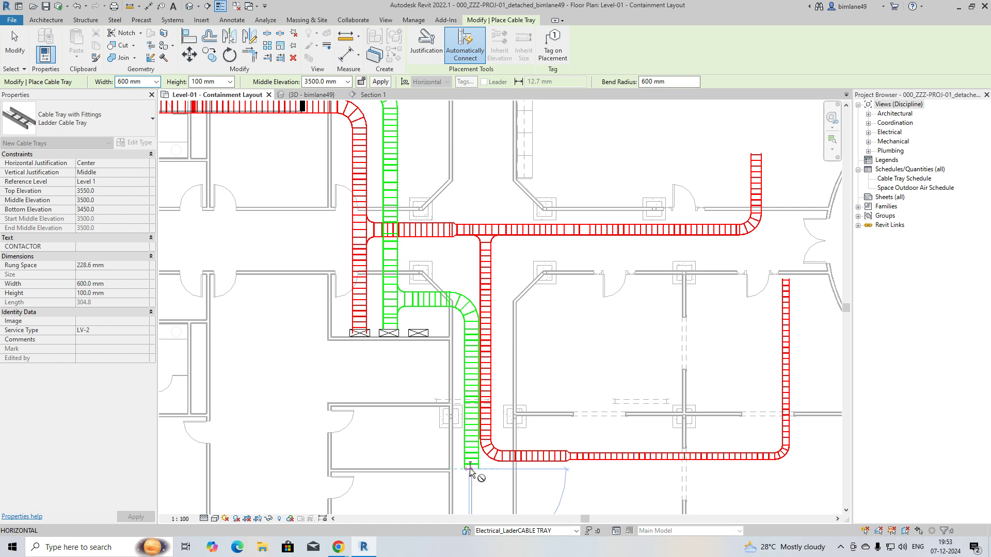
left_click(793, 473)
key("Escape")
key("Escape")
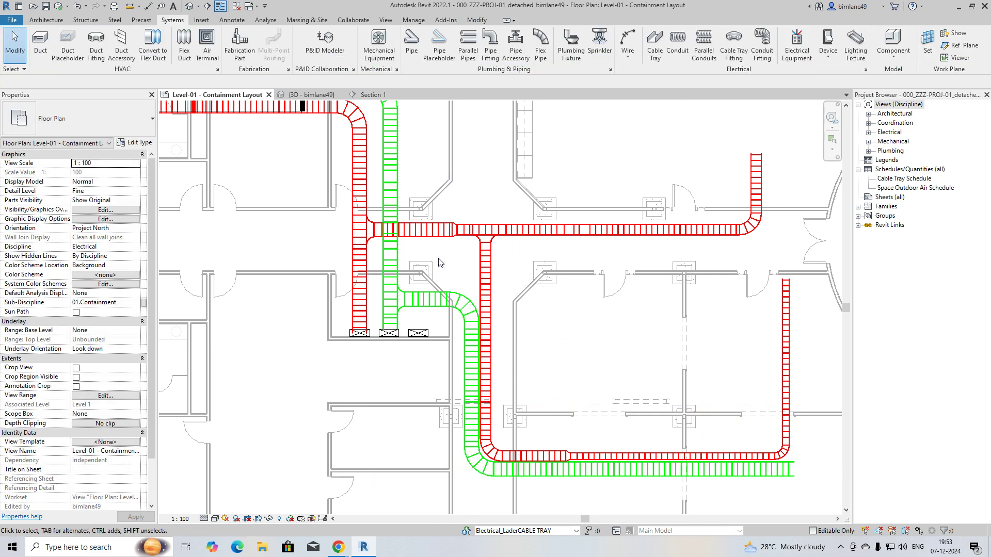
Select the connected LV-2 tray chain and show it in a cropped 3D section box
key("Tab")
left_click(446, 300)
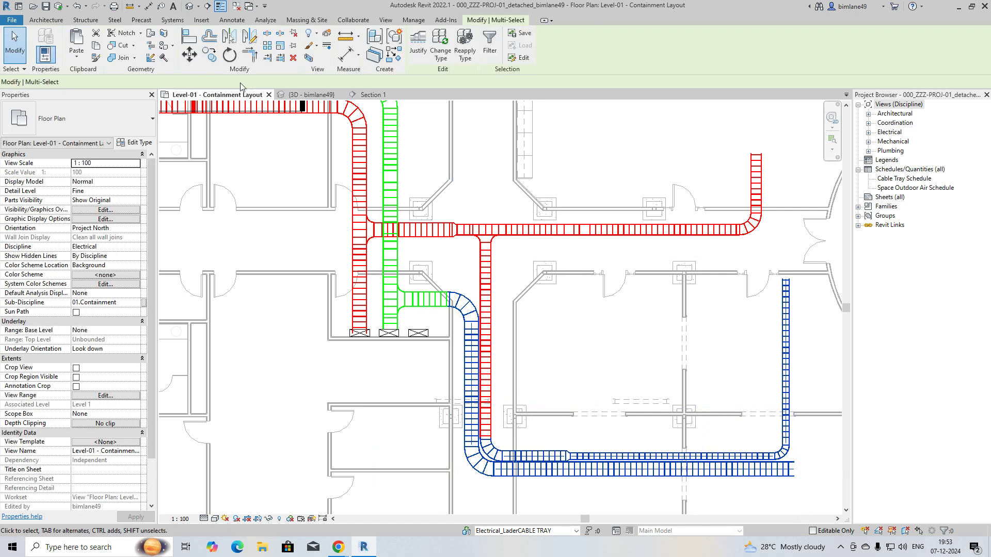
left_click(305, 59)
In a front view, nudge the vertical LV-2 tray left and the LV-1 vertical tray two steps right
middle_click_drag(468, 317, 575, 361, "shift")
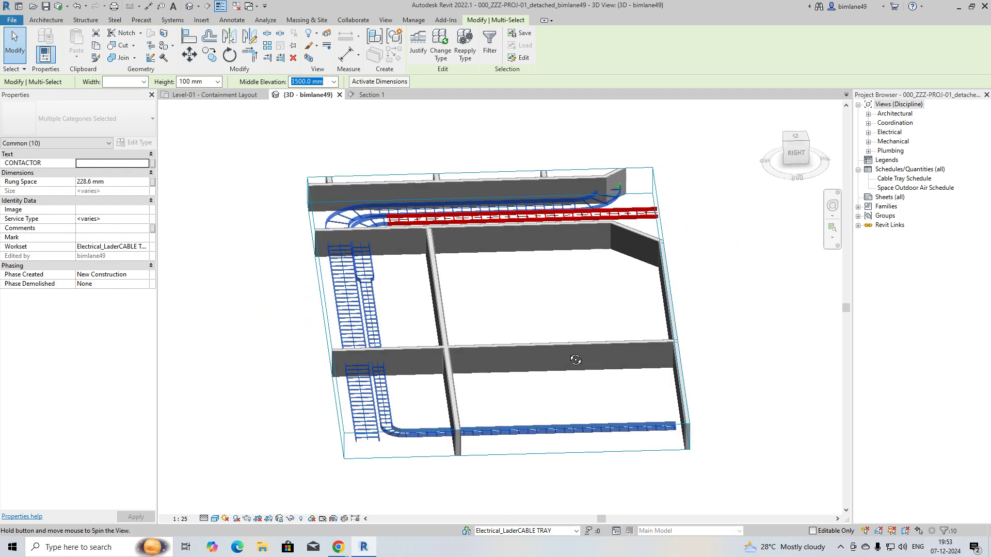
left_click(414, 326)
middle_click_drag(387, 315, 378, 421, "shift")
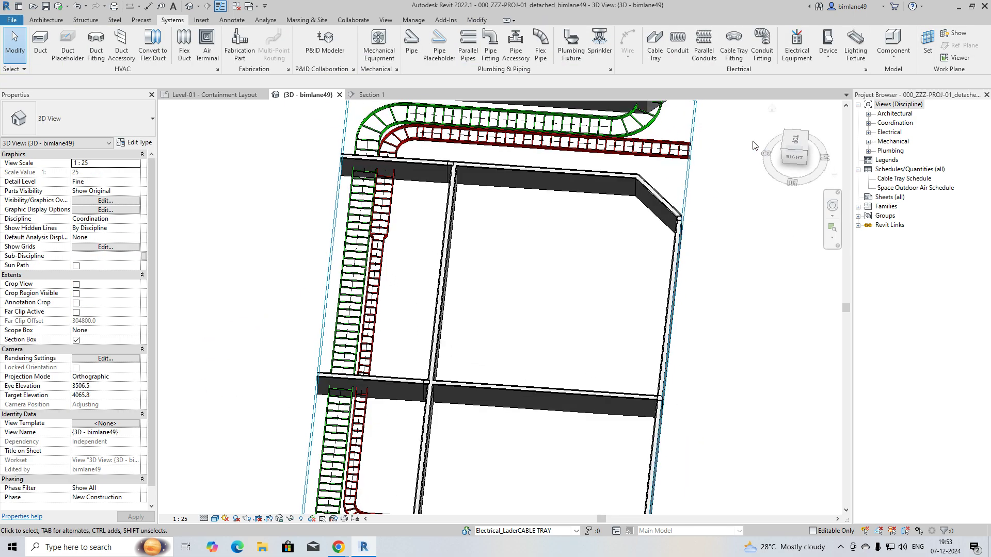
left_click(786, 145)
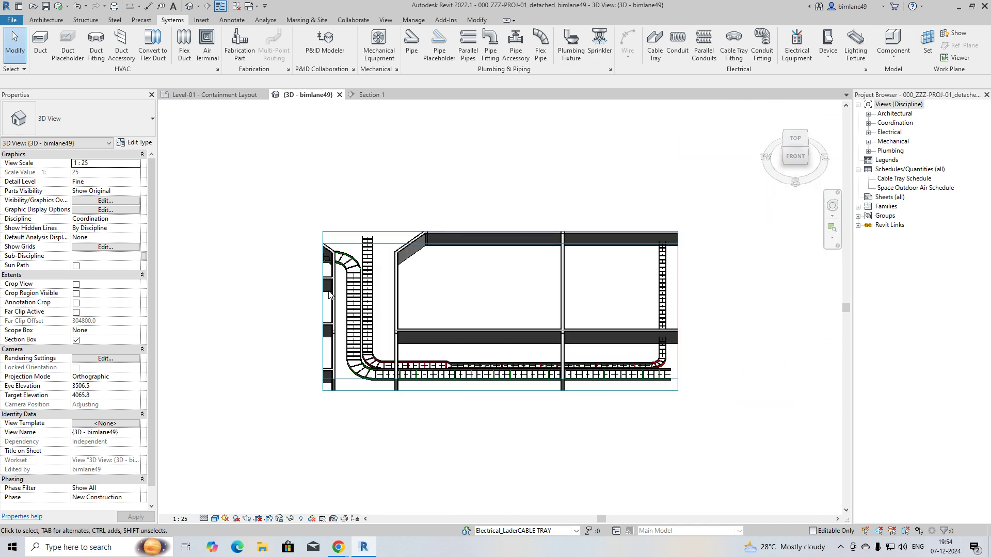
scroll(379, 332, "up", 2)
left_click(368, 330)
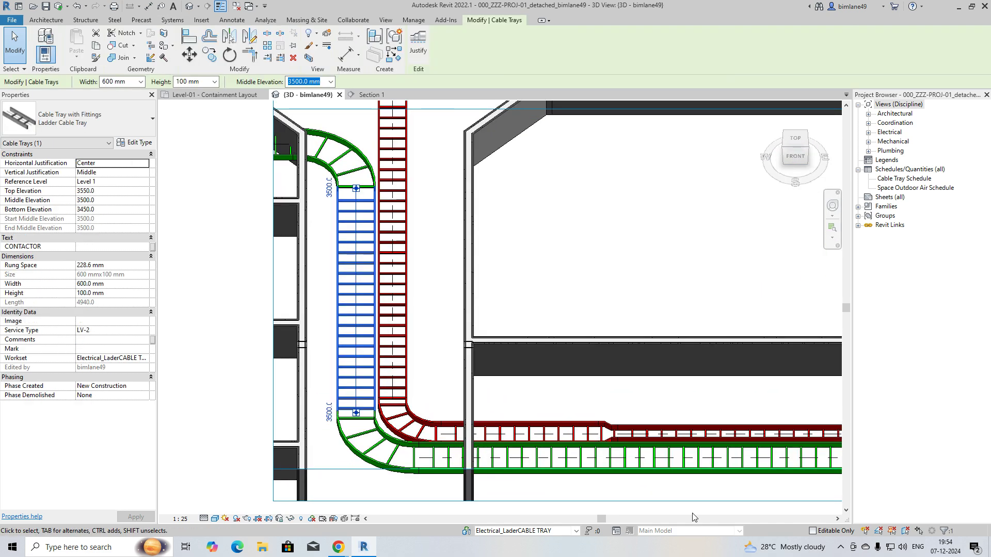
key("Left")
key("Escape")
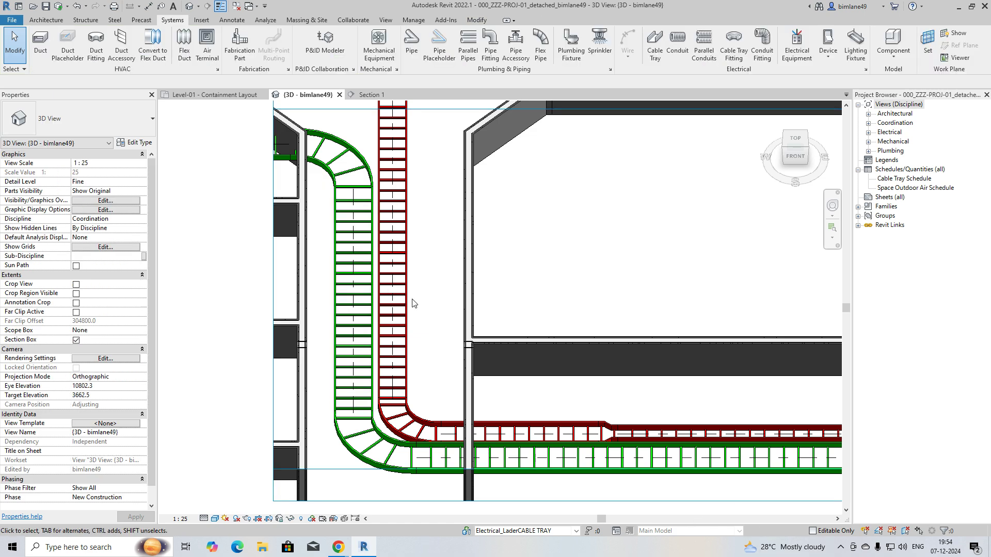
left_click(392, 364)
key("Right")
key("Right")
key("Right")
key("Right")
key("Right")
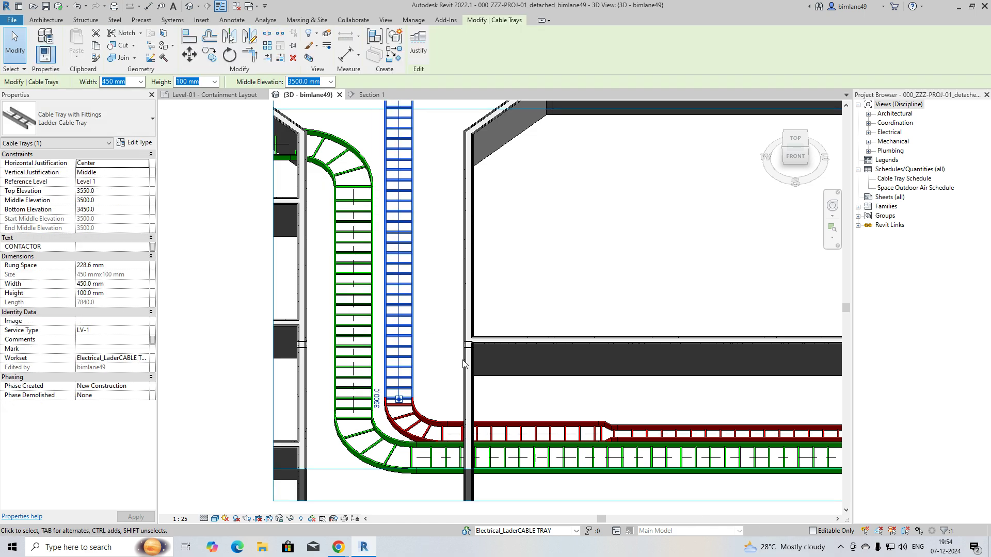
key("Right")
key("Right")
key("Right")
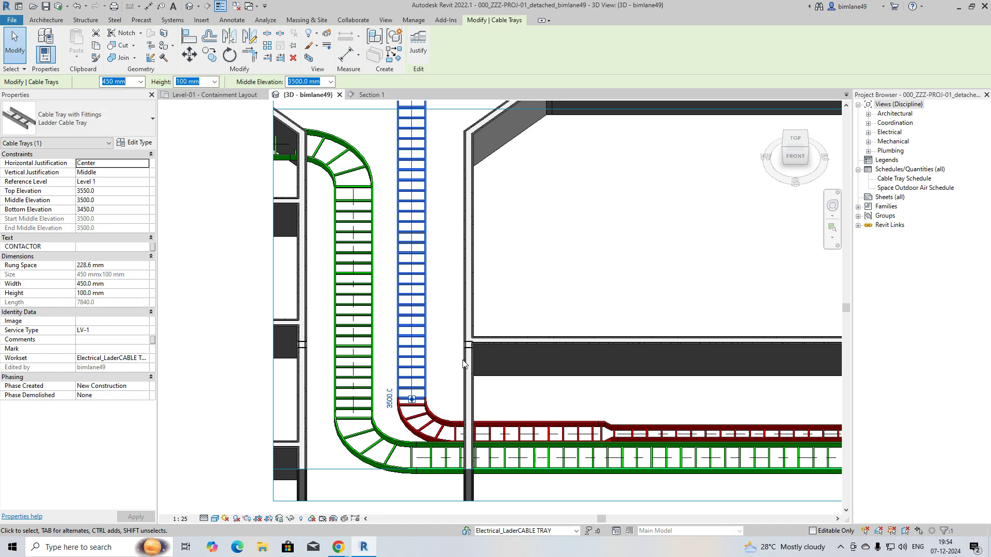
From the top view, nudge both vertical tray runs to the right
left_click(799, 140)
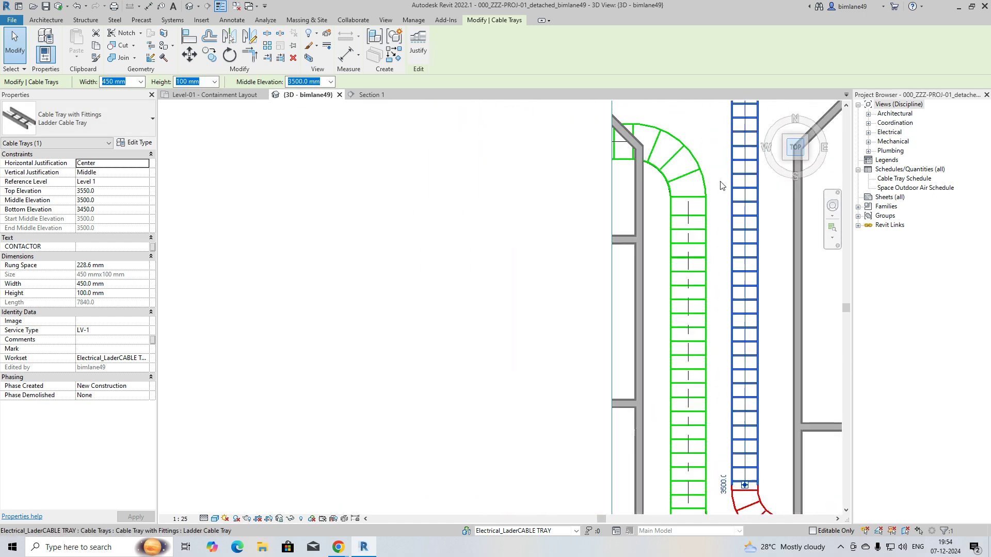
left_click(435, 328)
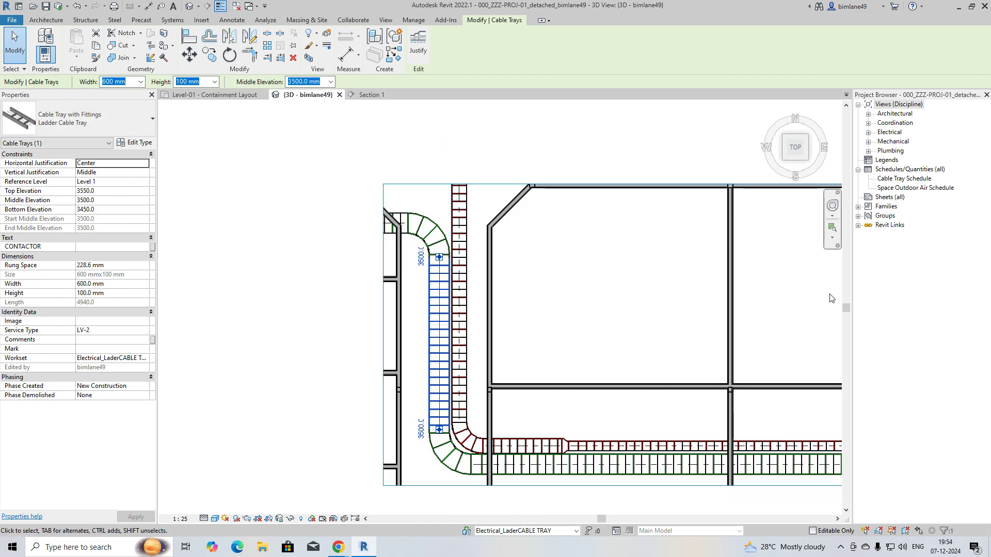
left_click(495, 322)
left_click_drag(485, 307, 444, 344)
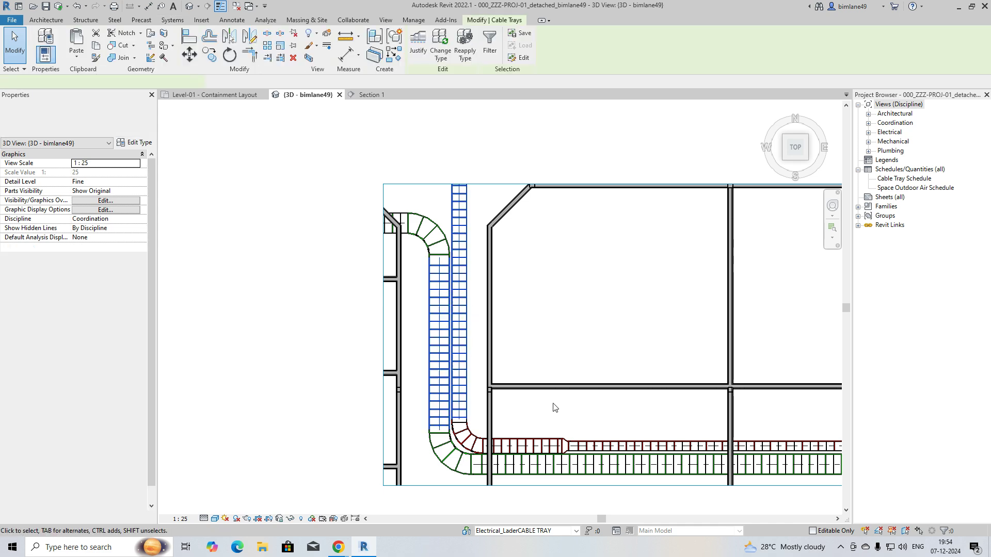
key("Right")
key("Right")
key("Right")
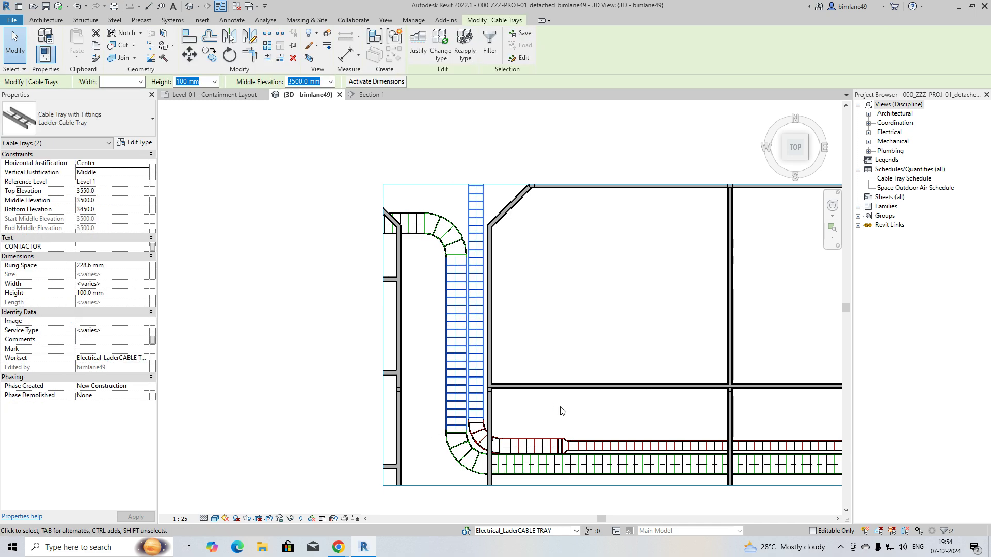
left_click(585, 398)
Nudge the long bottom horizontal tray down, then shift all tray runs and fittings up
left_click(456, 338)
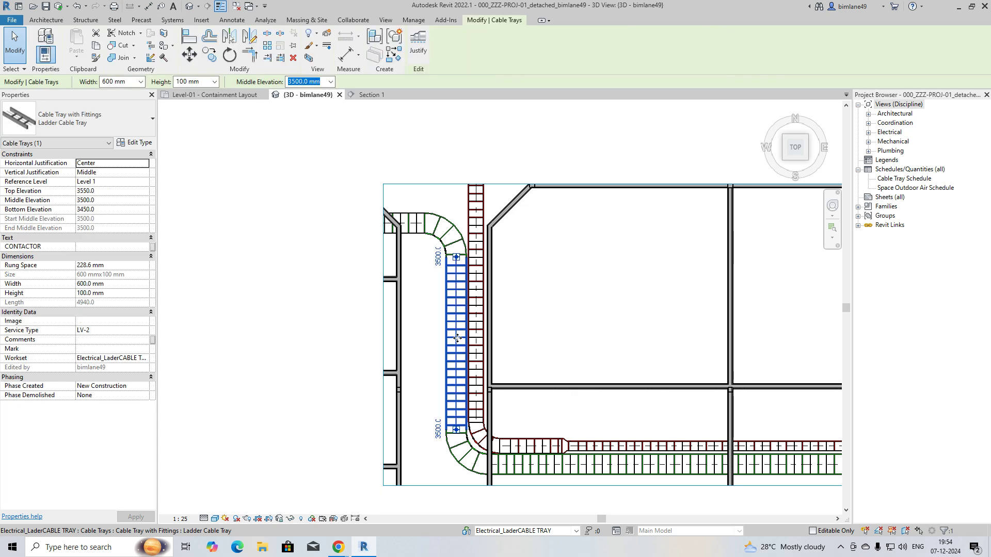
left_click(575, 468)
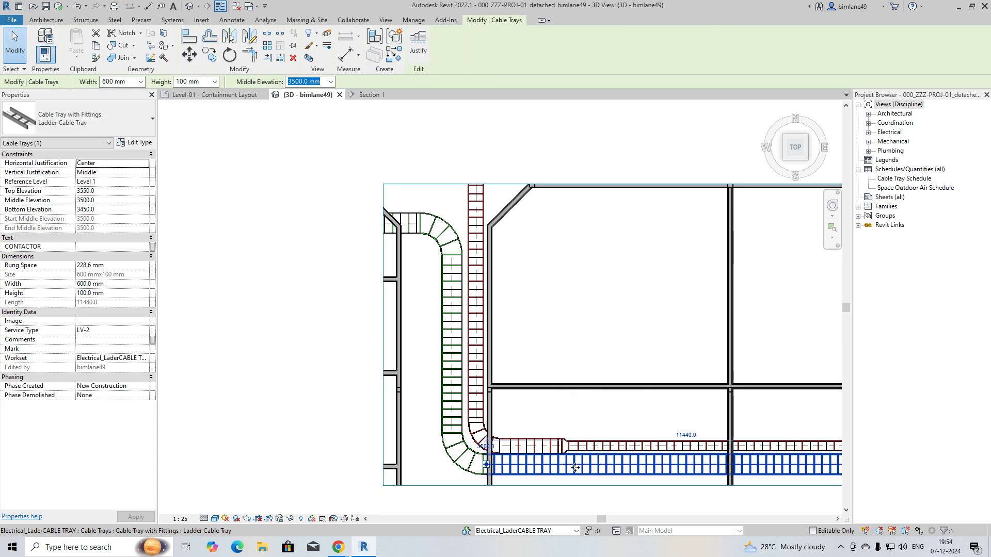
key("Down")
key("Down")
scroll(483, 393, "down", 2)
left_click(374, 405)
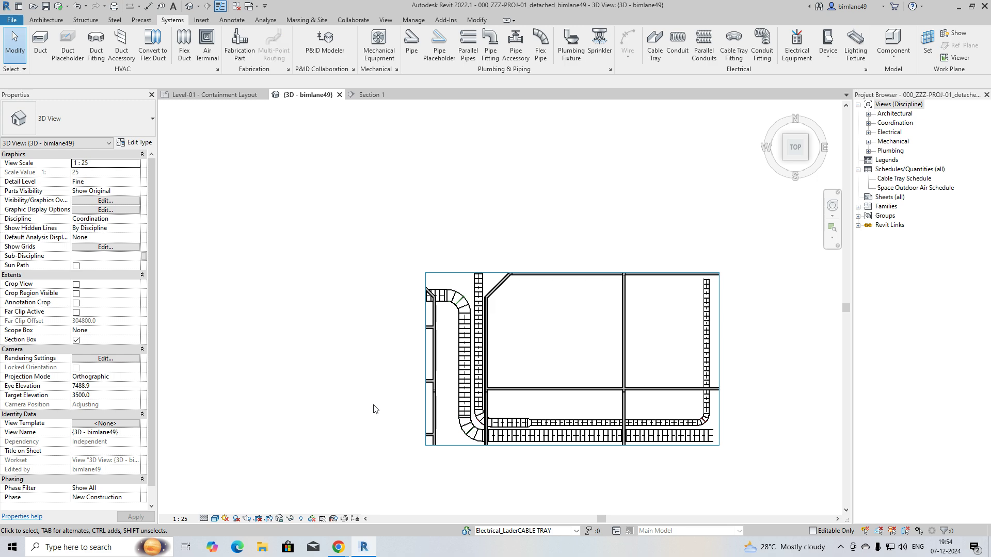
left_click_drag(579, 454, 750, 463)
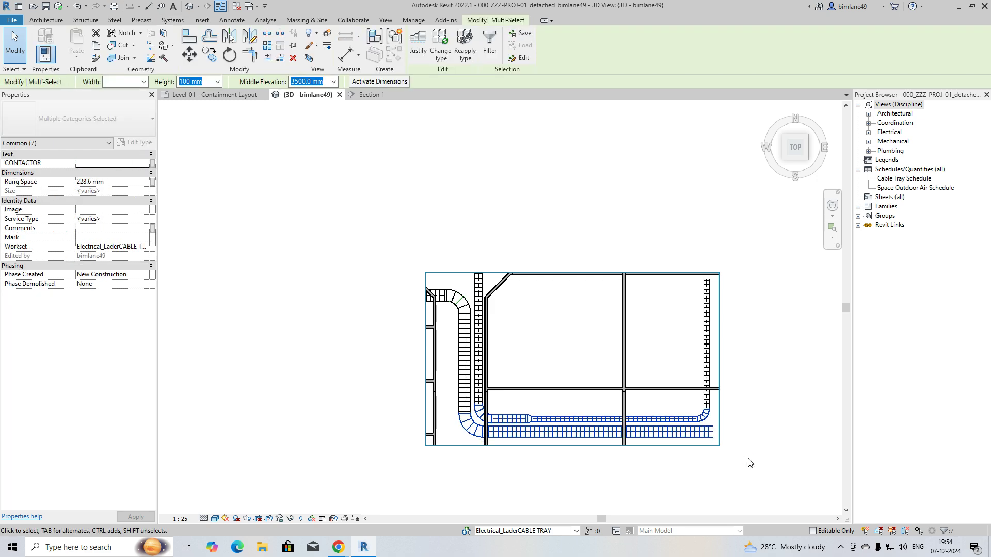
key("Up")
key("Up")
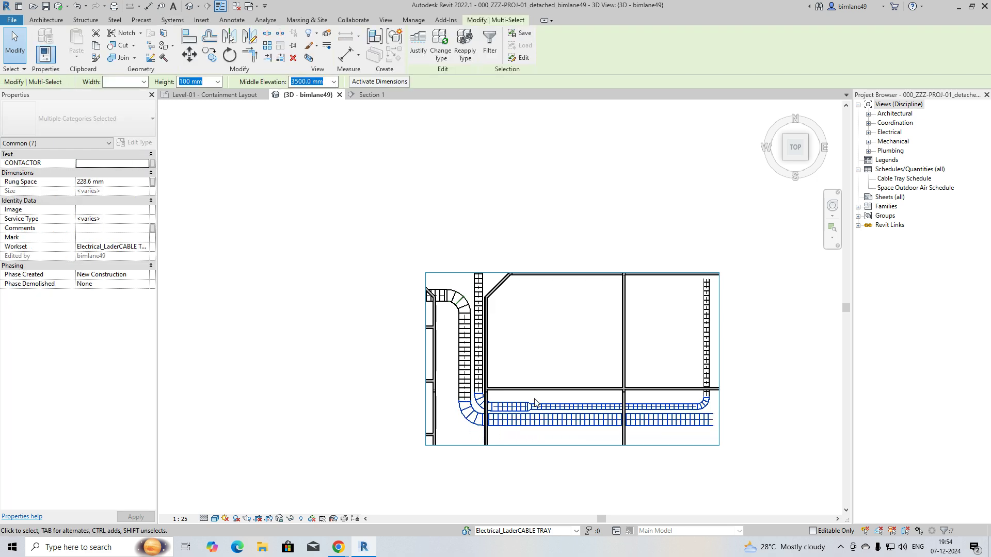
scroll(501, 393, "up", 3)
left_click(500, 394)
Nudge both vertical trays left and orbit to an isometric view of the network
left_click(469, 375)
left_click(453, 375, "ctrl")
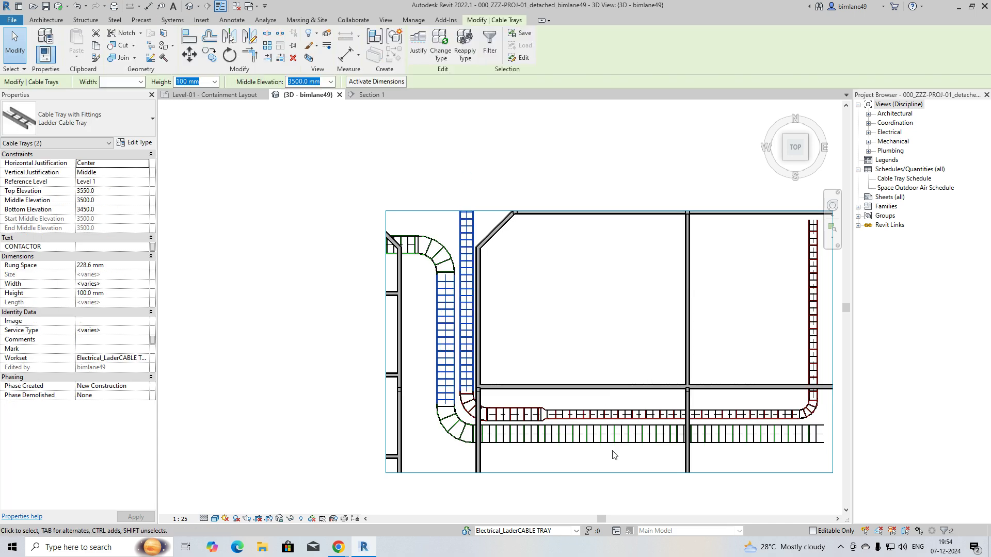
key("Left")
key("Left")
key("Left")
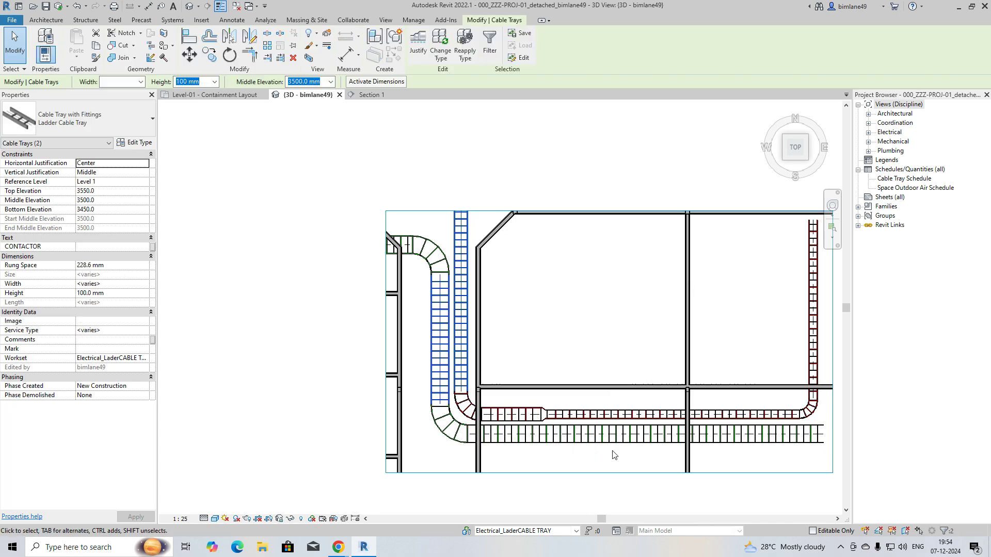
key("Escape")
middle_click_drag(613, 454, 493, 367, "shift")
Lower the section box to reveal the slabs and columns, viewed from a steep top angle
left_click(483, 381)
left_click_drag(532, 336, 537, 420)
middle_click_drag(426, 398, 477, 318, "shift")
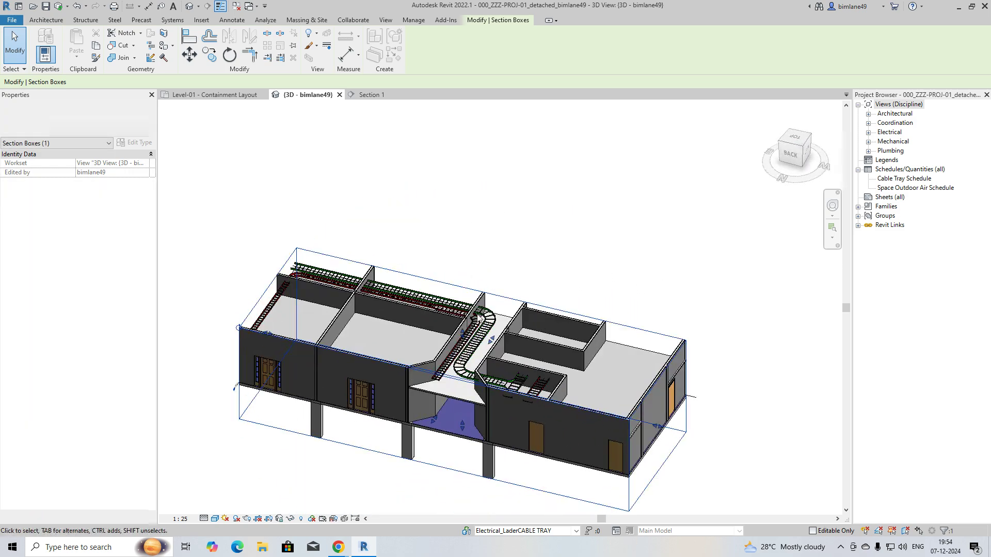
On the Level-01 containment plan, draw Section 2 across the trays above the panel boxes
left_click(216, 95)
scroll(372, 258, "down", 1)
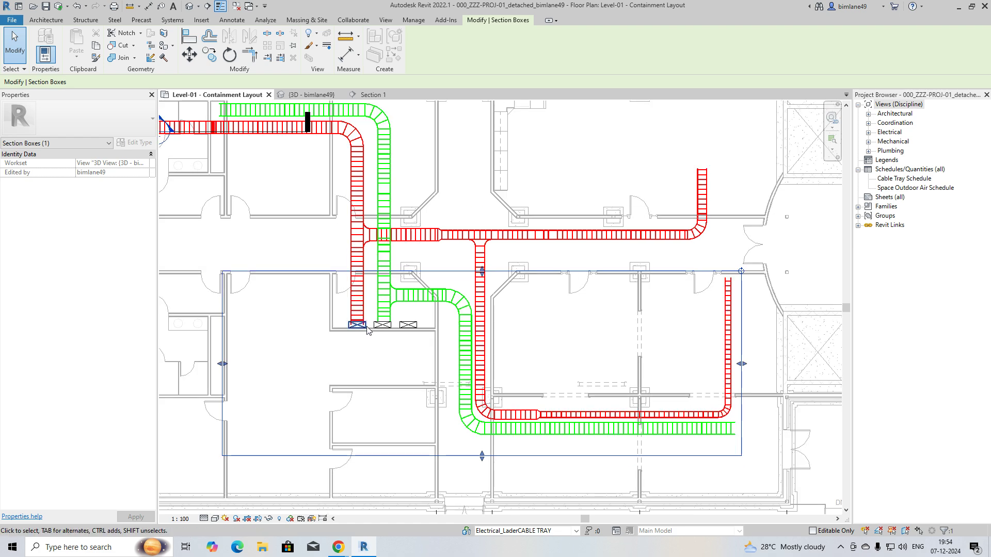
scroll(376, 289, "up", 3)
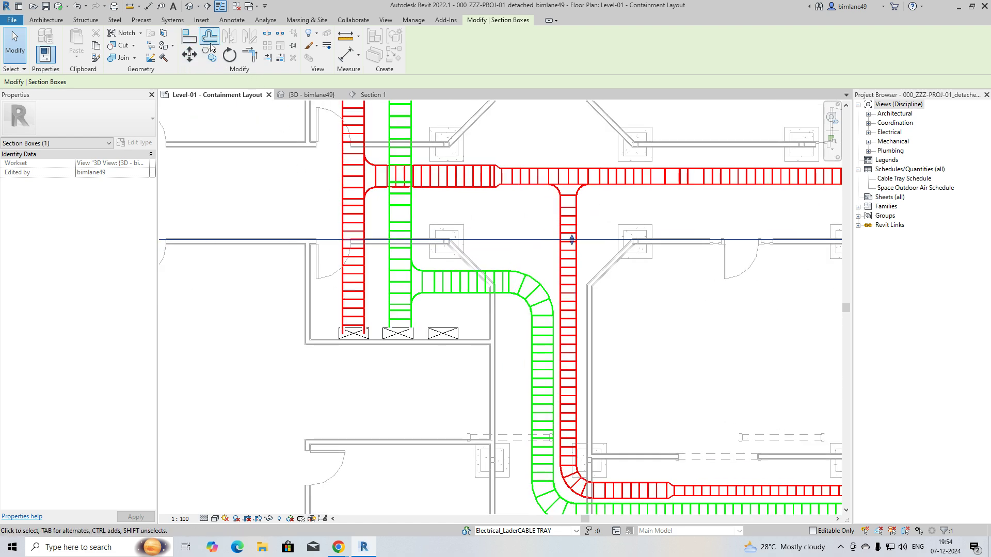
left_click(206, 6)
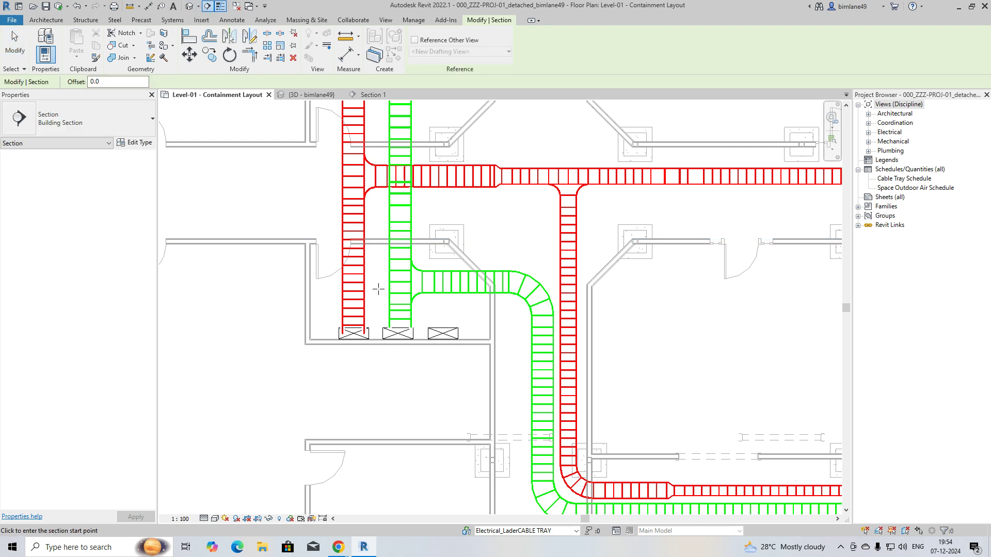
left_click(336, 235)
left_click(337, 376)
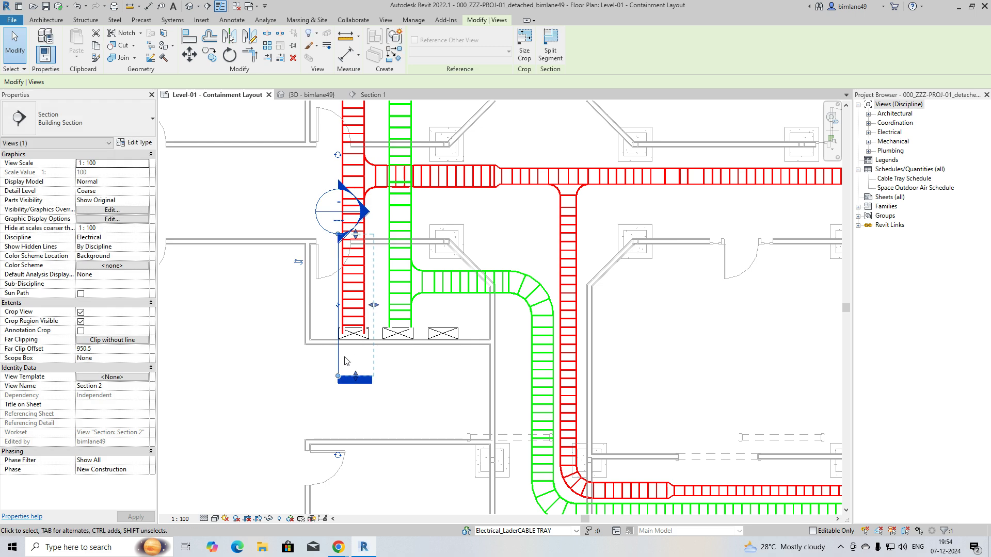
Open the Section 2 view and set it to Fine detail at 1:50 scale
right_click(354, 365)
left_click(376, 133)
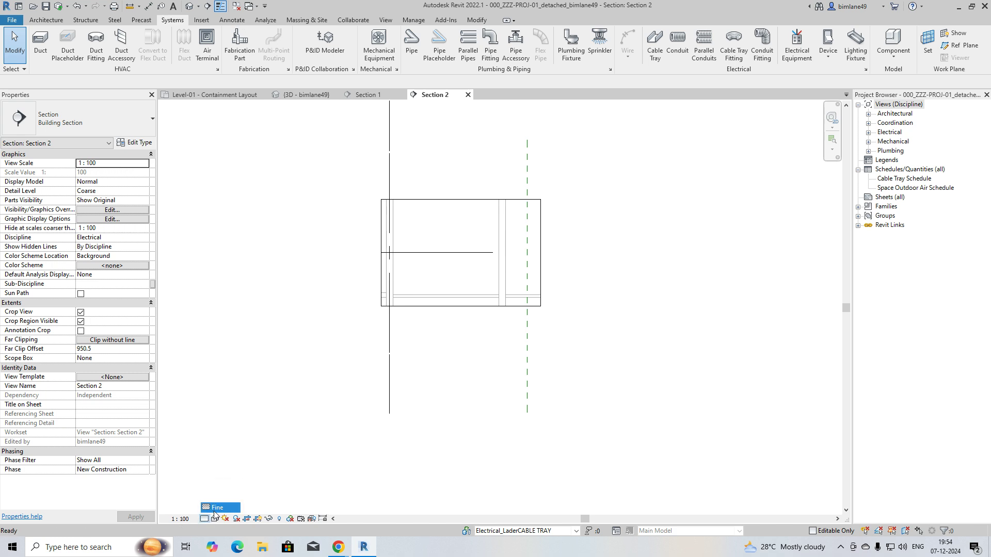
left_click(216, 508)
left_click(181, 519)
left_click(191, 440)
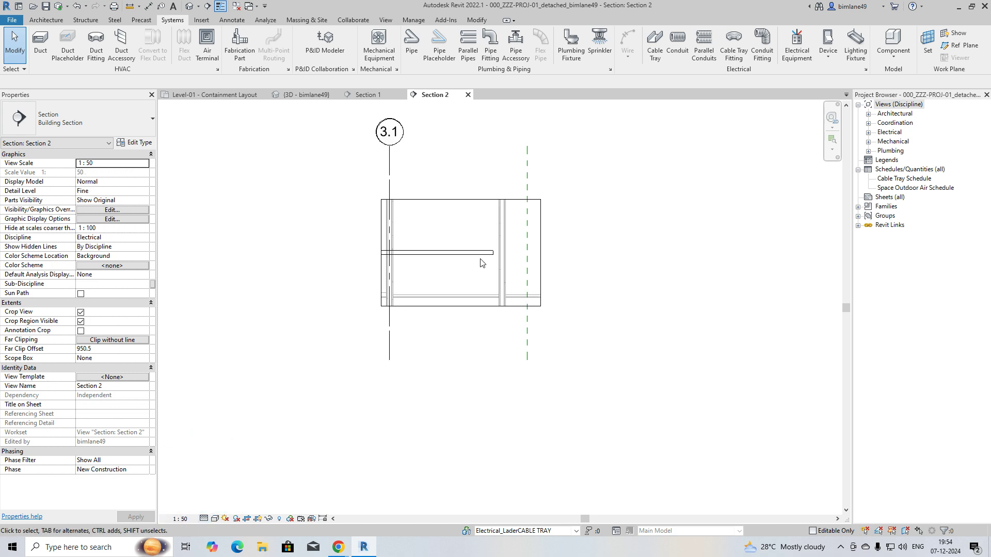
Extend the section's crop bottom edge down to Level 1 to reveal the panel, then select the LV-1 tray
left_click(470, 308)
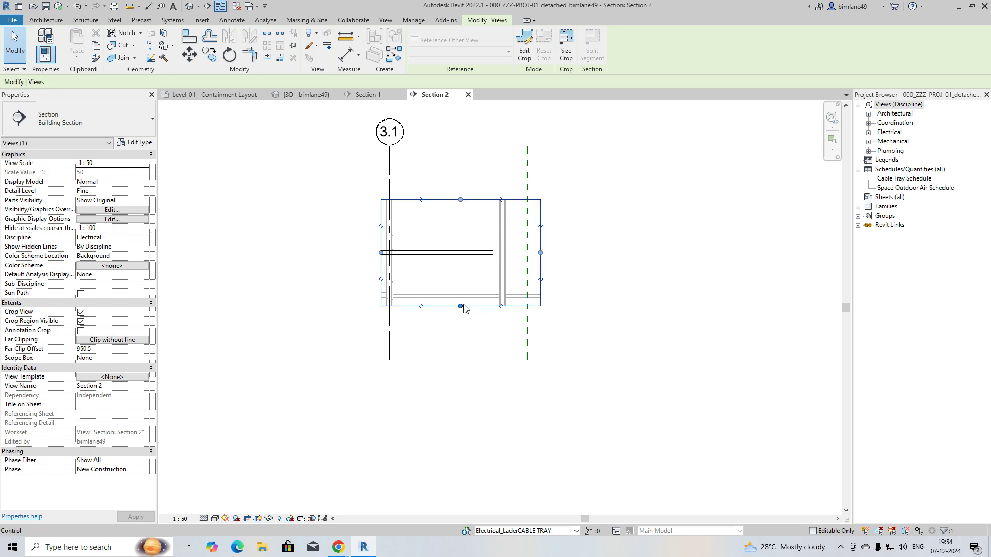
left_click_drag(453, 459, 456, 481)
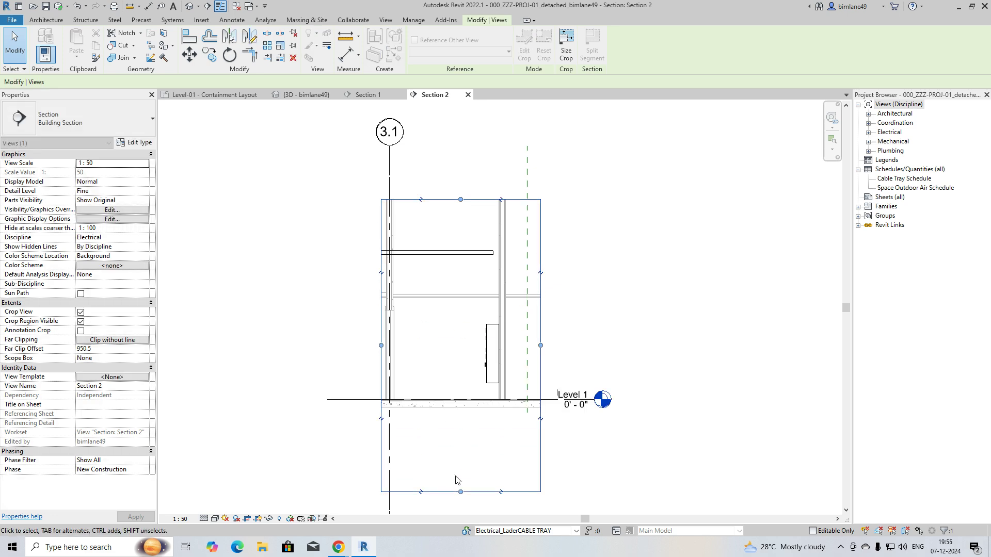
left_click(493, 256)
Draw a matching LV-1 tray dropping vertically from the run's end to the panel, then view the elbow, drop and panel in a 3D selection box
right_click(493, 254)
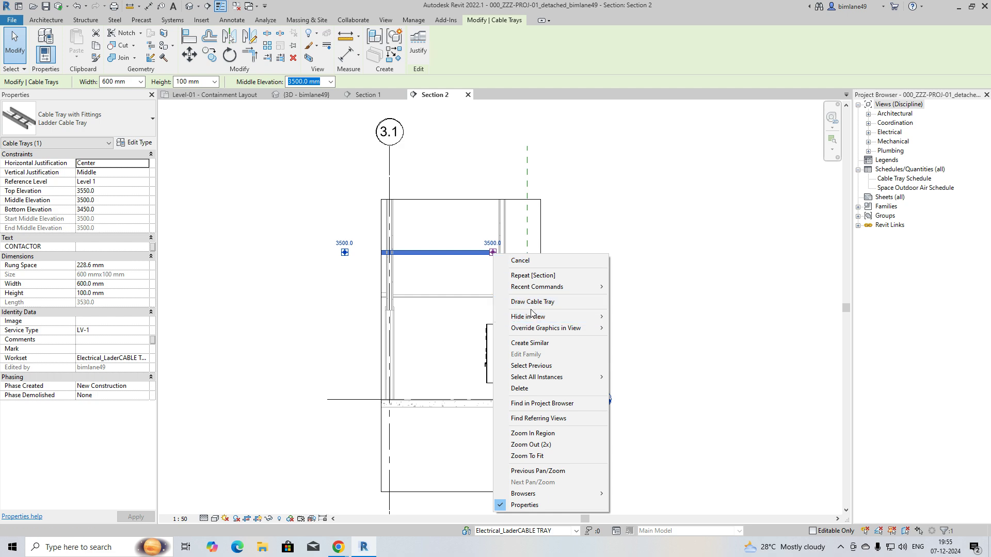
left_click(519, 343)
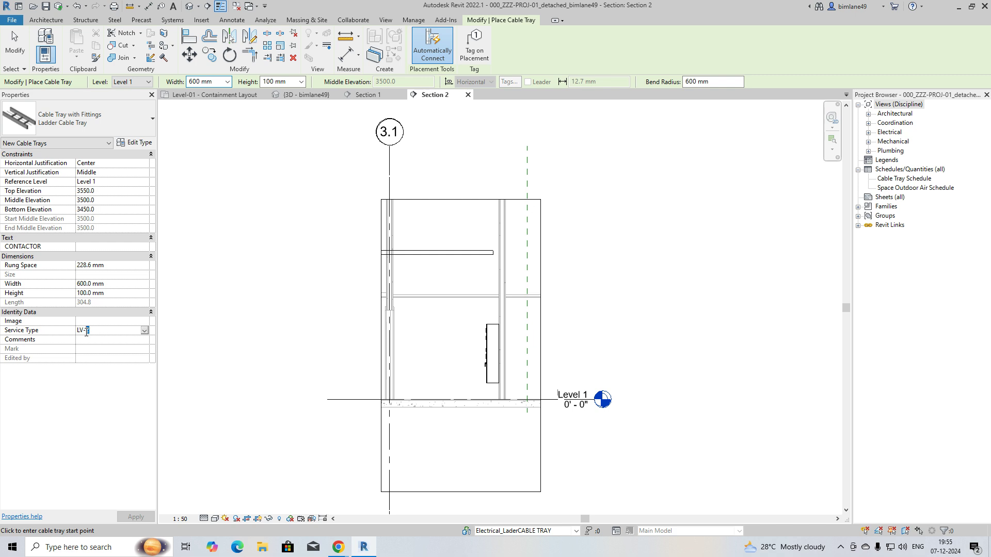
left_click(493, 252)
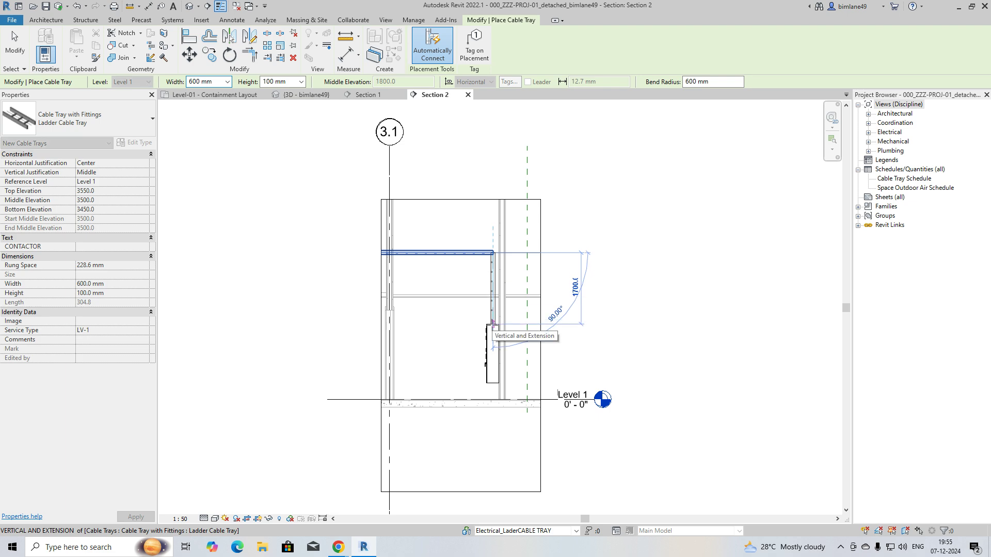
left_click(493, 326)
key("Escape")
key("Escape")
left_click_drag(347, 232, 537, 435)
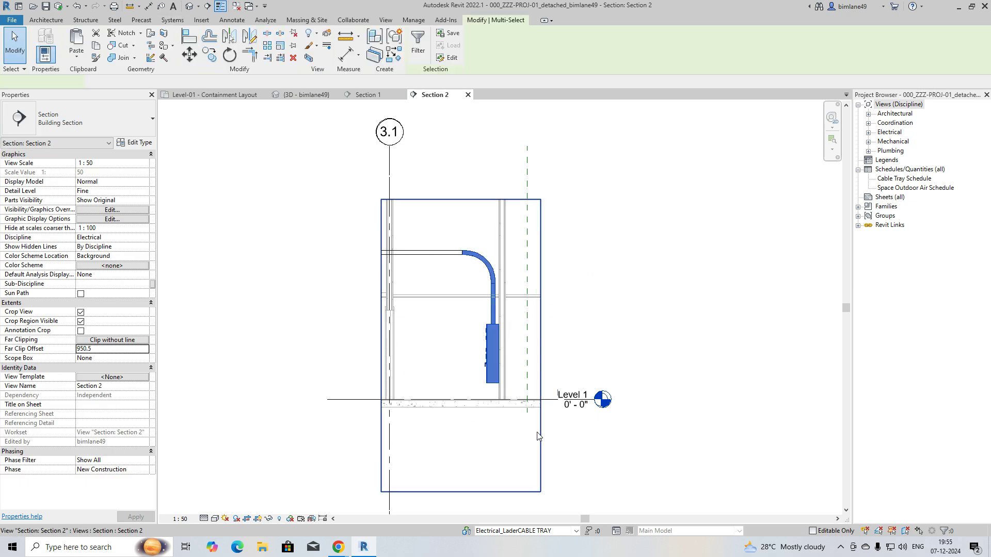
left_click(309, 59)
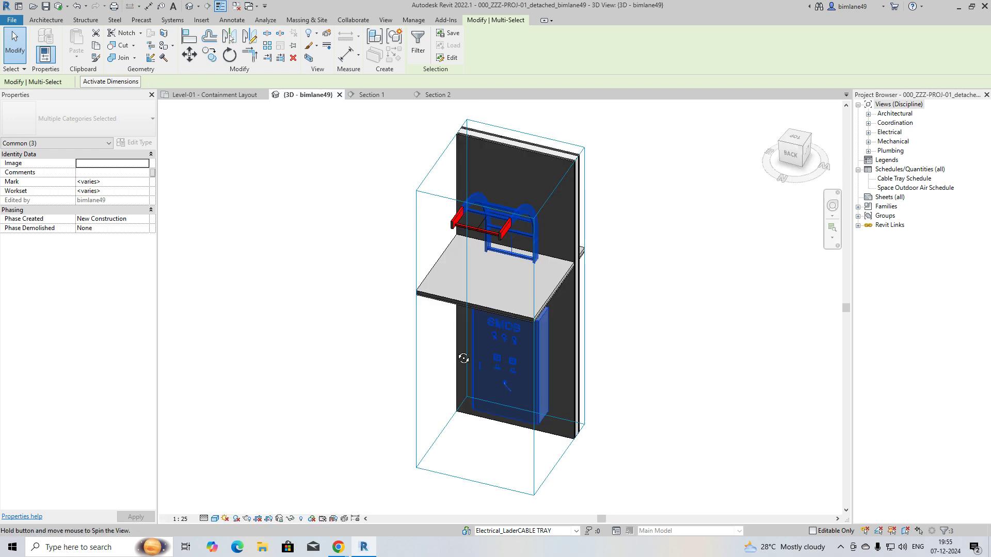
Orbit the 3D view and widen the section box toward more trays, undoing an accidental thin slice
middle_click_drag(463, 358, 555, 332, "shift")
left_click(555, 333)
middle_click_drag(509, 363, 360, 363, "shift")
scroll(474, 245, "down", 2)
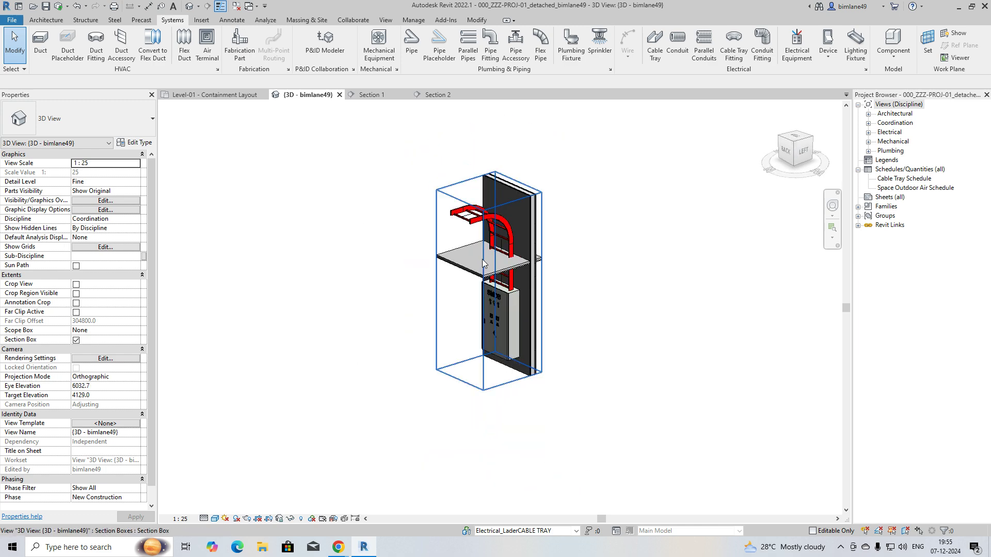
left_click(483, 279)
left_click_drag(459, 290, 284, 330)
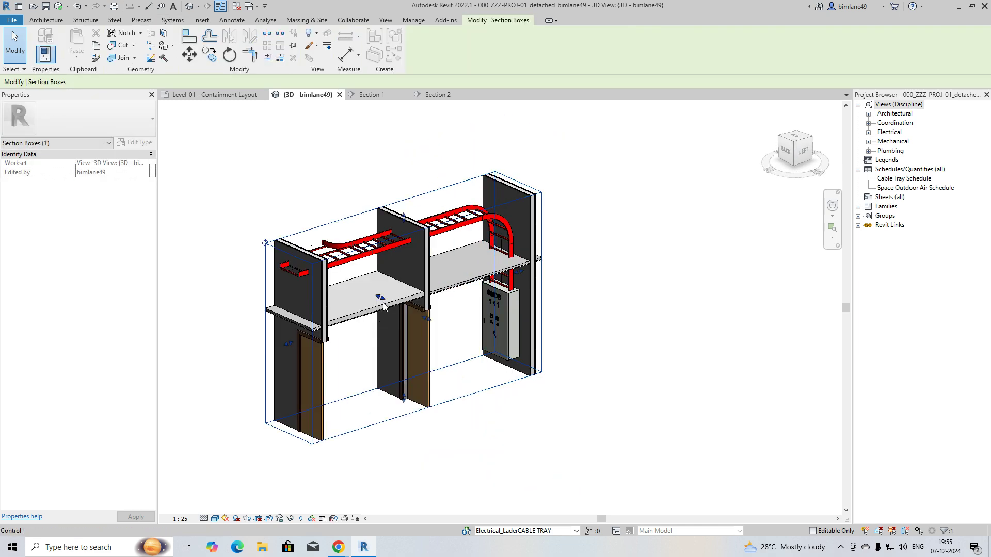
left_click_drag(384, 307, 431, 327)
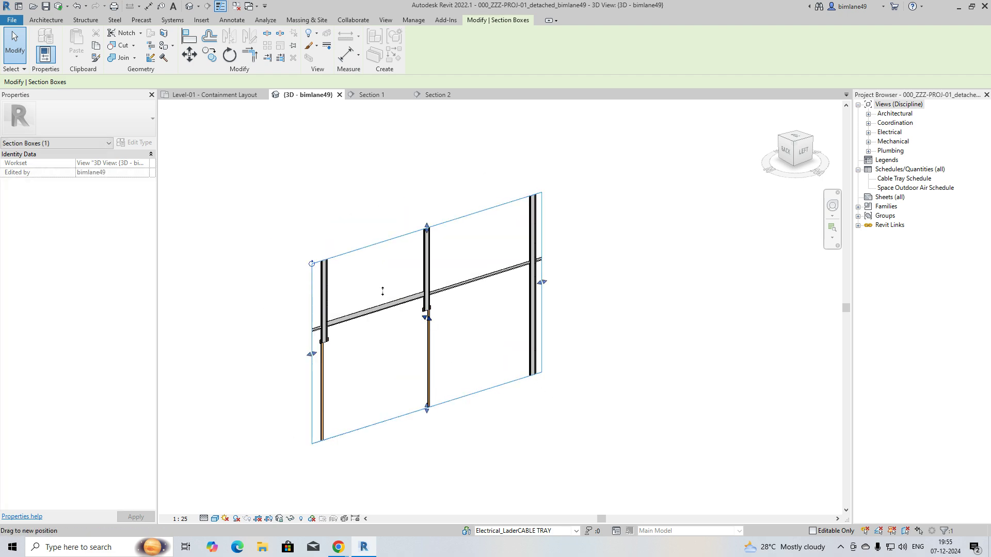
key("ctrl+z")
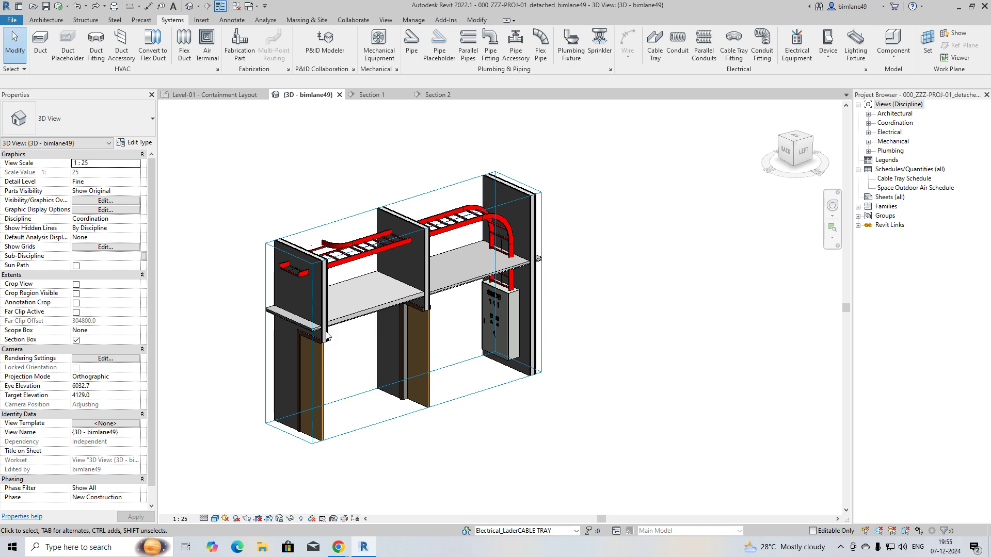
Enlarge the section box outward around both drops and return to the Level-01 Containment Layout plan
left_click(403, 324)
left_click_drag(430, 323, 671, 389)
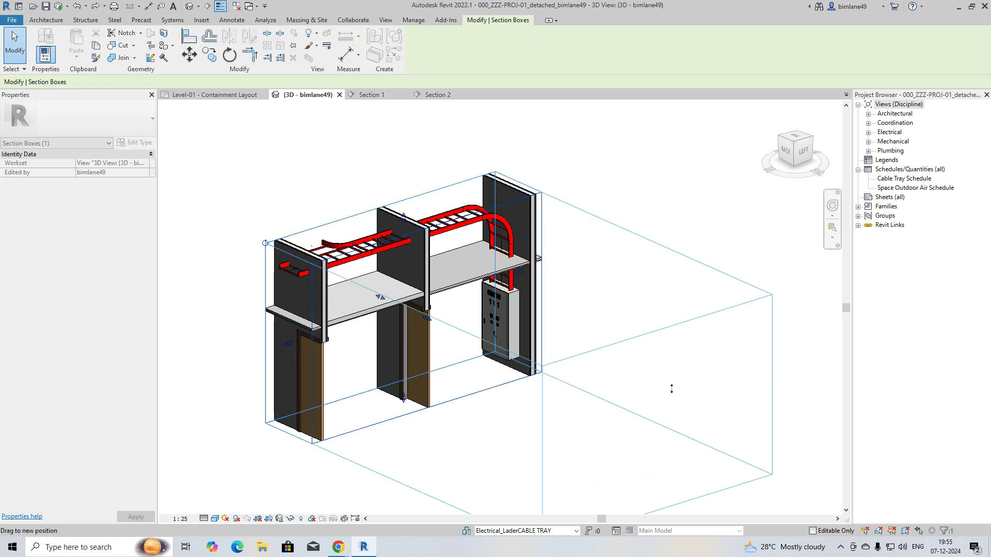
left_click(214, 94)
scroll(469, 330, "up", 2)
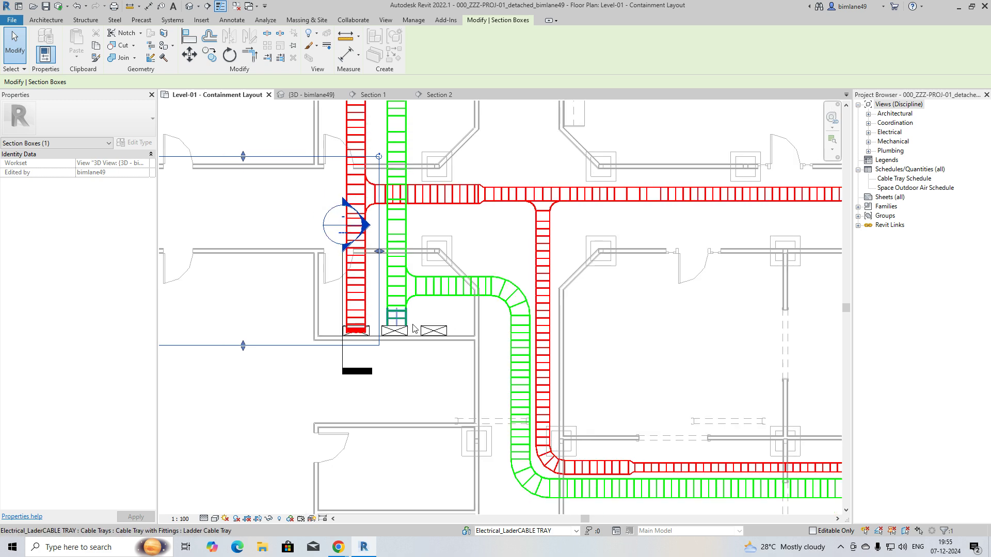
Nudge the green tray's bottom segment left and back right, then clear the selection
left_click(392, 314)
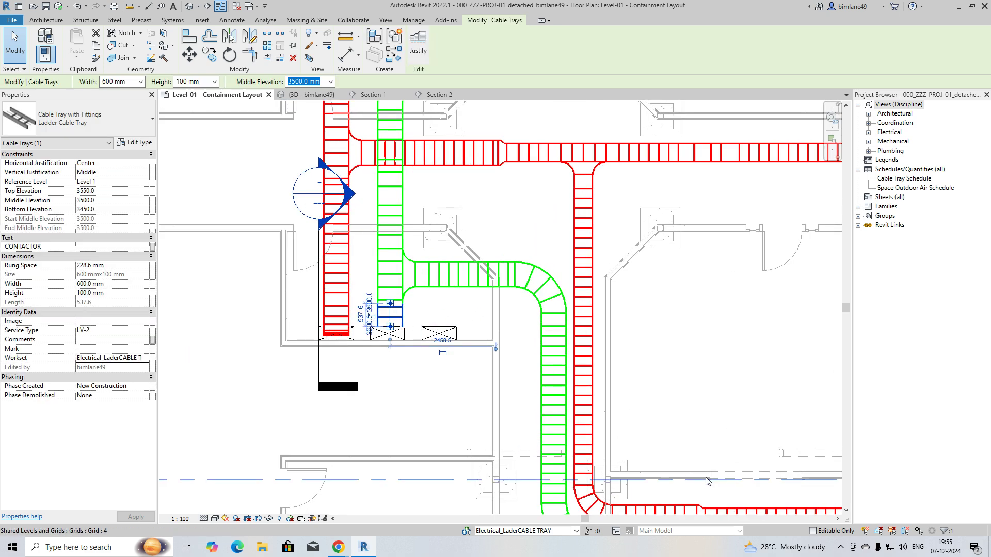
key("Left")
key("Left")
key("Left")
key("Left")
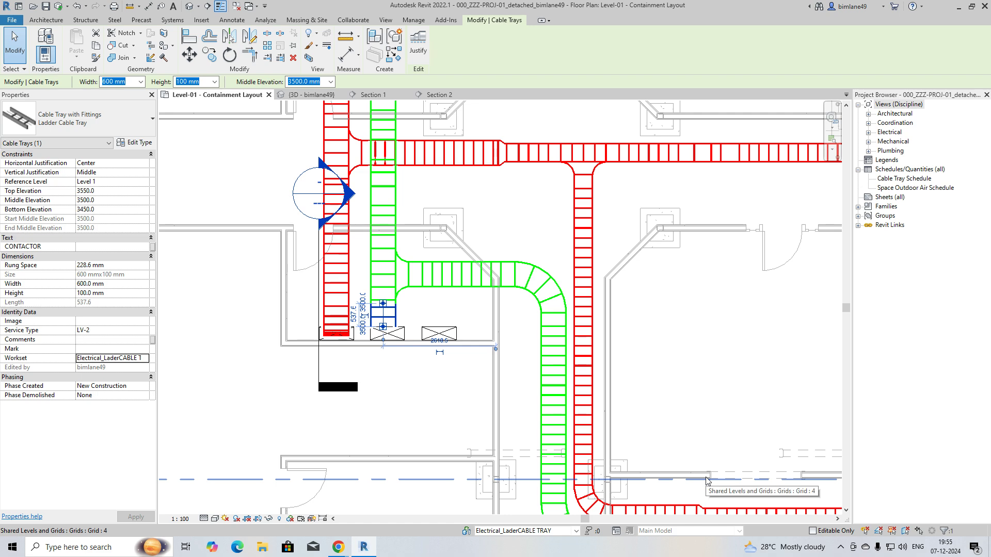
key("Right")
key("Right")
key("Right")
key("Right")
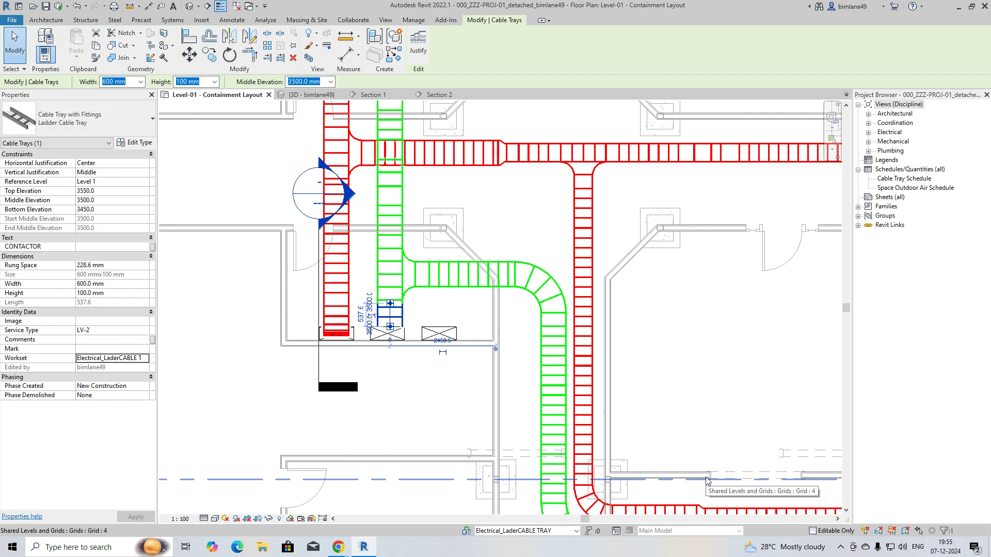
key("Escape")
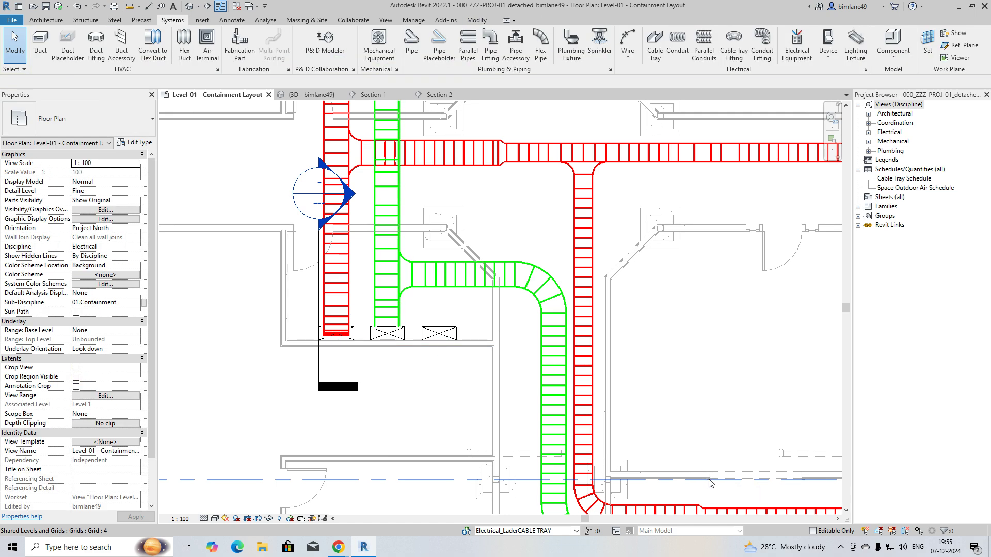
scroll(317, 368, "down", 1)
scroll(361, 364, "up", 2)
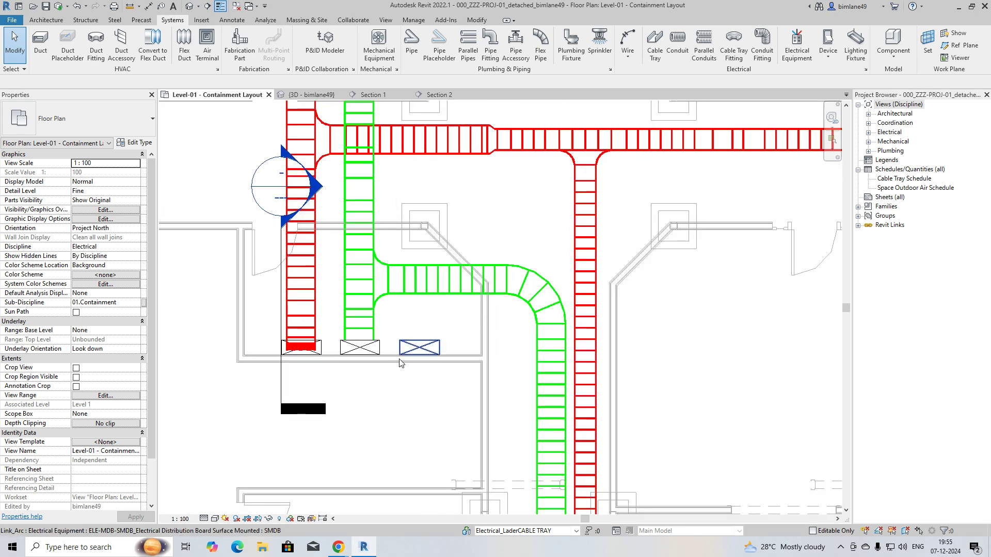
Move the Section 2 cut line right onto the LV-2 tray and open the Section 2 view
left_click(282, 384)
left_click_drag(281, 372, 338, 363)
right_click(339, 363)
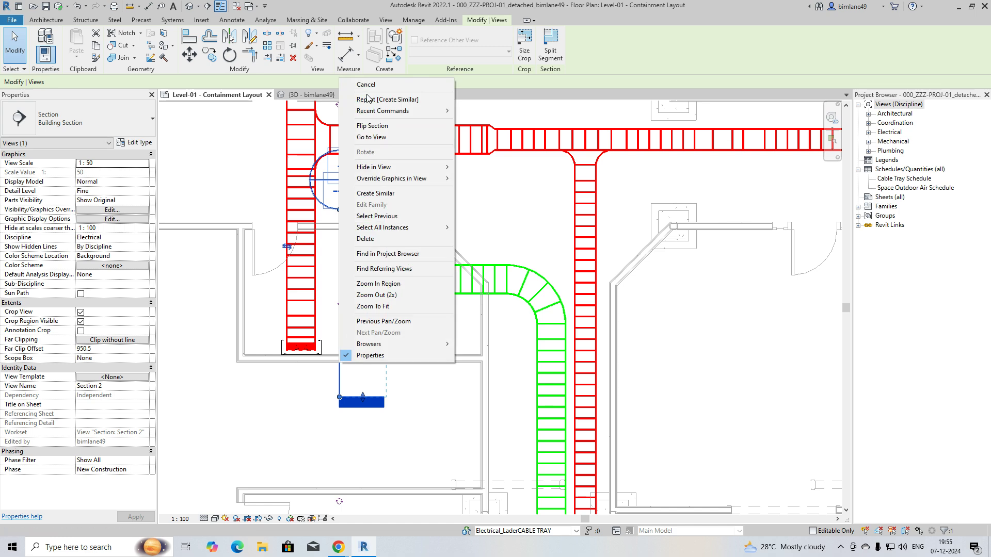
left_click(372, 137)
Extend the LV-2 tray's right end to a length of 720
left_click(487, 258)
scroll(486, 257, "up", 4)
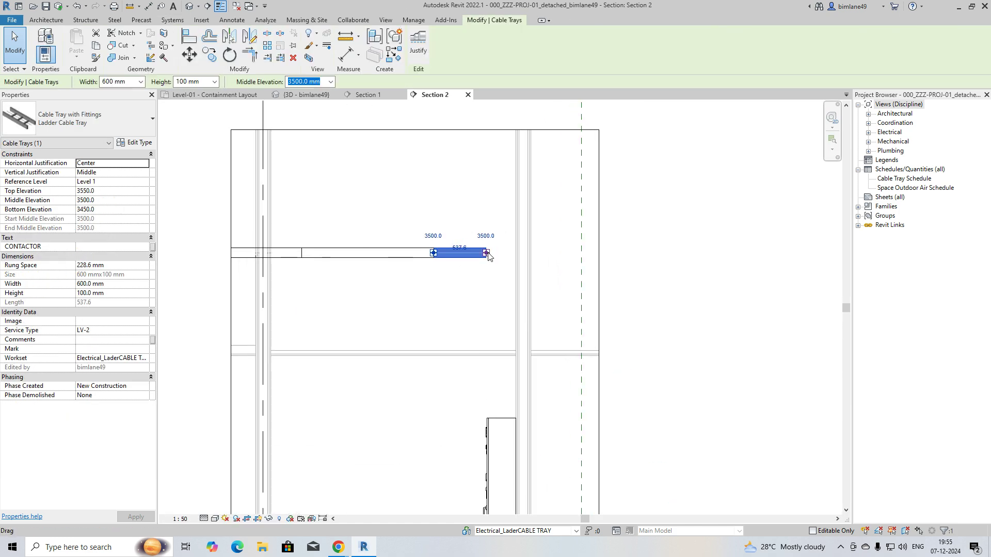
left_click_drag(487, 254, 505, 256)
Attempt a matching vertical tray drop to the panel, discard the failed placement, and select the tee fitting
right_click(504, 257)
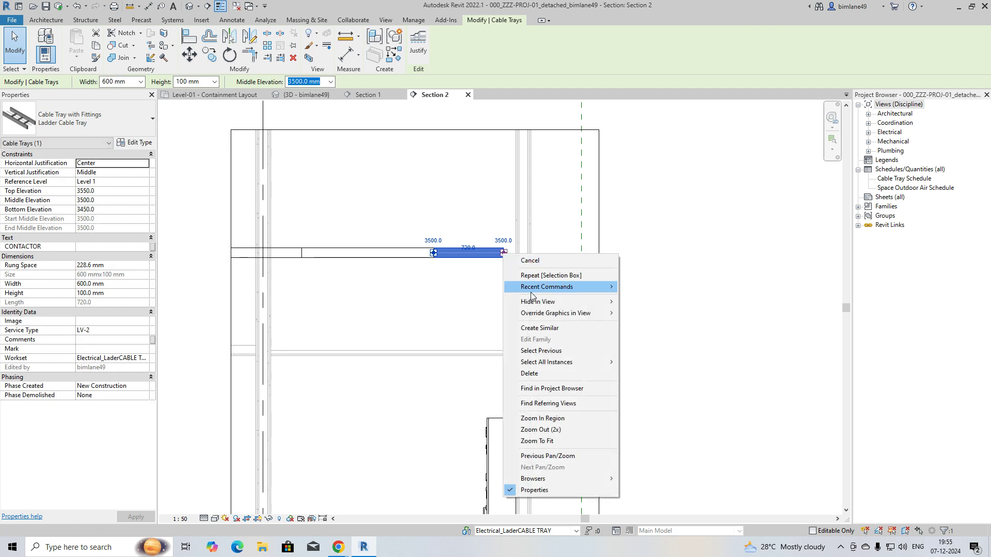
left_click(535, 333)
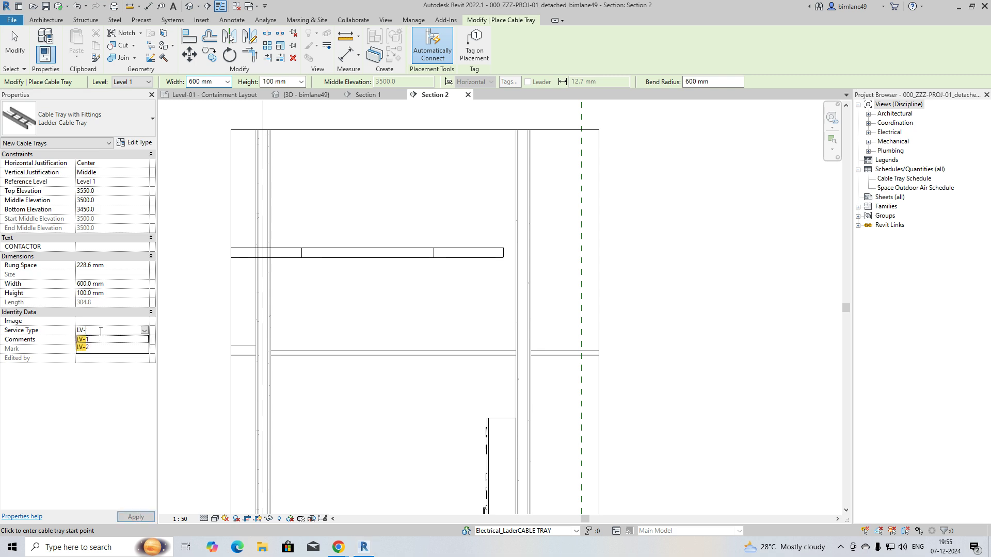
left_click(505, 252)
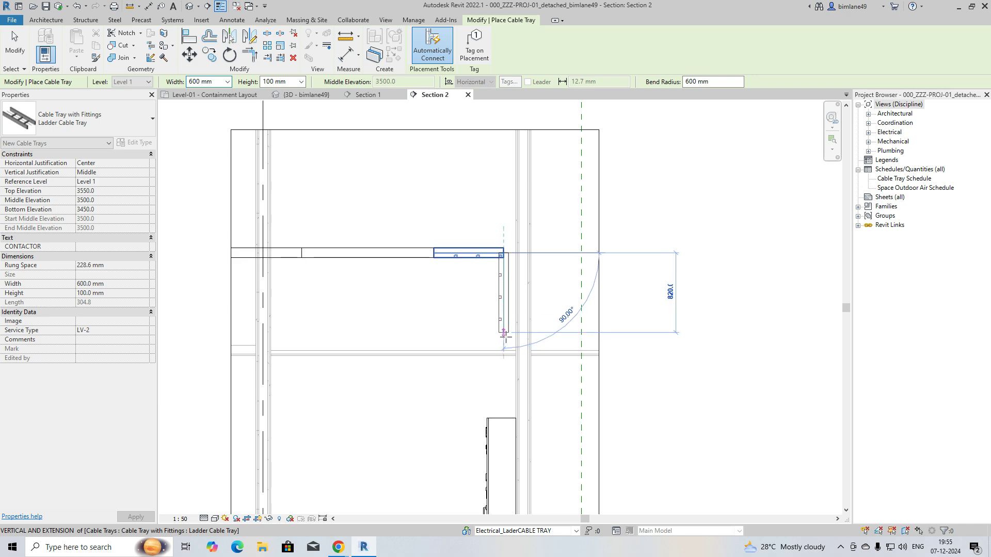
left_click(504, 417)
key("Escape")
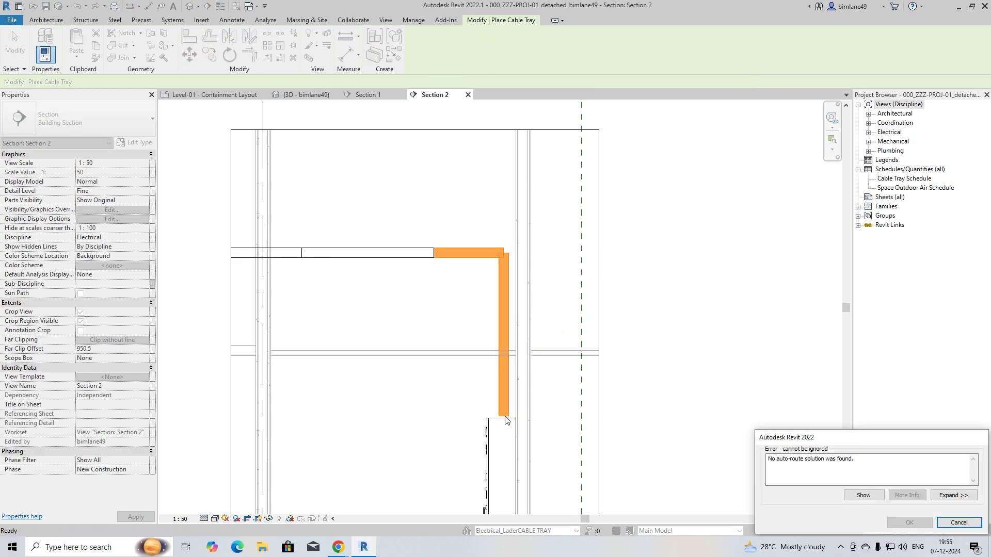
key("ctrl+z")
left_click_drag(296, 232, 442, 305)
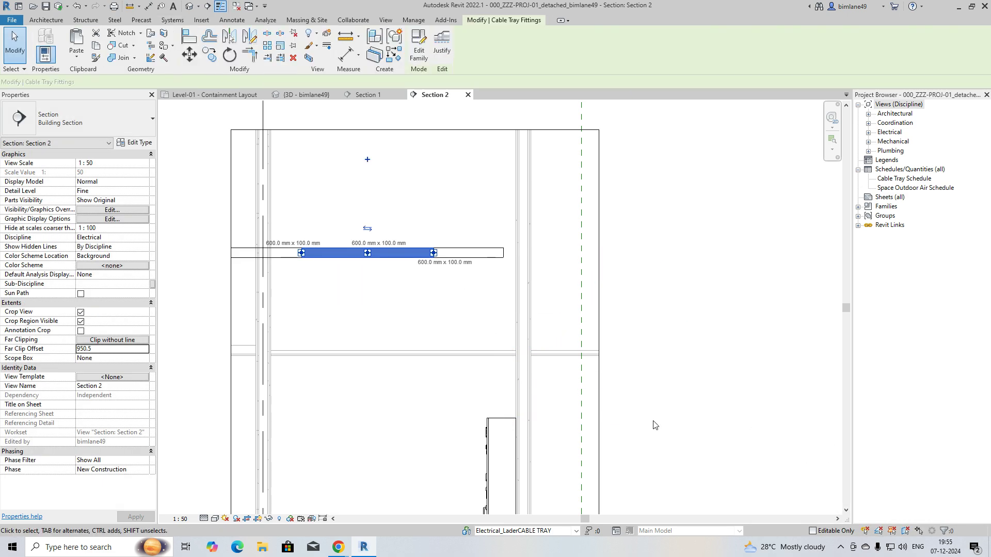
Nudge the tee left and draw a vertical LV-2 tray from the run's end onto the SMDB top
key("Left")
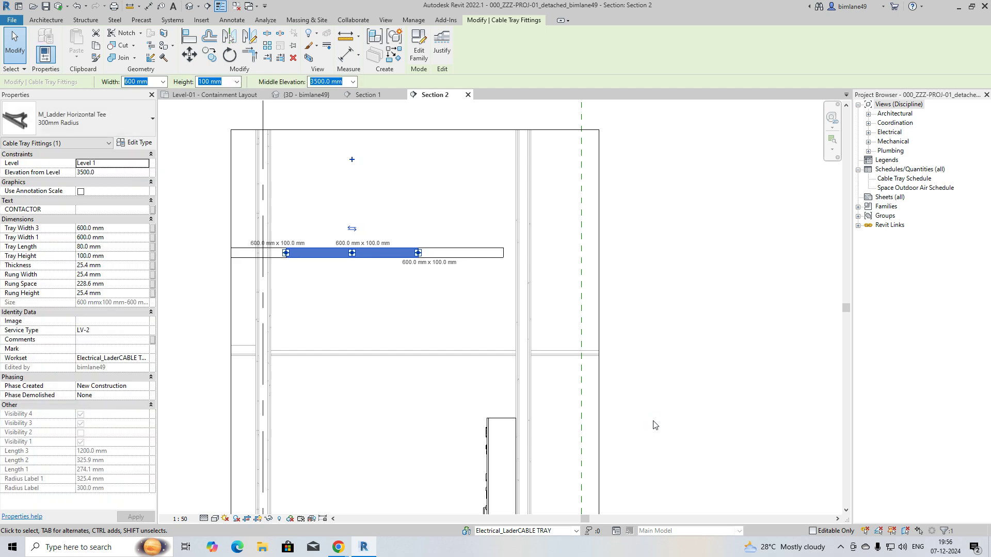
left_click(503, 256)
right_click(503, 255)
left_click(532, 306)
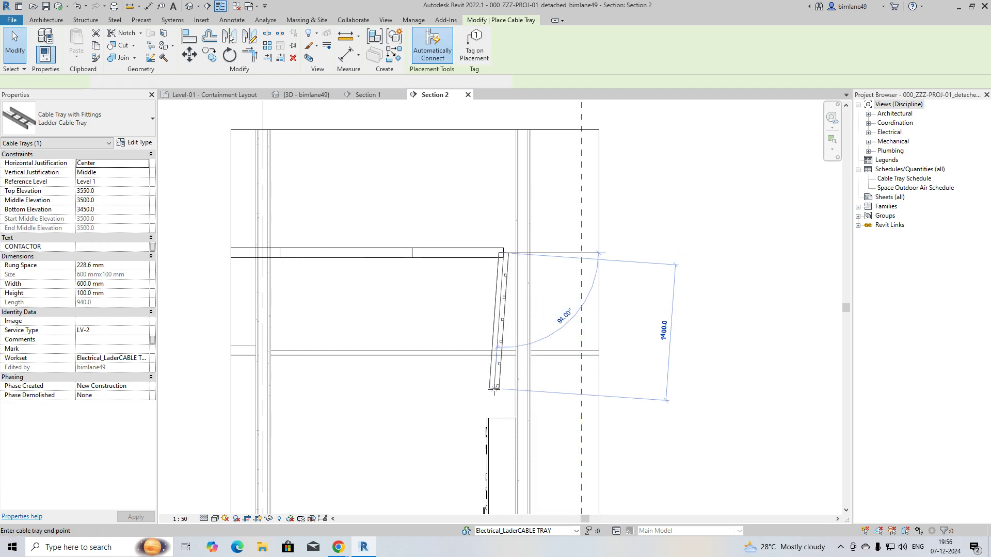
left_click(504, 419)
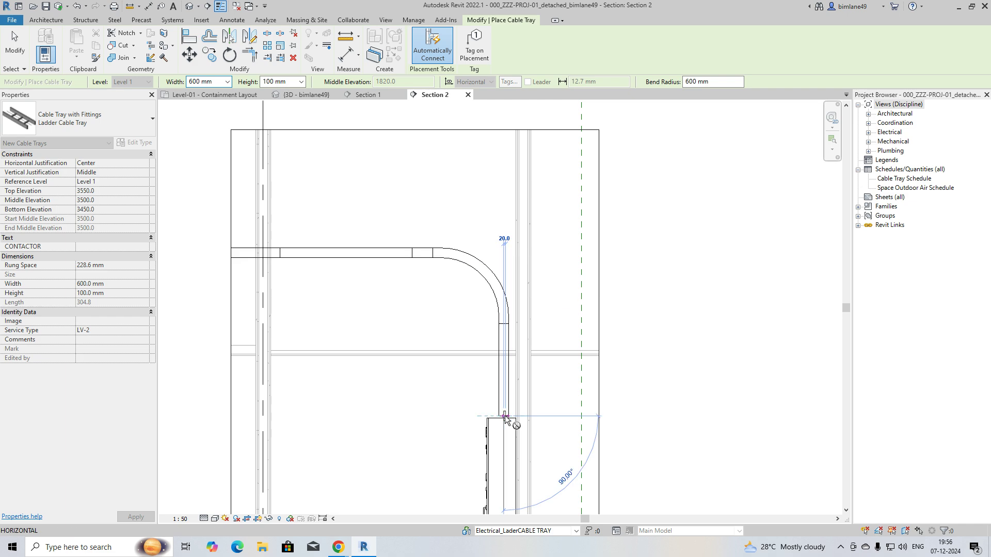
key("Escape")
key("Escape")
Set the outside bend radius to 450, select all LV-2 trays and fittings, and switch to 3D
left_click(489, 286)
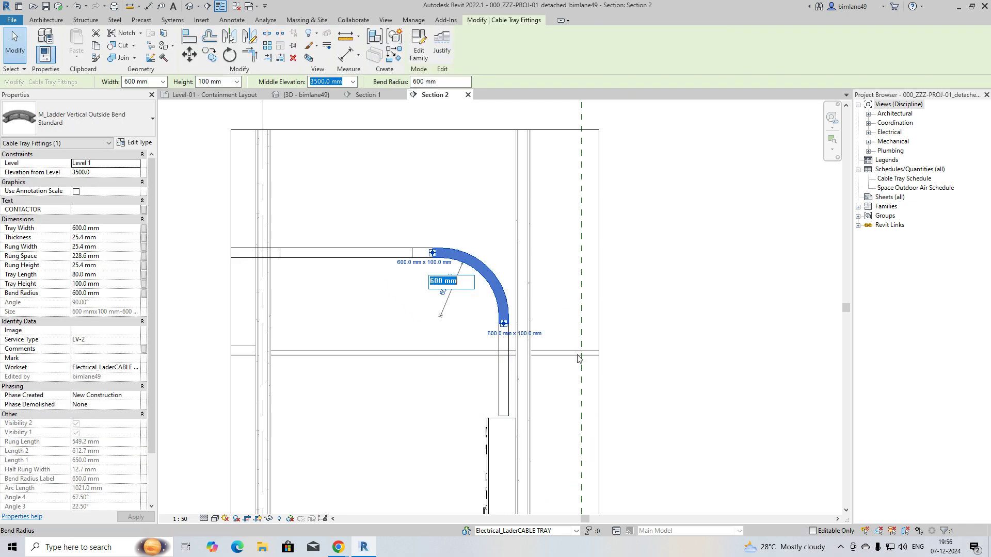
key("Return")
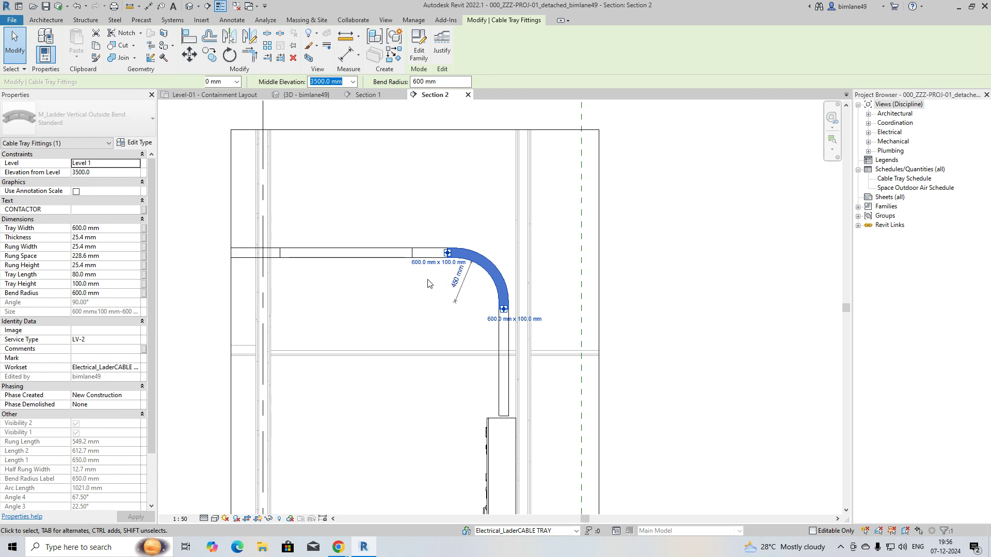
left_click(340, 211)
left_click_drag(340, 210, 546, 476)
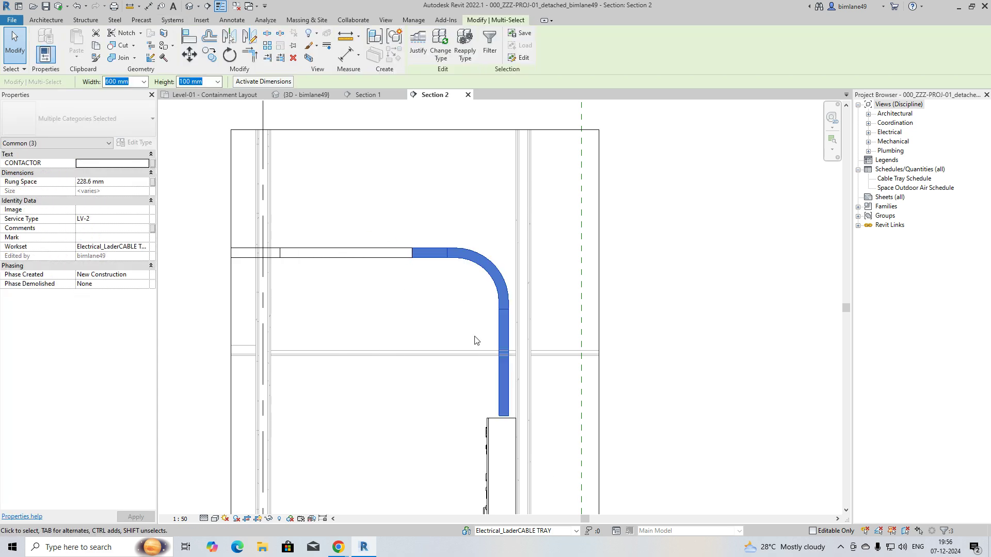
left_click(307, 95)
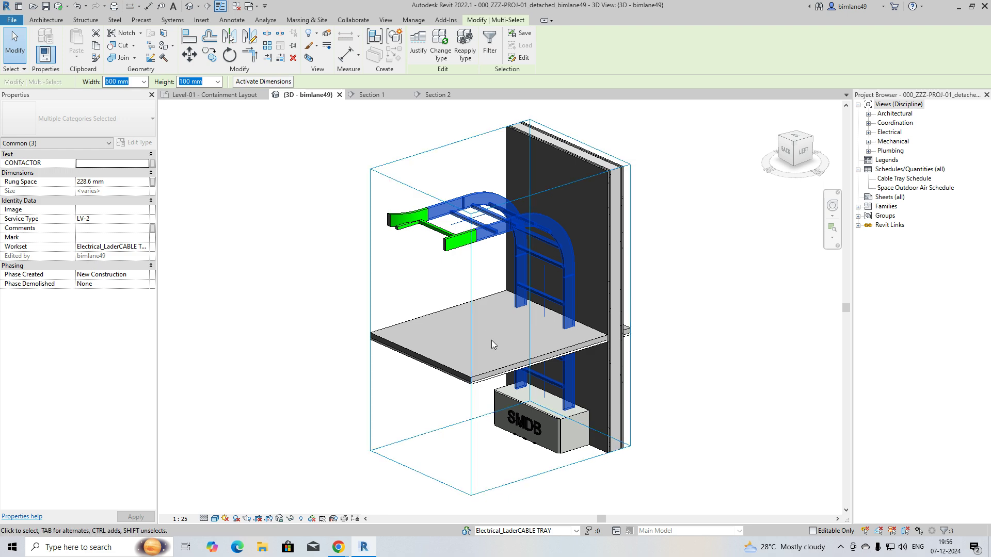
Drag the section box's right and bottom faces outward to show the red tray and both SMDB panels to the floor
key("Escape")
left_click(509, 363)
scroll(516, 358, "down", 1)
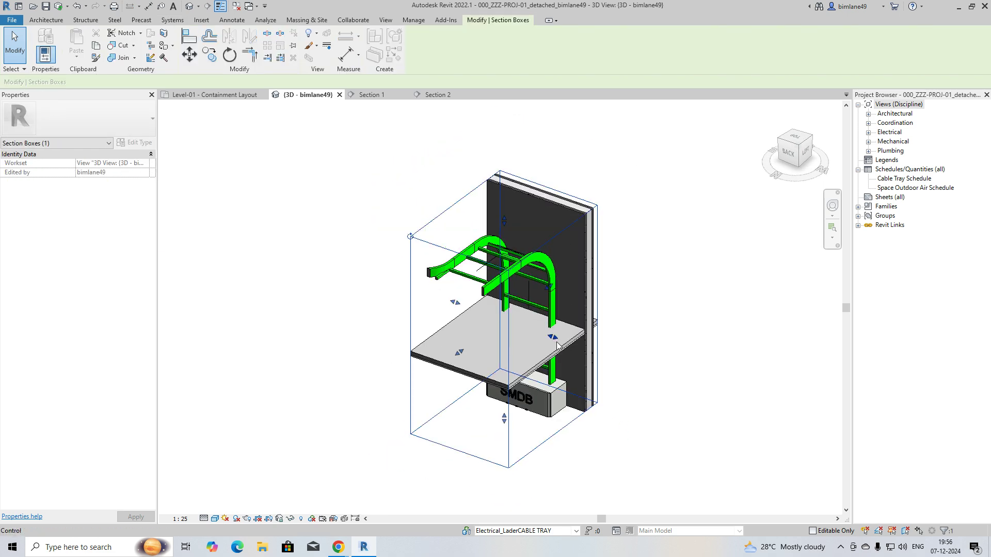
left_click_drag(552, 337, 757, 447)
middle_click_drag(598, 441, 613, 259, "shift")
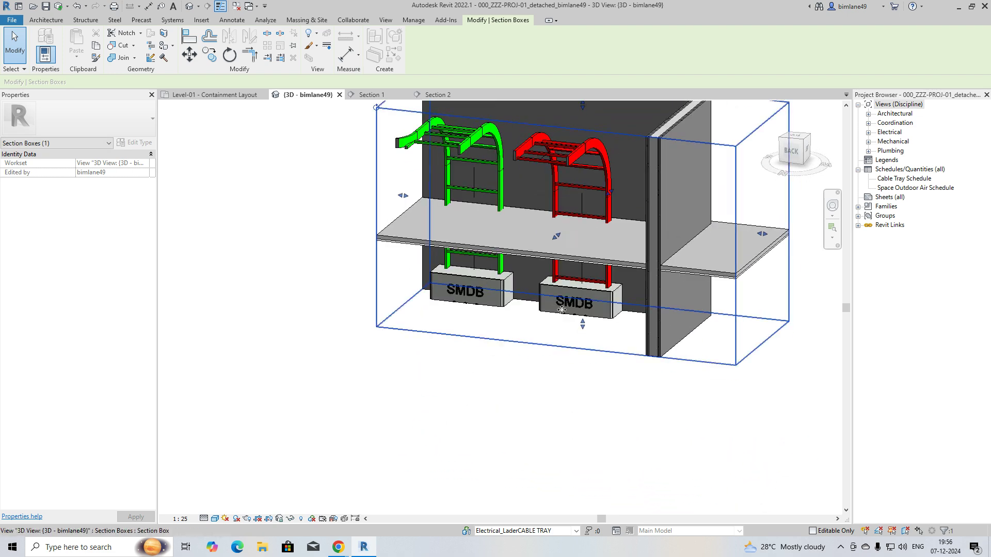
left_click_drag(582, 326, 589, 491)
scroll(501, 412, "down", 2)
middle_click_drag(502, 413, 593, 446, "shift")
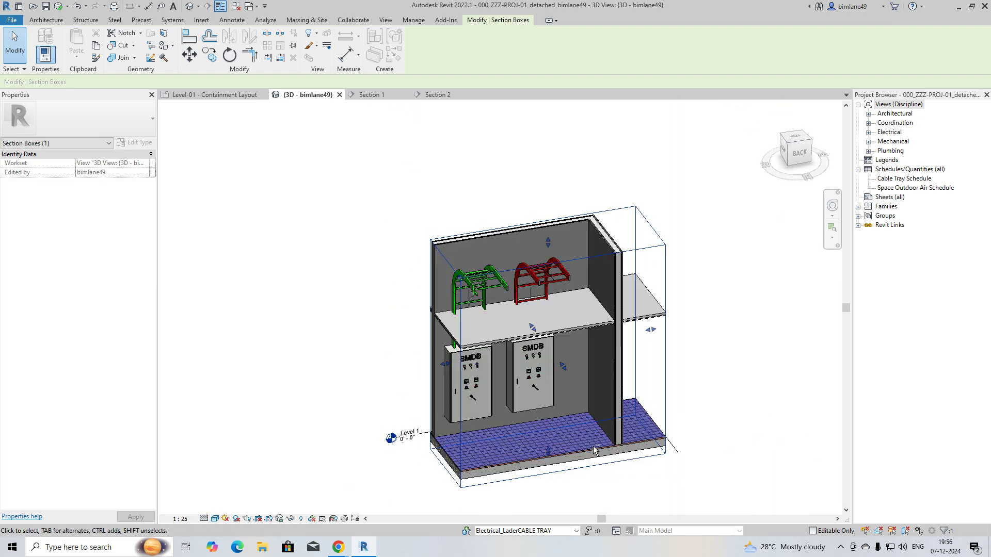
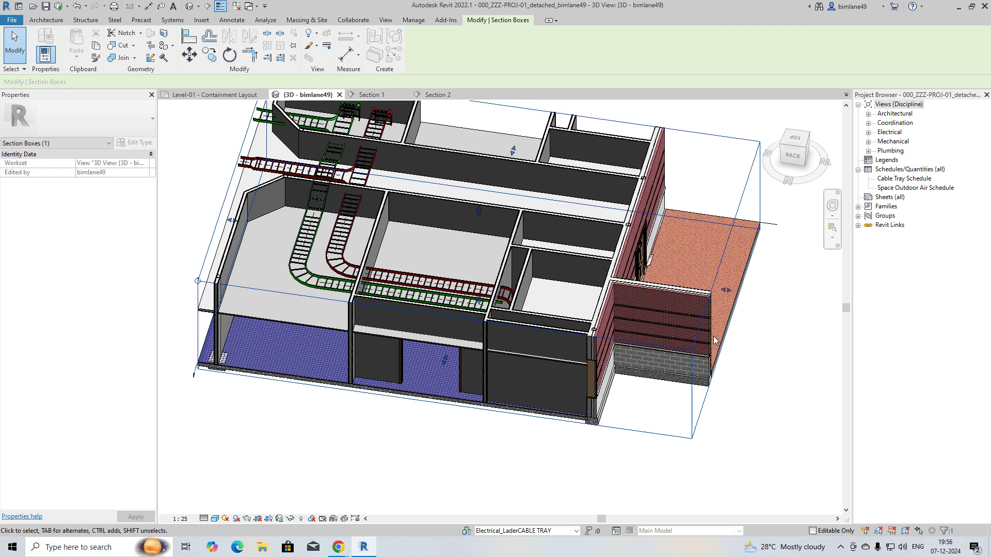
Orbit the section-boxed 3D trays, re-cut the section box, and check the LV-2 run from above
middle_click_drag(557, 358, 452, 376, "shift")
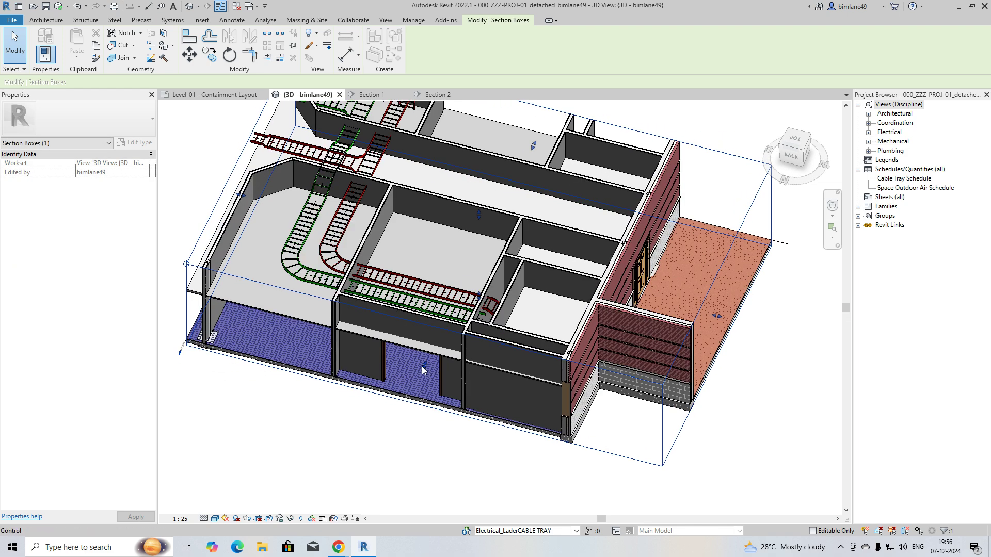
left_click_drag(423, 368, 431, 351)
middle_click_drag(504, 372, 614, 401, "shift")
scroll(279, 308, "up", 2)
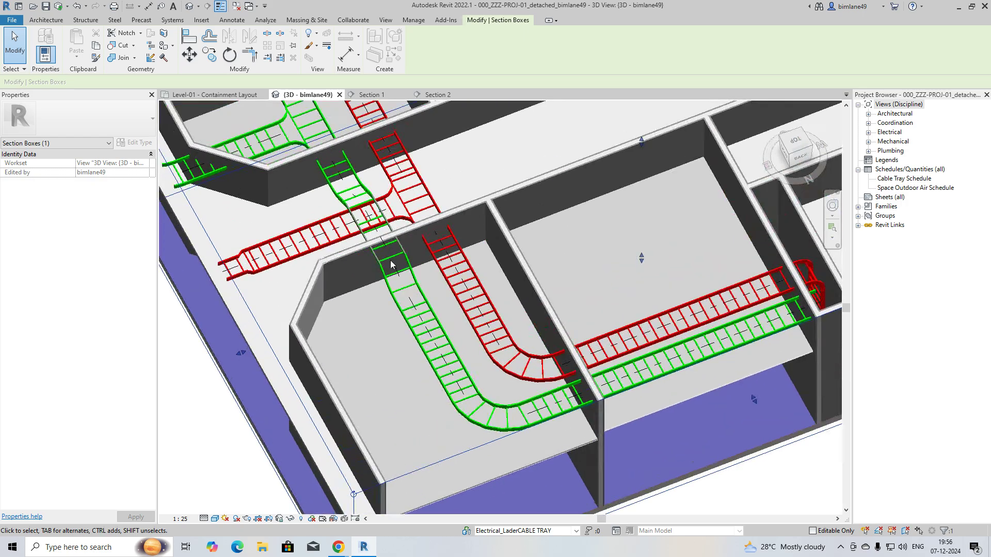
middle_click_drag(394, 265, 361, 289, "shift")
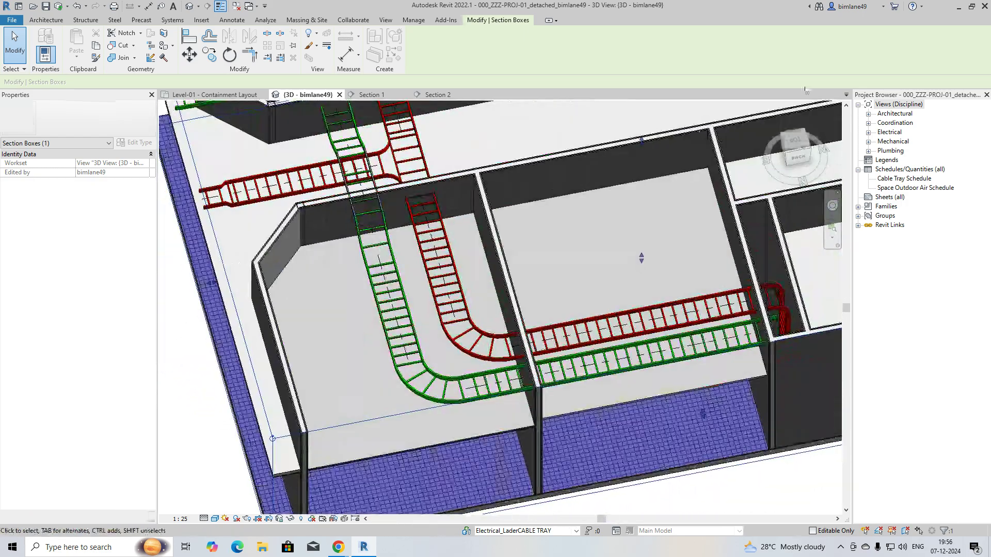
left_click(800, 142)
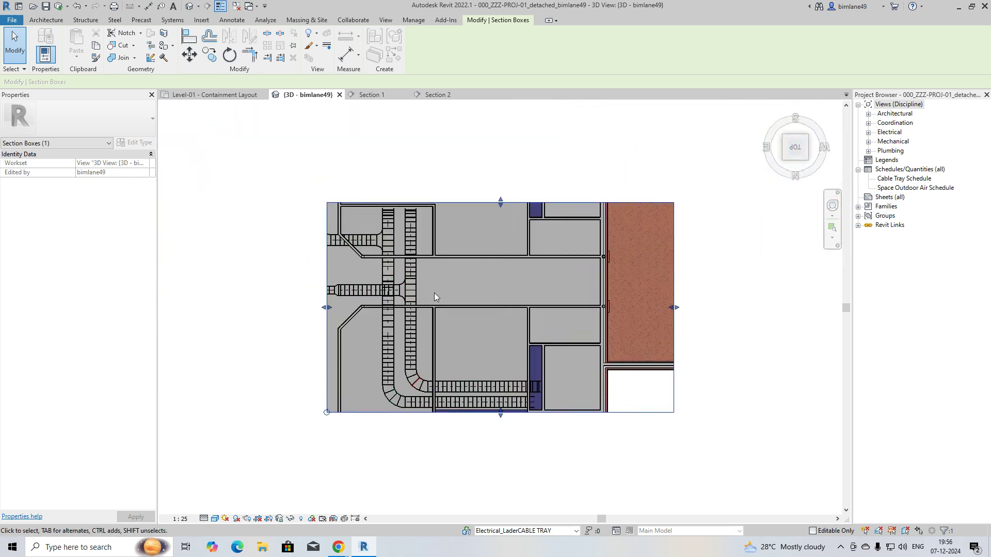
left_click(393, 330)
scroll(400, 334, "up", 2)
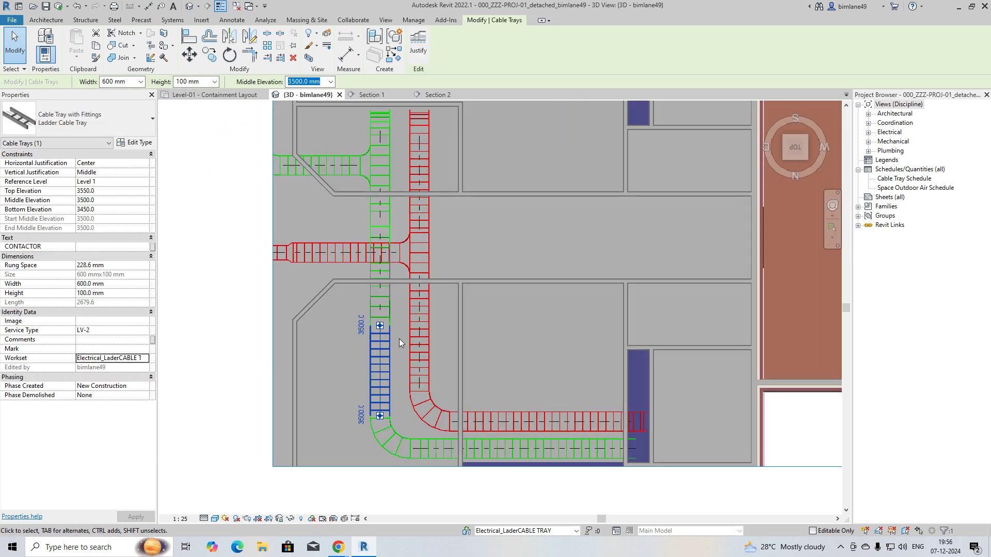
key("Escape")
scroll(394, 327, "down", 3)
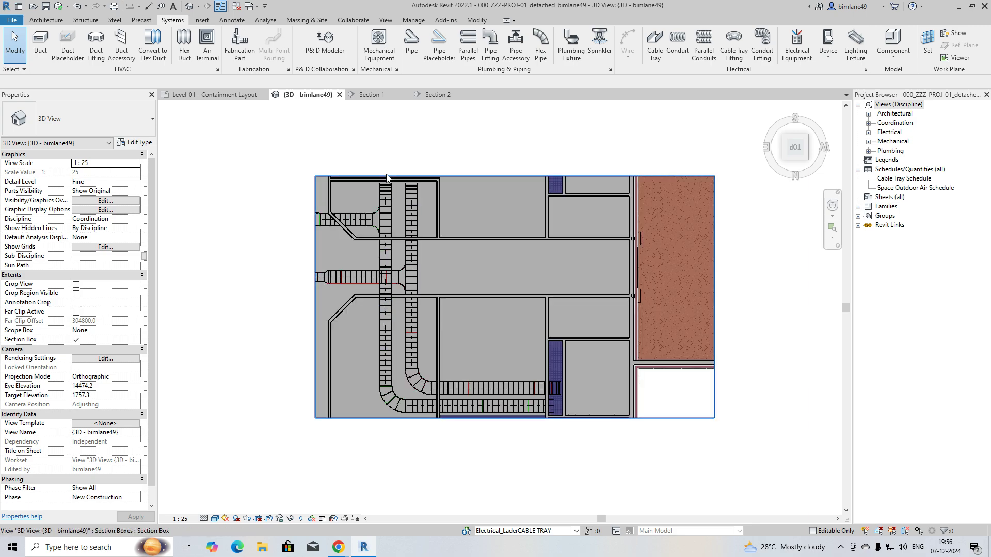
middle_click_drag(485, 384, 611, 181, "shift")
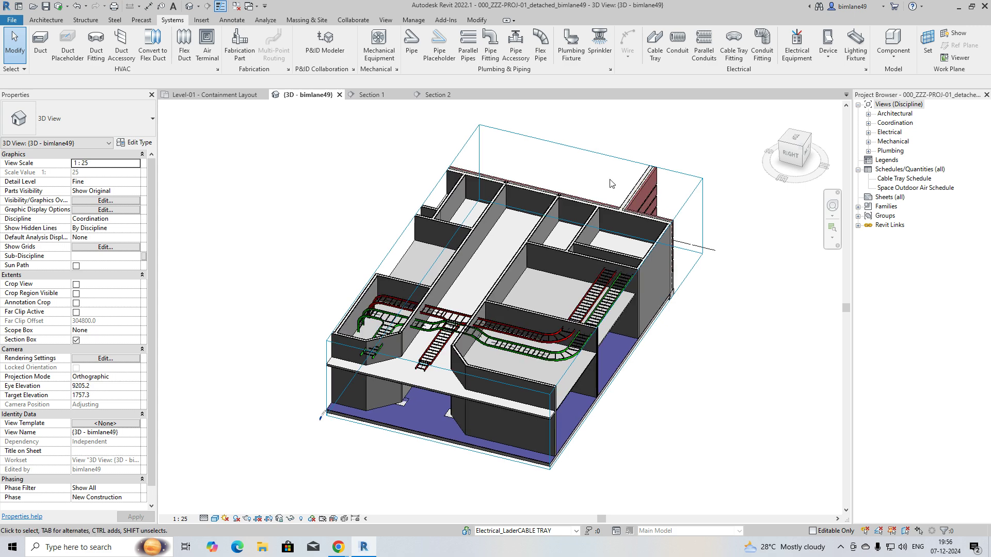
Bring up the Level-01 - Containment Layout plan, framed on the Section 1 marker
left_click(228, 98)
middle_click_drag(420, 334, 646, 404)
scroll(646, 404, "down", 2)
scroll(450, 256, "down", 1)
middle_click_drag(449, 255, 515, 375)
scroll(463, 245, "up", 1)
scroll(457, 288, "up", 2)
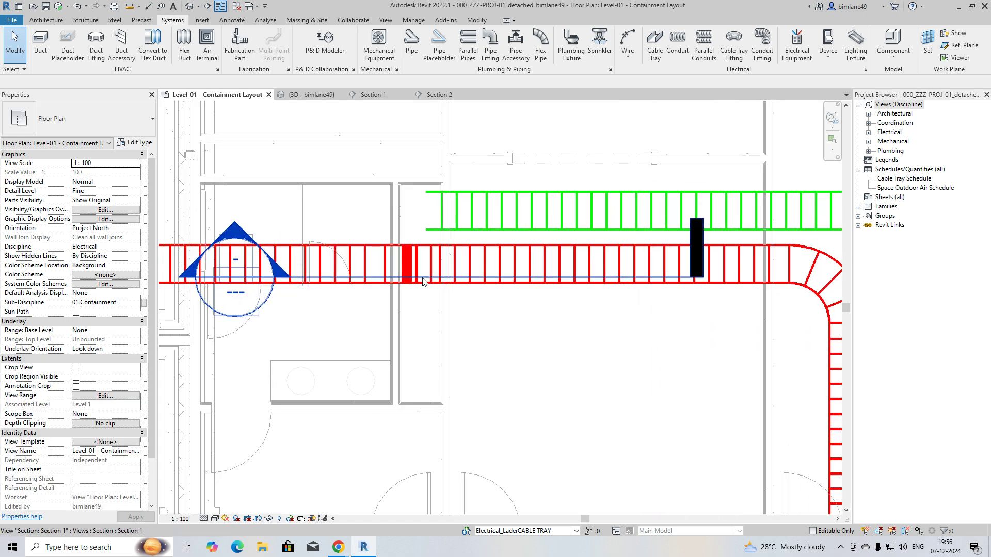
Open Section 1 and extend the LV-2 tray downward below Level 1
left_click(580, 279)
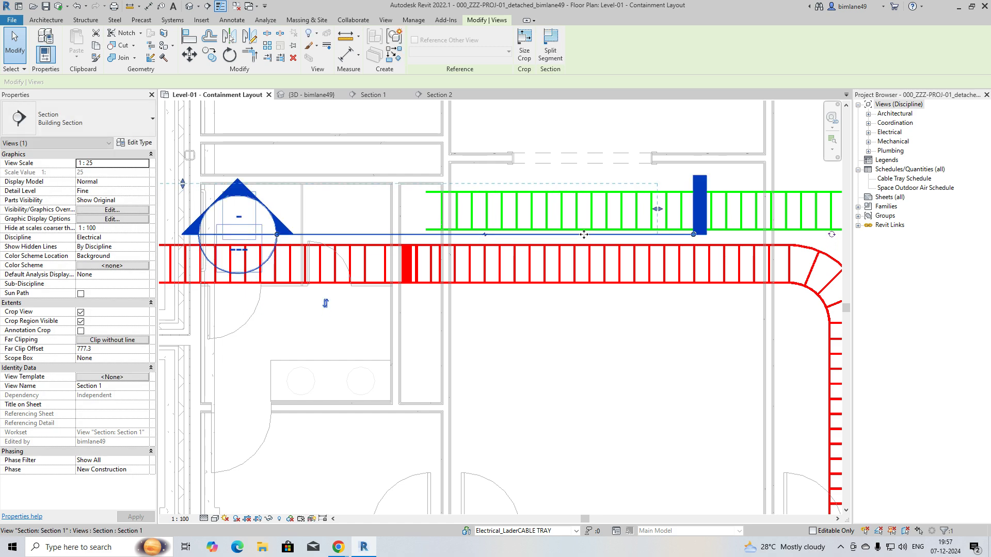
right_click(584, 235)
left_click(622, 288)
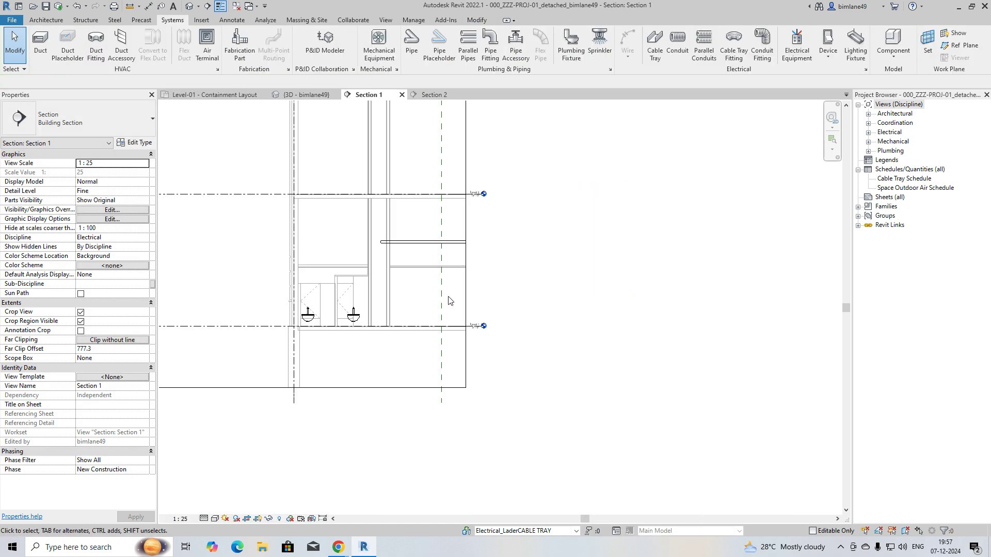
scroll(448, 301, "up", 2)
left_click(383, 241)
right_click(380, 242)
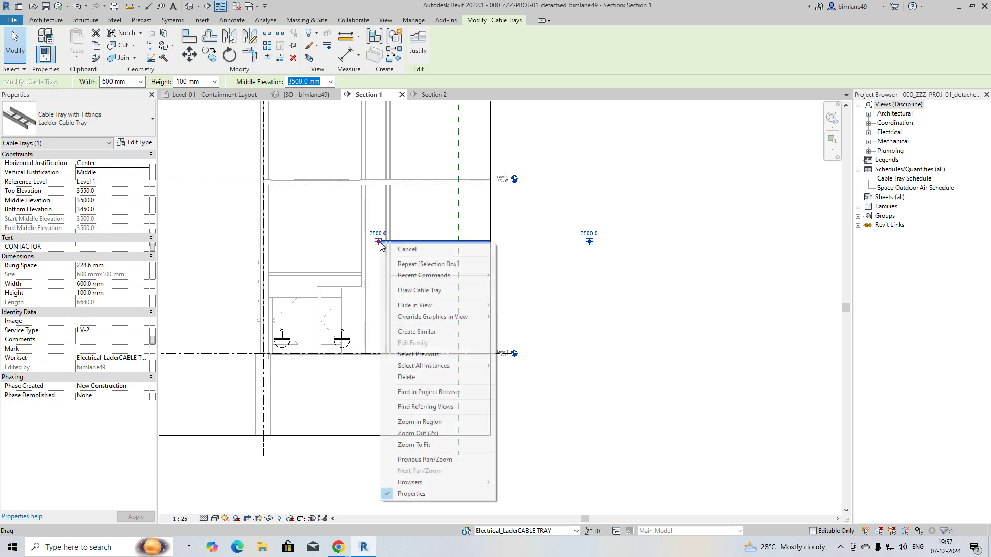
left_click(414, 291)
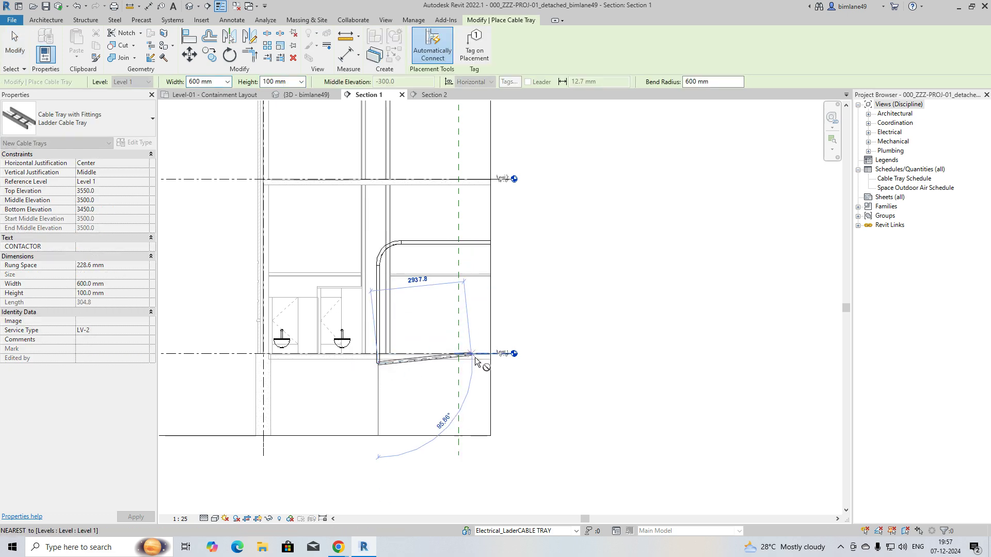
key("Escape")
key("Escape")
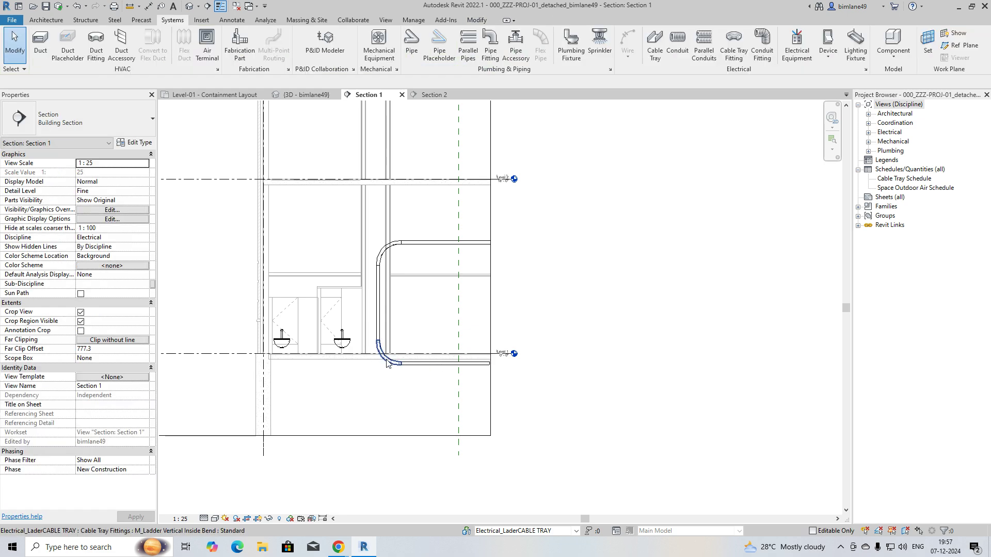
Check the two 300 mm bends, the vertical drop and the lower run beneath the slab
left_click(386, 358)
left_click(379, 257, "ctrl")
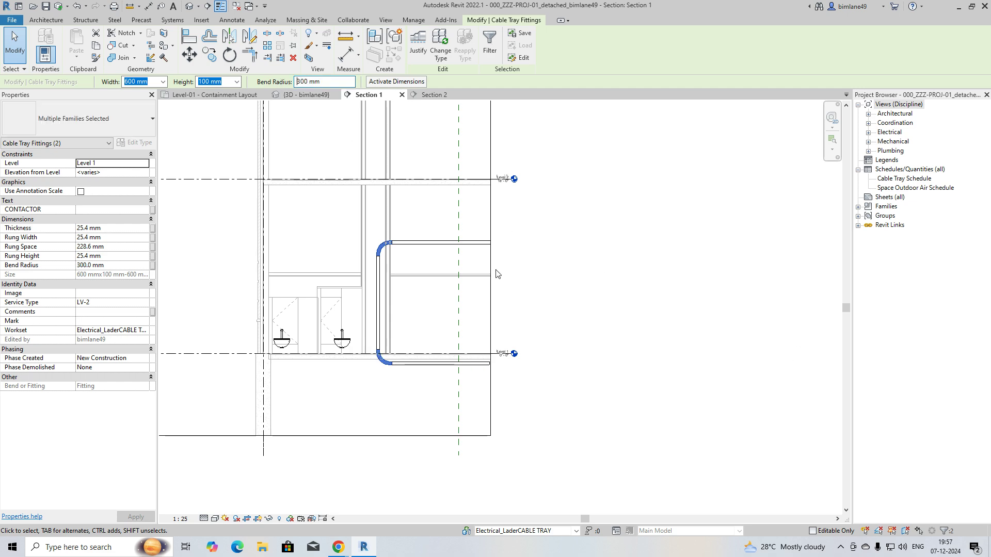
left_click(413, 279)
left_click(382, 313)
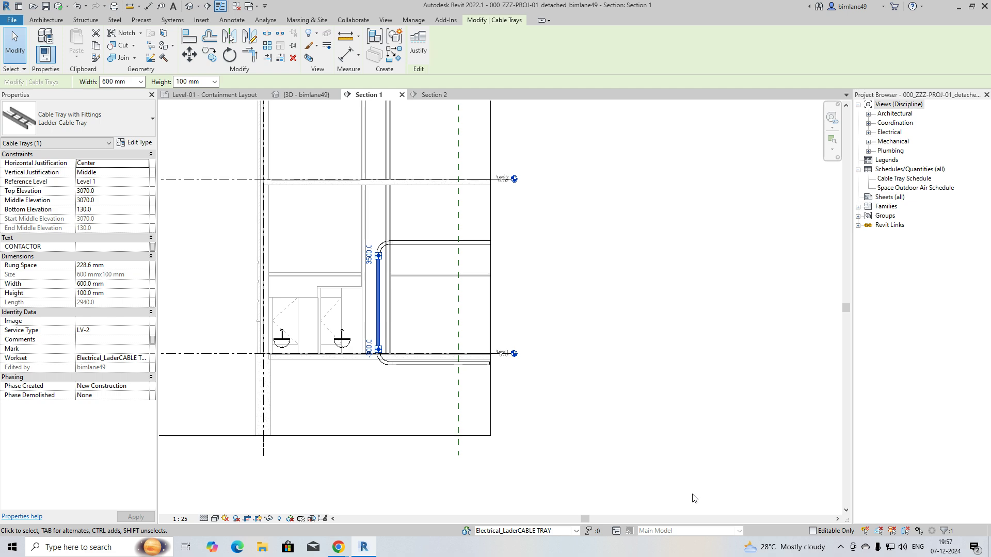
left_click(693, 498)
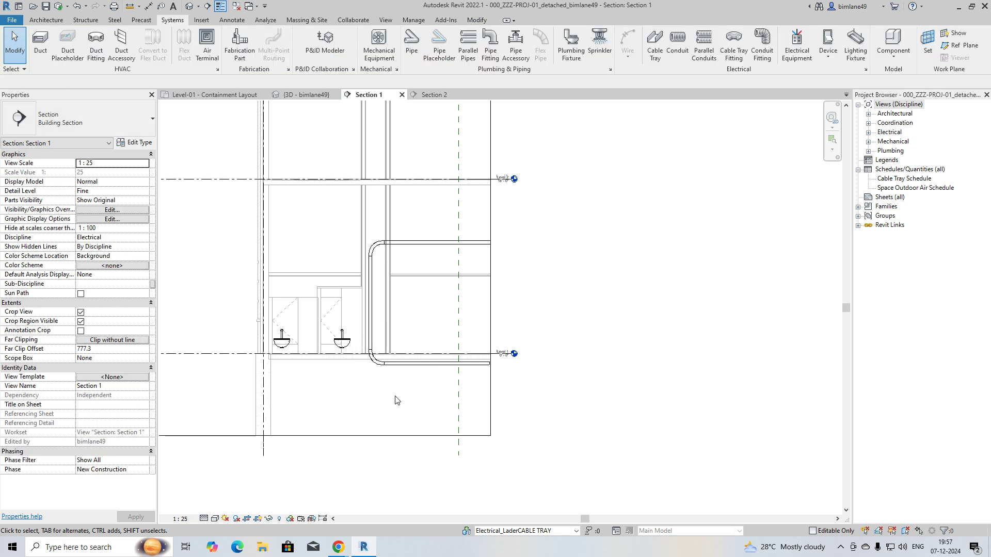
left_click(420, 360)
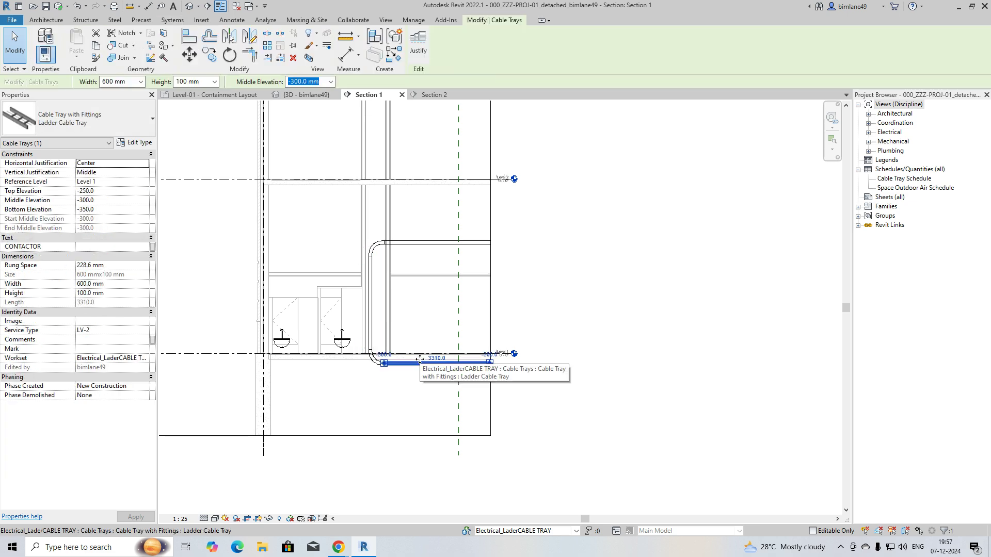
Copy the LV-1 tray's -560.0 mm middle elevation and paste it onto the LV-2 tray in Section 1
left_click(587, 382)
left_click(212, 94)
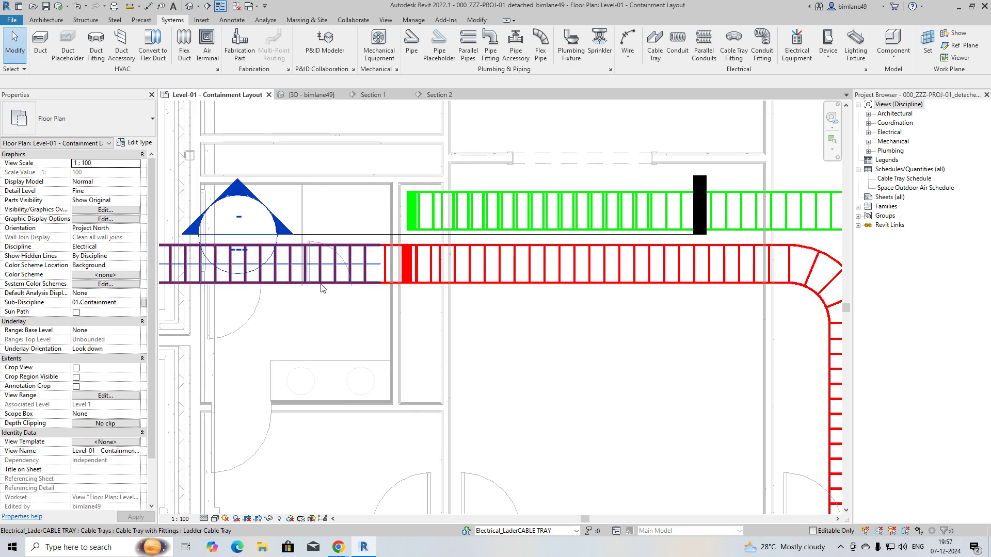
left_click(321, 283)
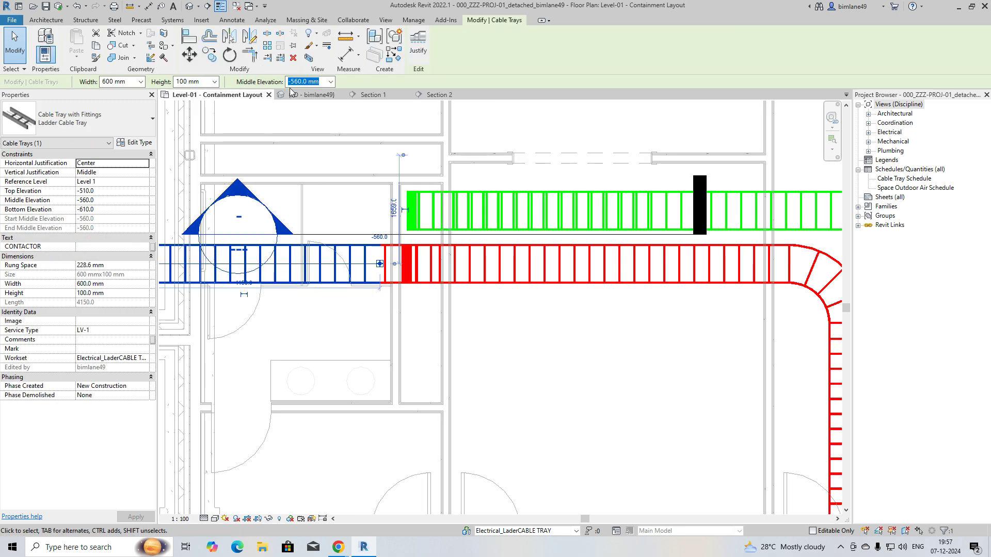
right_click(296, 85)
left_click(364, 116)
left_click(434, 95)
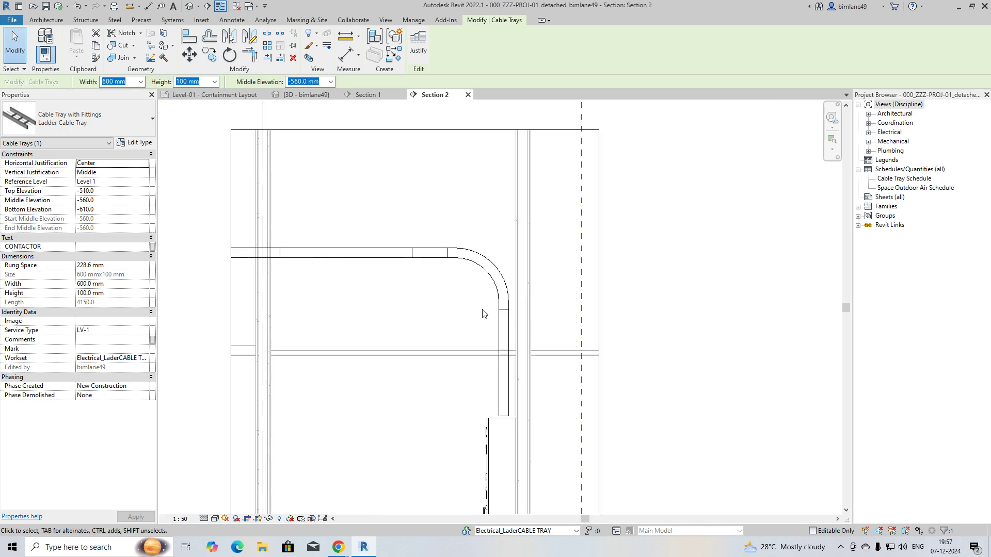
left_click(368, 95)
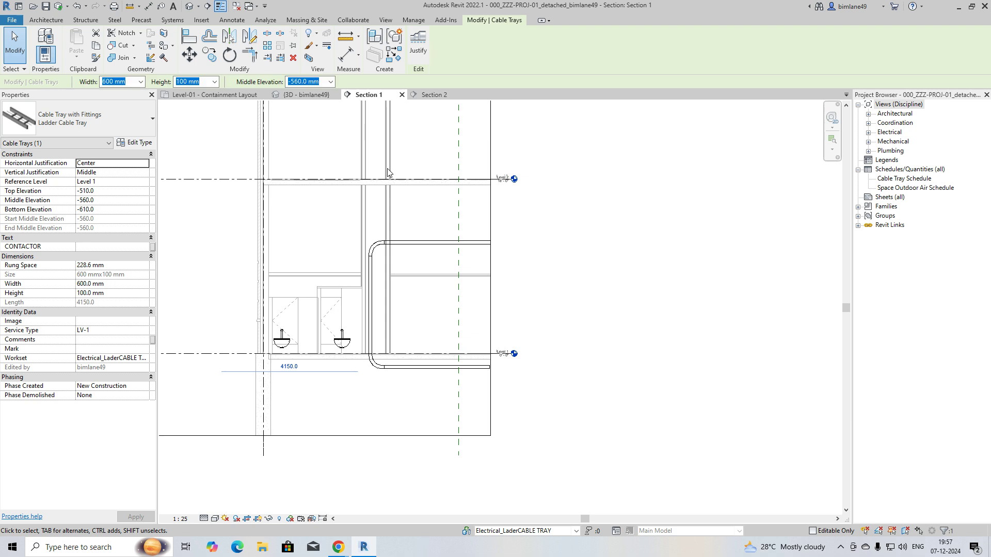
right_click(301, 83)
left_click(318, 126)
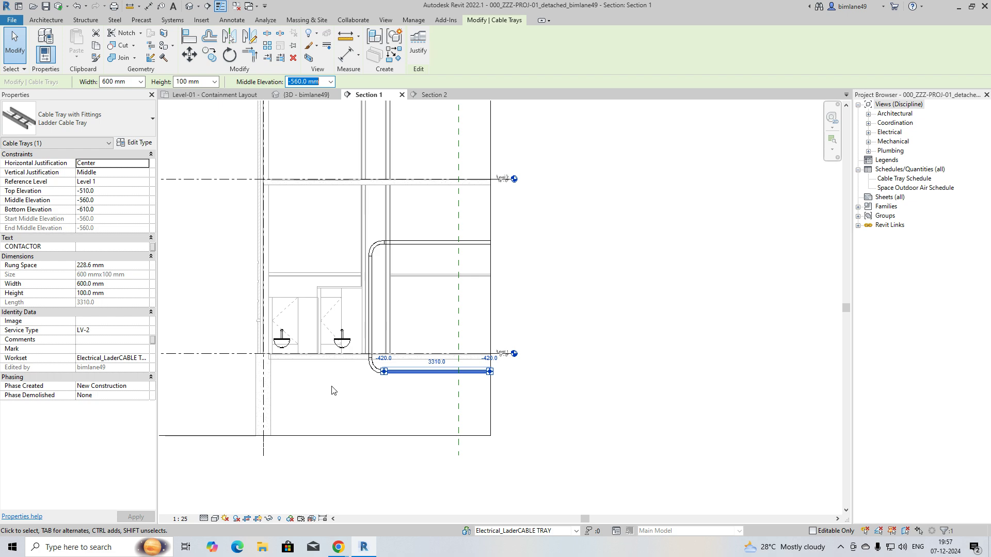
In the Level-01 plan, window-select the trays around the Section 1 marker
left_click(225, 98)
scroll(417, 265, "down", 6)
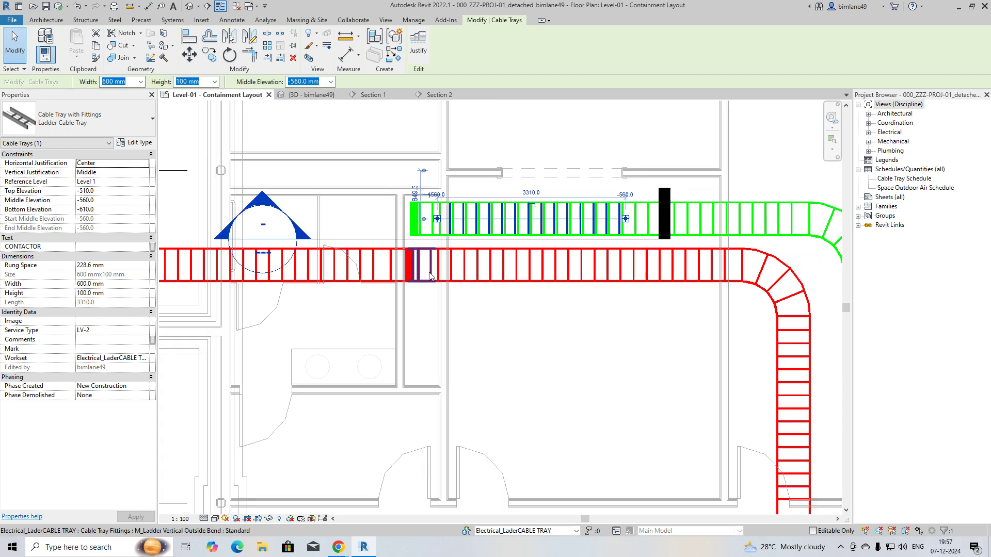
middle_click_drag(404, 301, 383, 297)
left_click(382, 295)
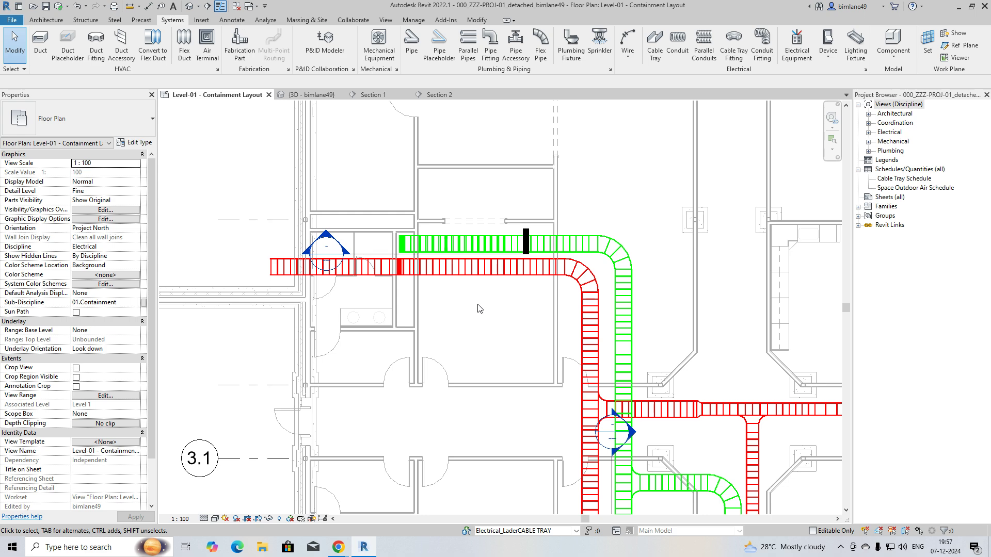
middle_click_drag(486, 311, 482, 310)
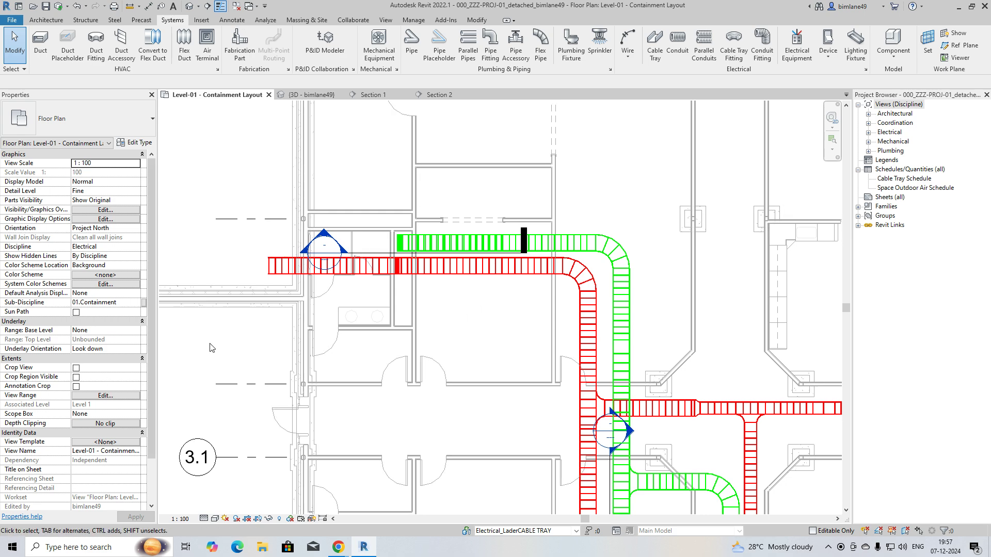
left_click(362, 273)
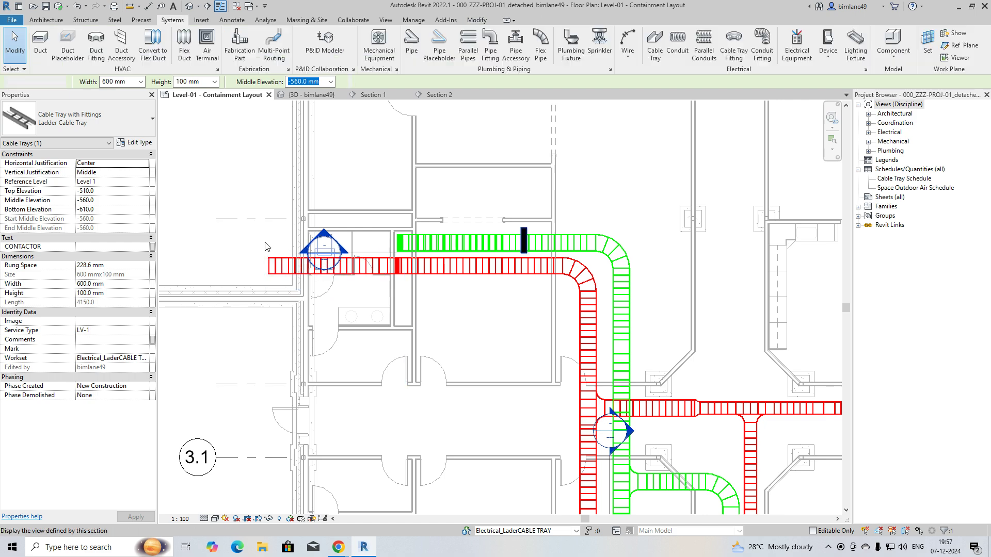
left_click_drag(240, 202, 433, 298)
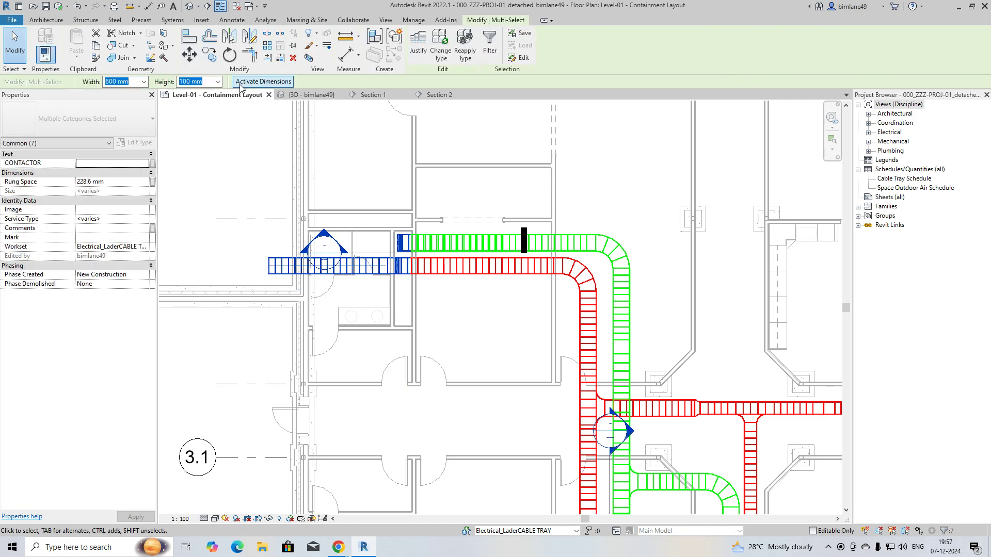
key("Escape")
left_click_drag(244, 168, 427, 312)
View the selected trays in a section-boxed 3D view, widen the box left, inspect the green bend, then return to the plan
left_click(309, 58)
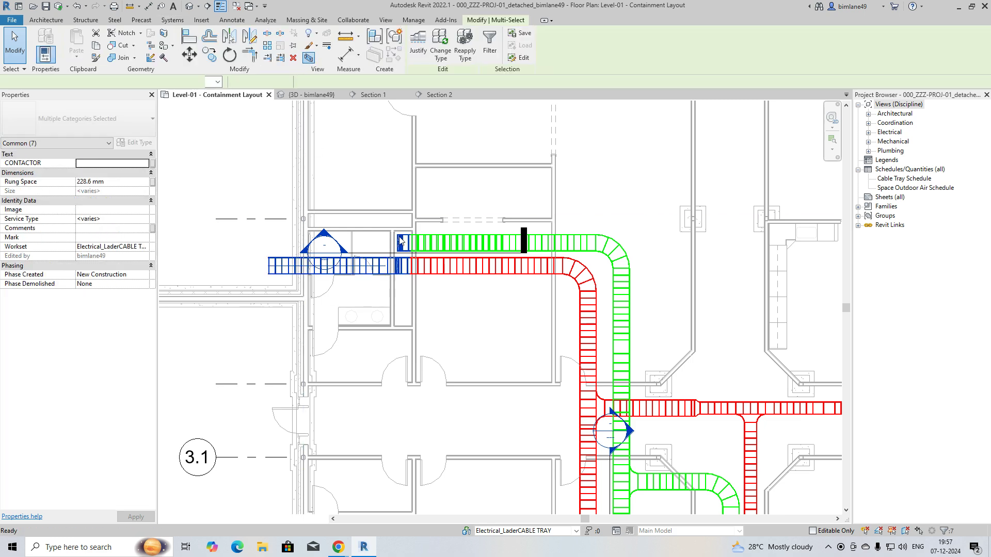
middle_click_drag(506, 404, 379, 359, "shift")
left_click(379, 359)
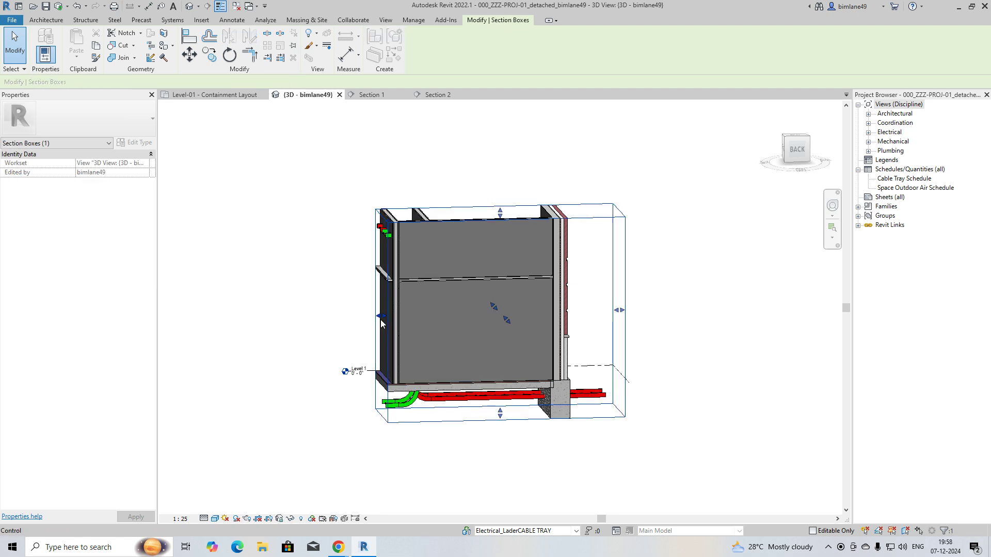
left_click_drag(382, 318, 241, 319)
middle_click_drag(460, 446, 388, 366)
scroll(360, 350, "up", 2)
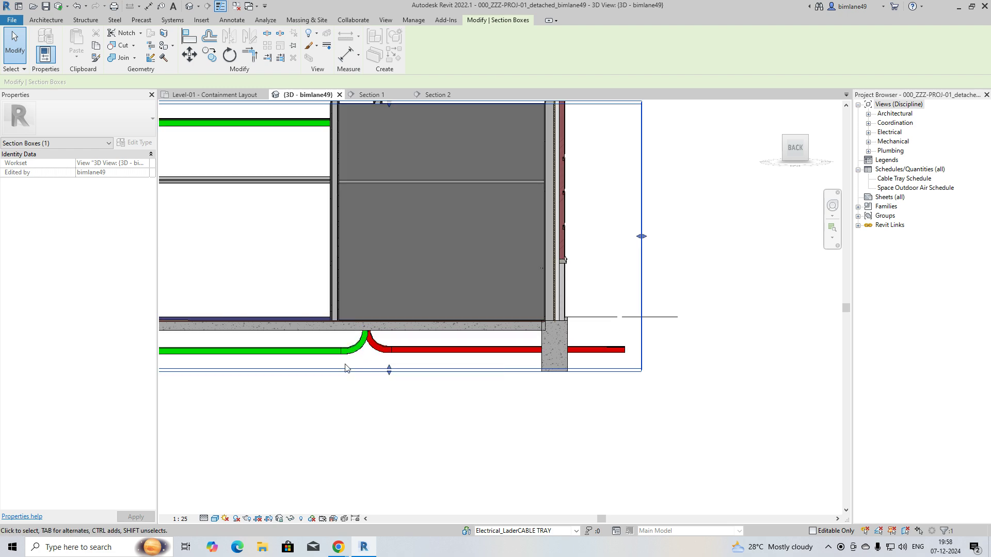
left_click(225, 95)
key("Escape")
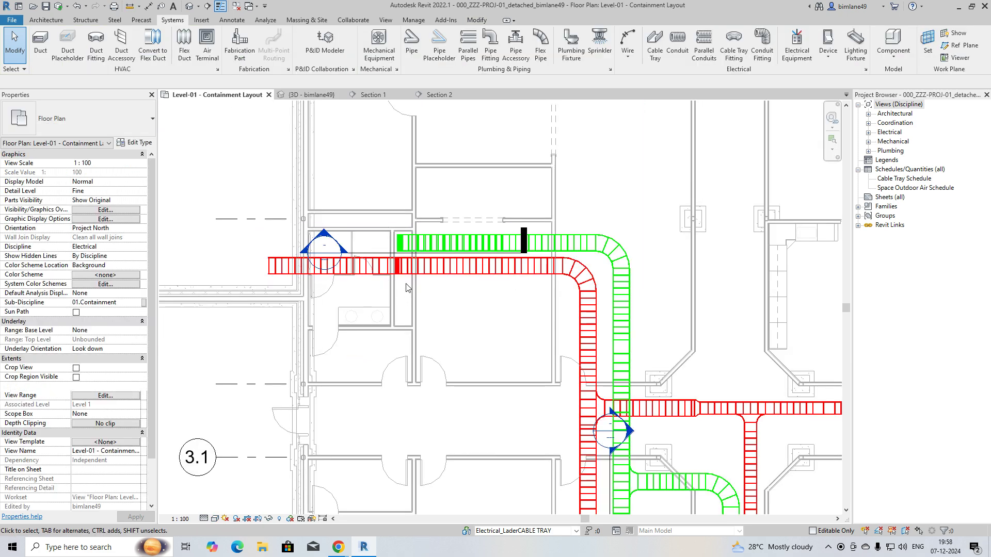
scroll(387, 258, "up", 2)
Flip Section 1, move its cut line over the trays, and open the section view
left_click(387, 253)
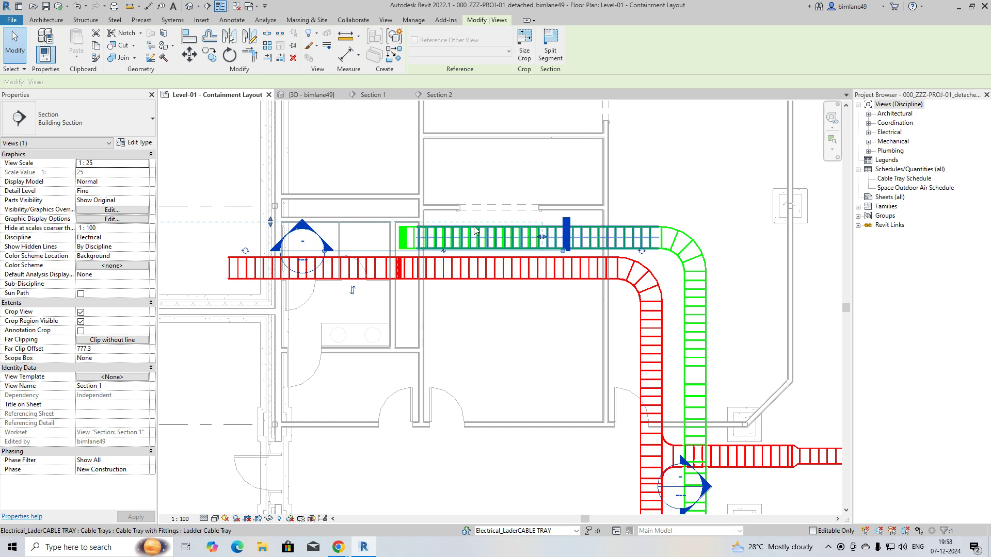
left_click(353, 291)
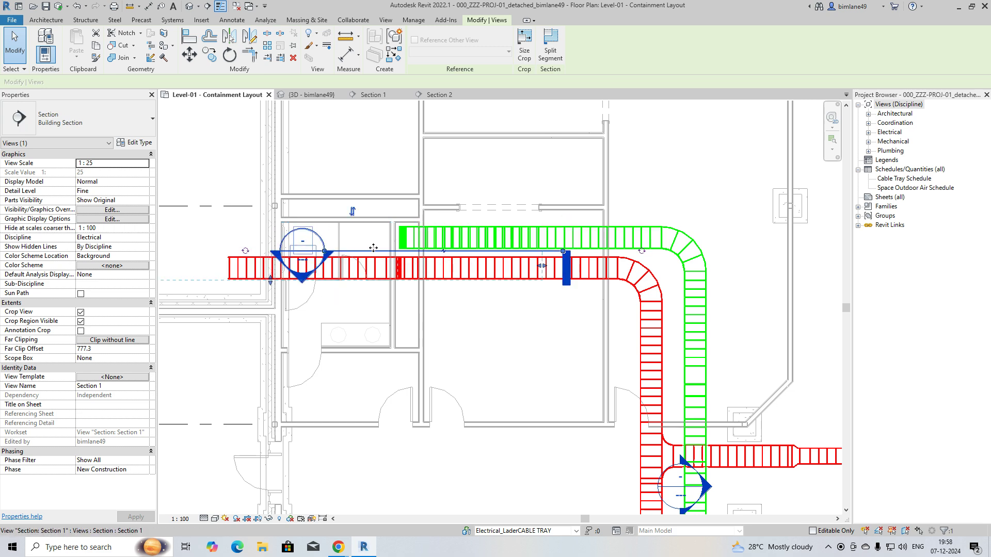
left_click_drag(372, 252, 372, 222)
right_click(367, 217)
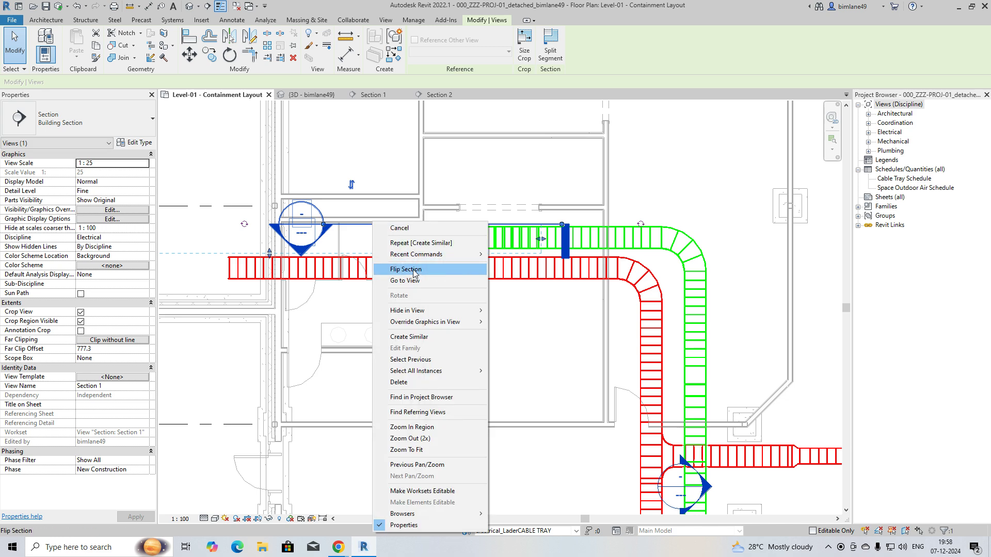
left_click(411, 275)
scroll(419, 279, "down", 4)
middle_click_drag(401, 327, 525, 322)
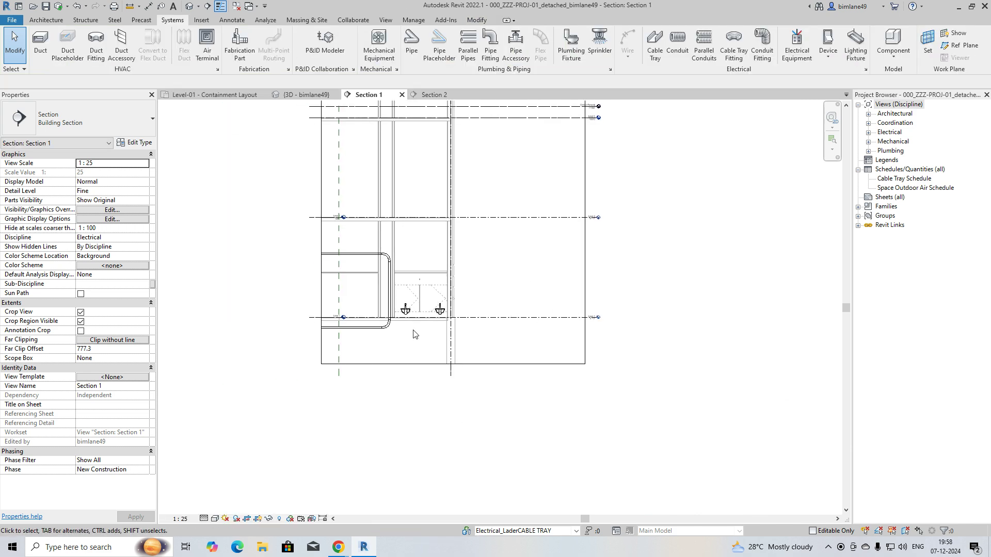
scroll(394, 330, "up", 5)
Delete the bend and horizontal tray below the slab, leaving the vertical LV-2 drop selected
left_click(374, 325)
key("Delete")
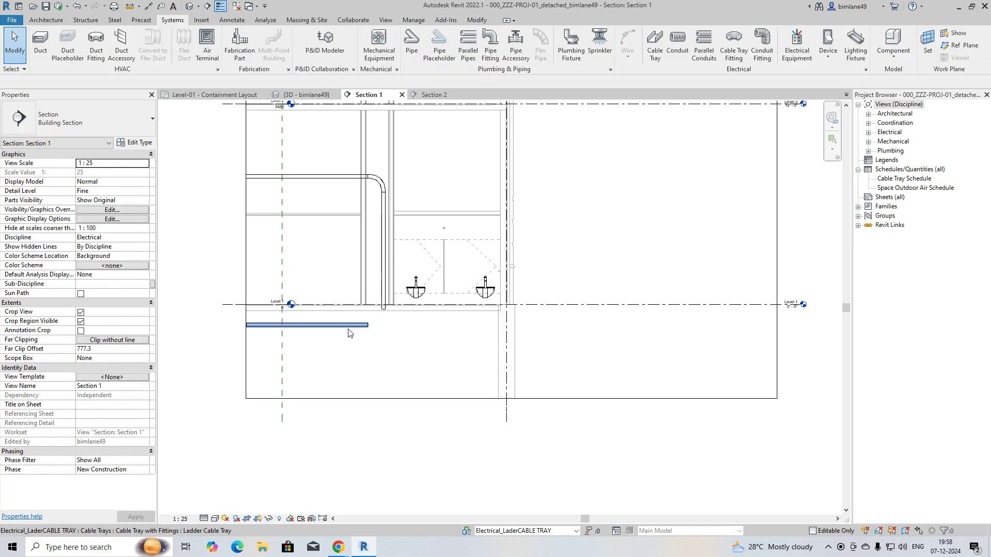
left_click(346, 326)
key("Delete")
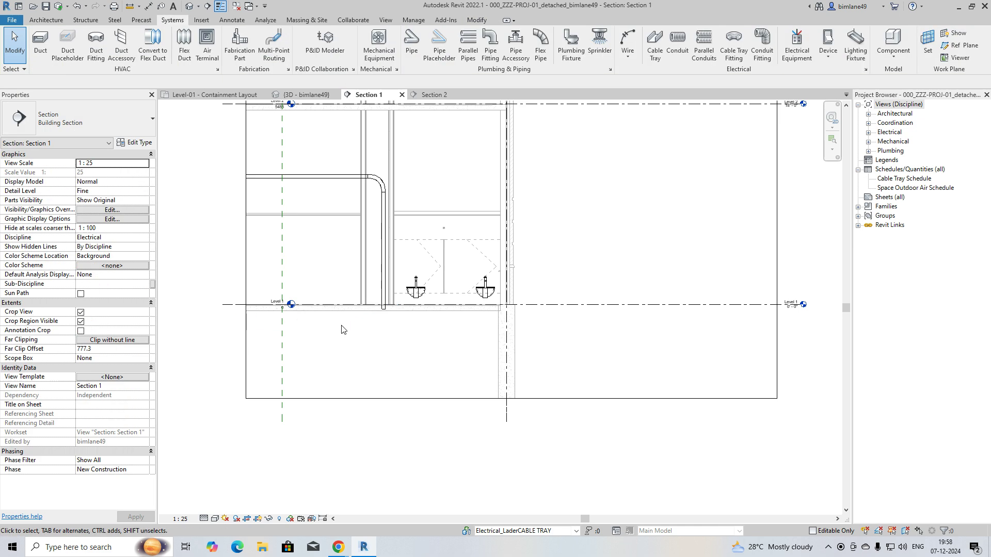
left_click(385, 307)
Extend the vertical LV-2 tray into a new horizontal run below the slab at -560 mm middle elevation
right_click(385, 315)
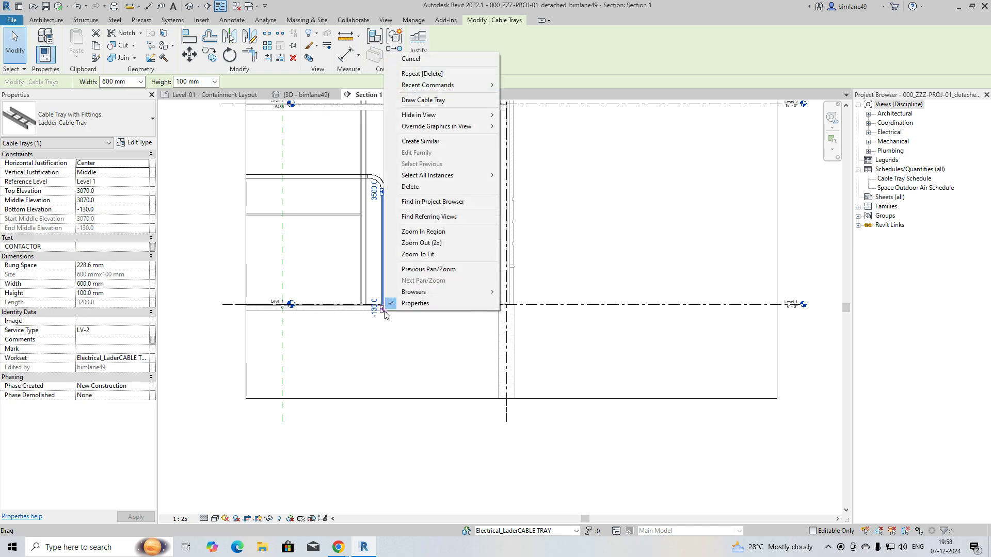
left_click(423, 99)
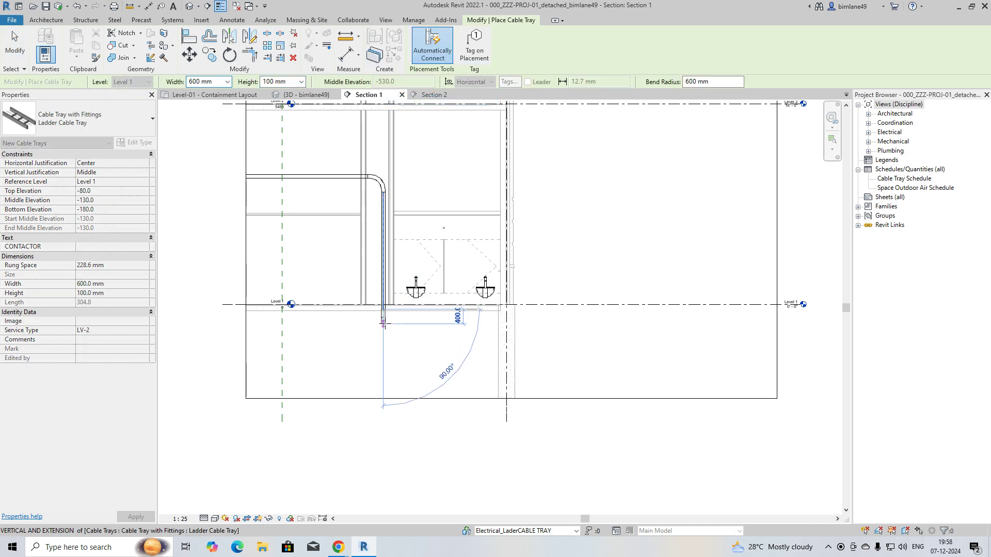
left_click(541, 321)
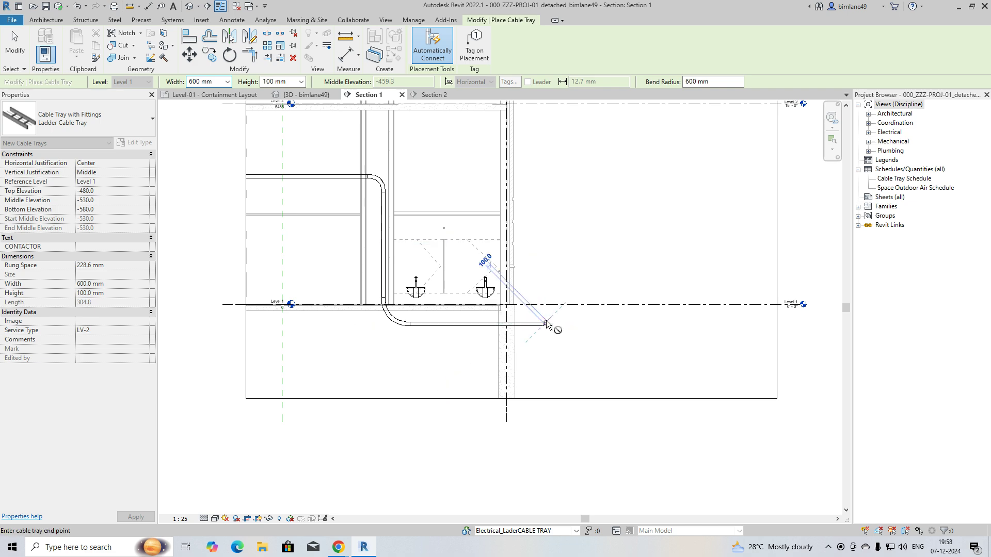
key("Escape")
key("Escape")
left_click(404, 328)
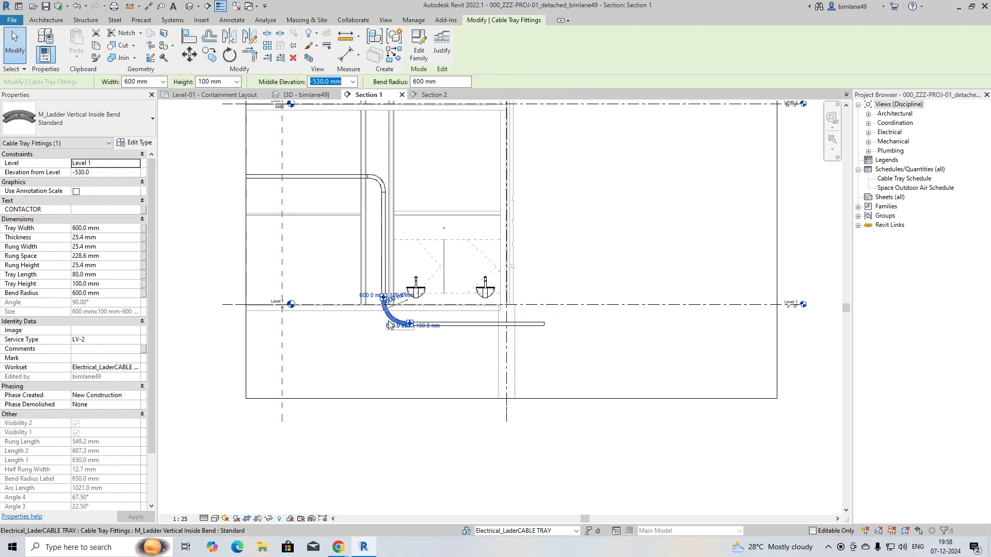
key("Escape")
left_click(456, 323)
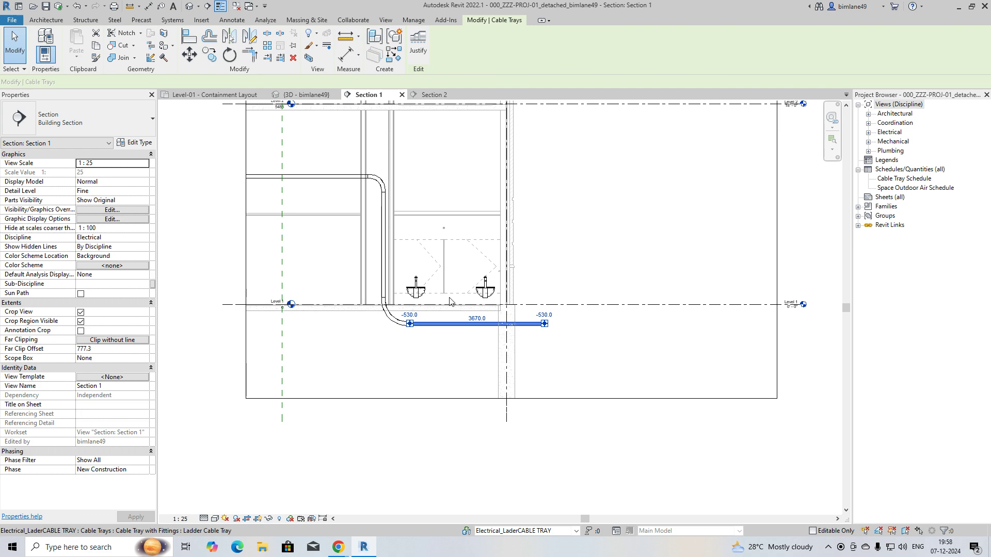
right_click(314, 82)
left_click(338, 128)
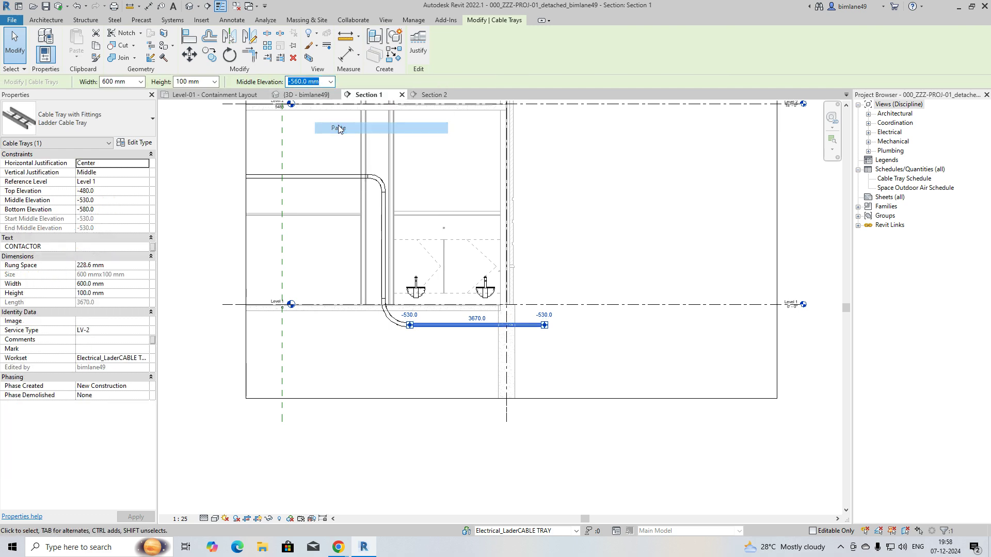
left_click(346, 330)
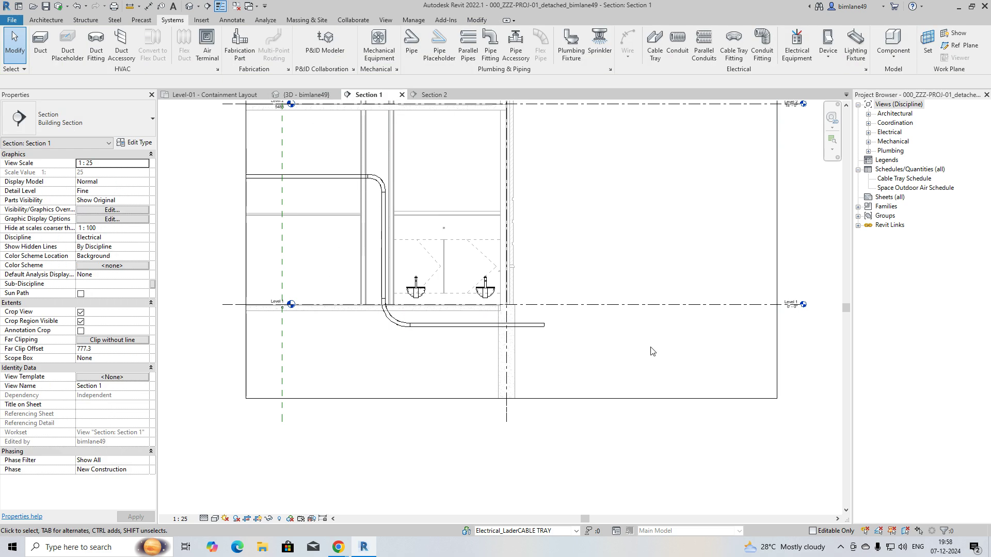
Show the section's trays in 3D, enlarge the section box leftward, and orbit to the back
left_click_drag(651, 352, 362, 206)
left_click(307, 95)
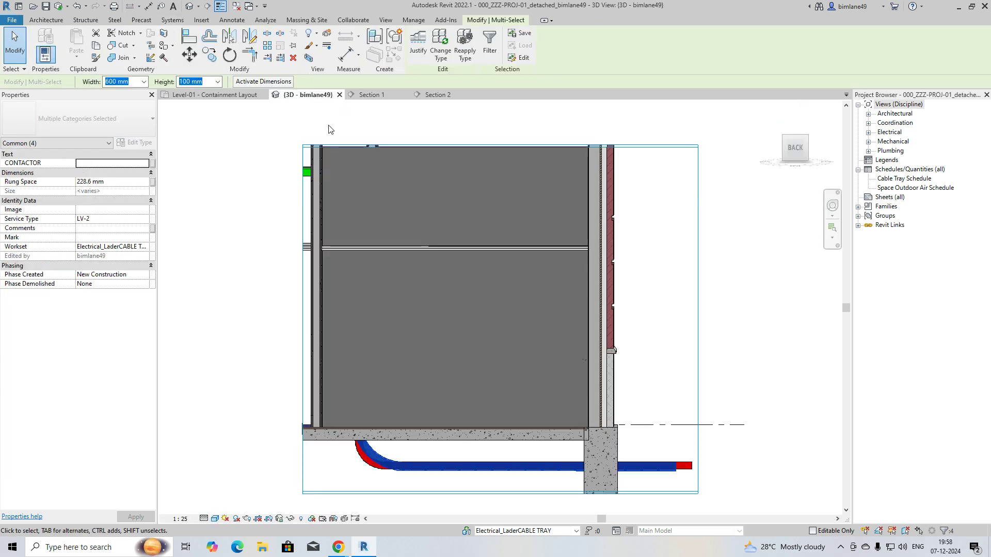
middle_click_drag(331, 129, 577, 343, "shift")
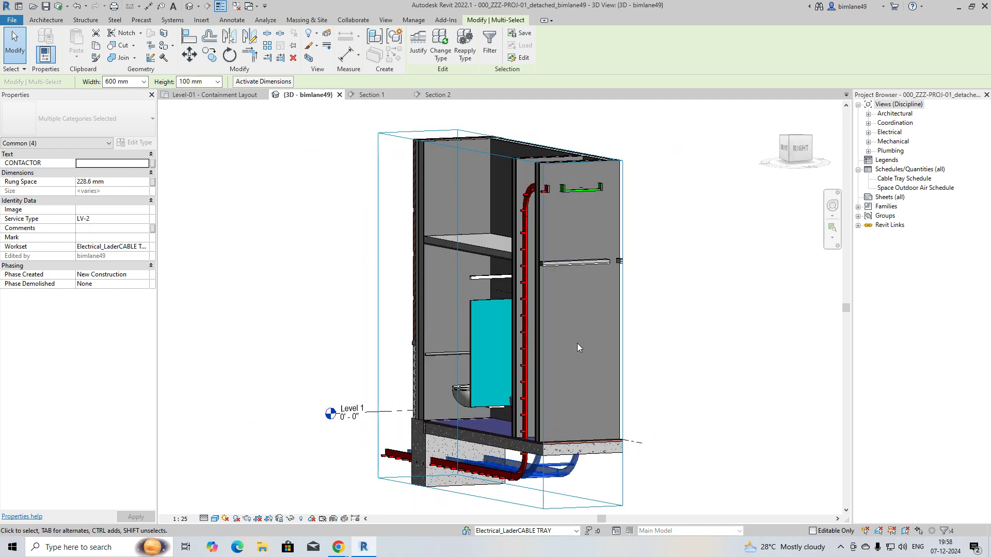
scroll(498, 286, "down", 4)
left_click(475, 268)
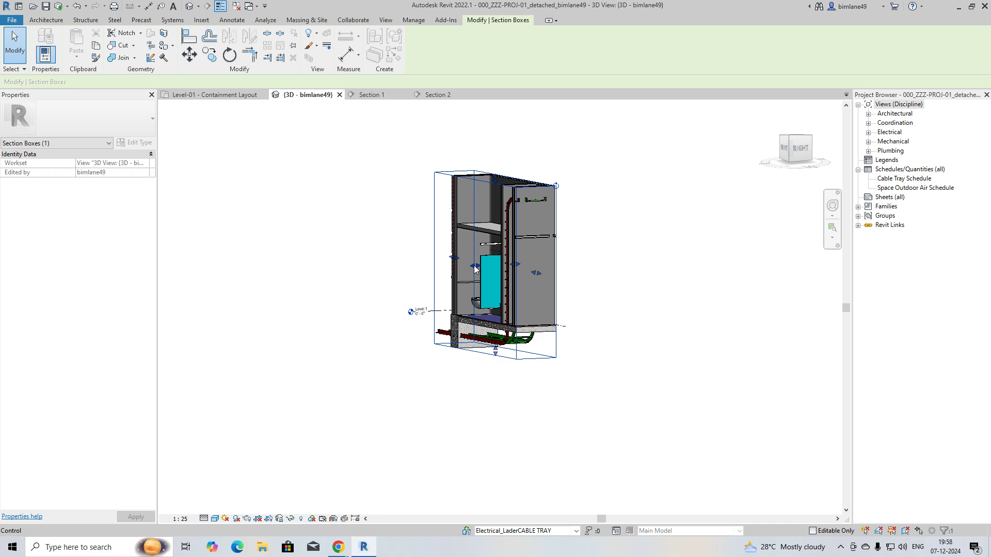
left_click_drag(475, 268, 367, 301)
scroll(497, 355, "up", 1)
middle_click_drag(500, 361, 319, 338, "shift")
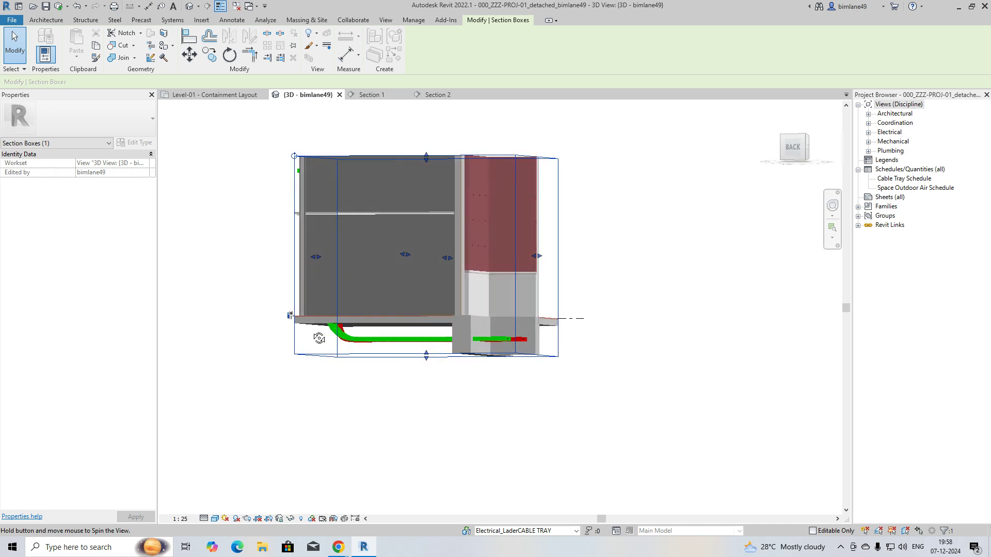
scroll(319, 338, "up", 4)
Change the green LV-2 bend radius from 600 to 300 mm to match the LV-1 bend
left_click(360, 320)
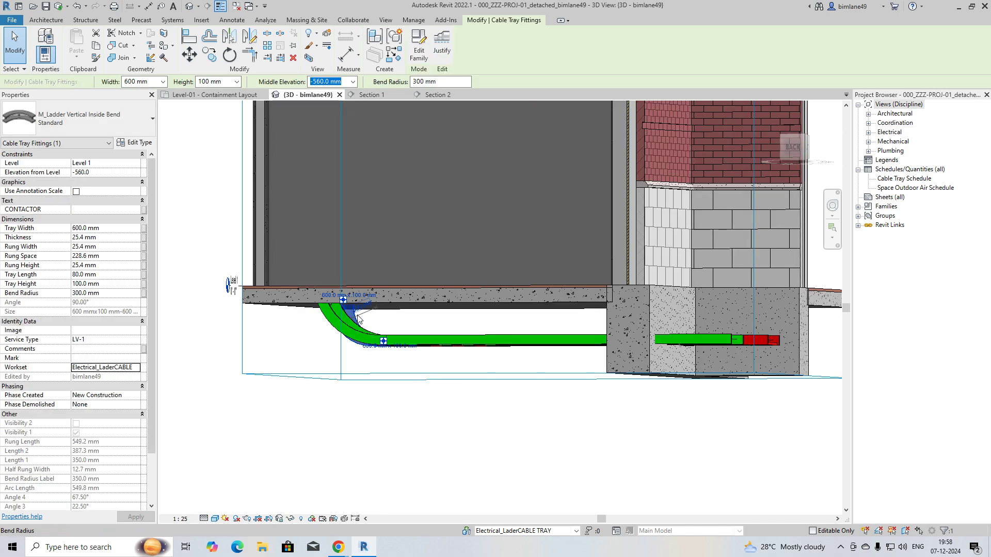
scroll(360, 313, "up", 3)
left_click(309, 347)
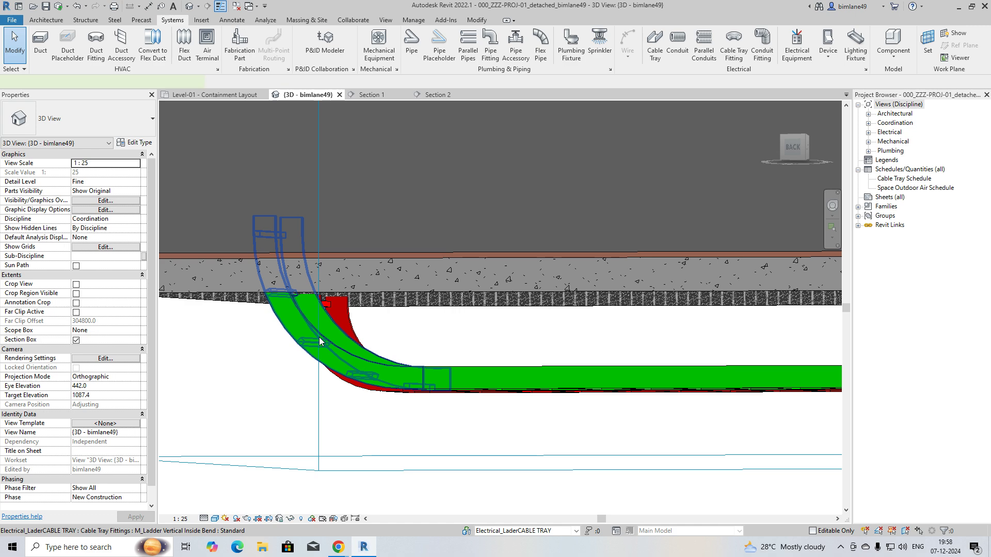
left_click(319, 336)
left_click(359, 254)
type("300")
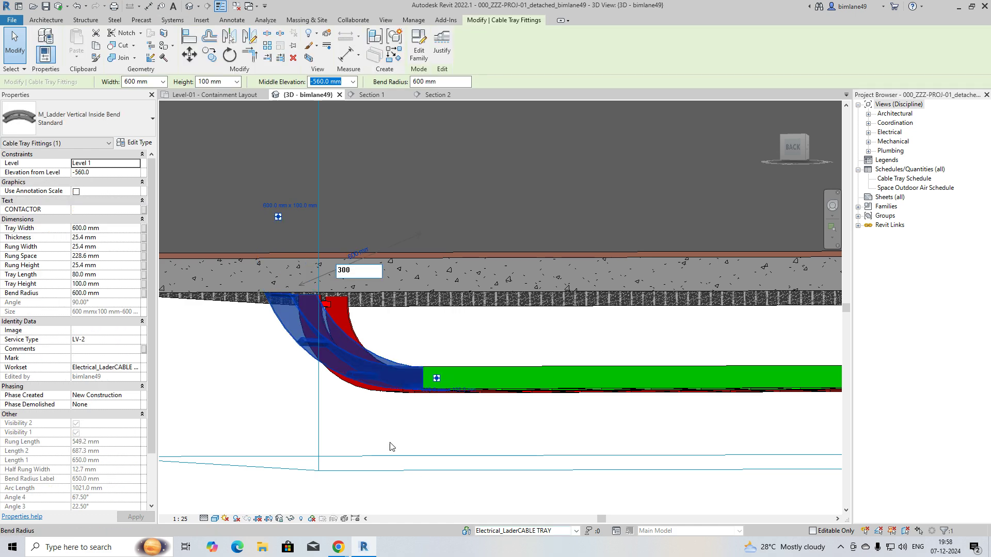
key("Return")
scroll(411, 415, "down", 3)
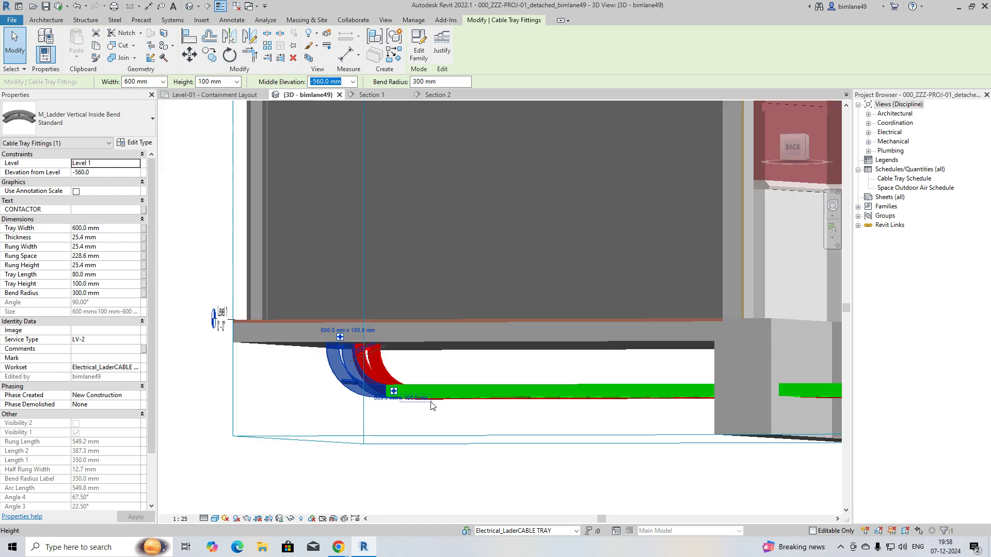
left_click(428, 406)
scroll(378, 420, "down", 4)
middle_click_drag(380, 439, 452, 440, "shift")
scroll(453, 440, "down", 3)
Push the section box faces outward to reveal both LV-1 and LV-2 trays through the corridor junction
left_click(452, 443)
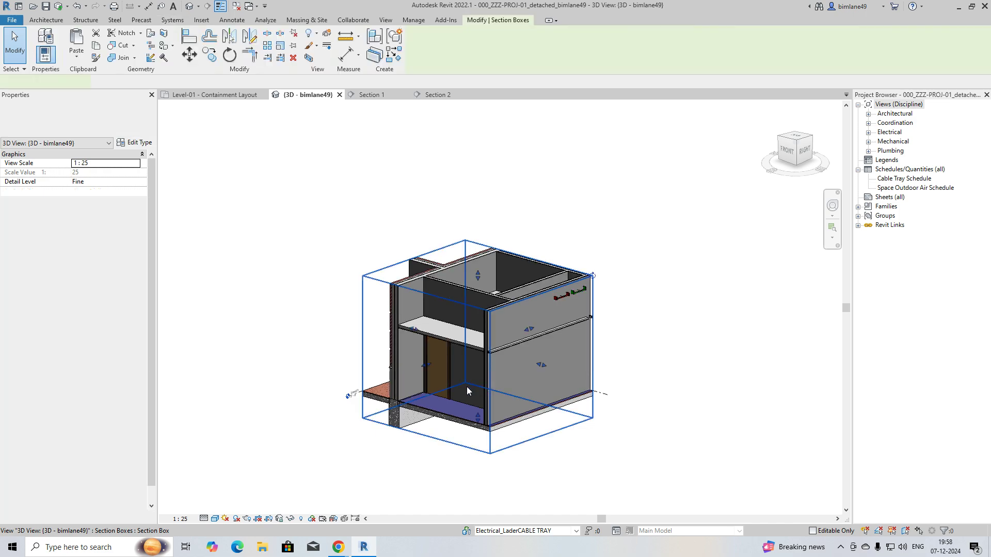
left_click_drag(541, 364, 775, 442)
middle_click_drag(403, 348, 634, 430, "shift")
middle_click_drag(633, 429, 391, 327)
left_click_drag(402, 314, 604, 396)
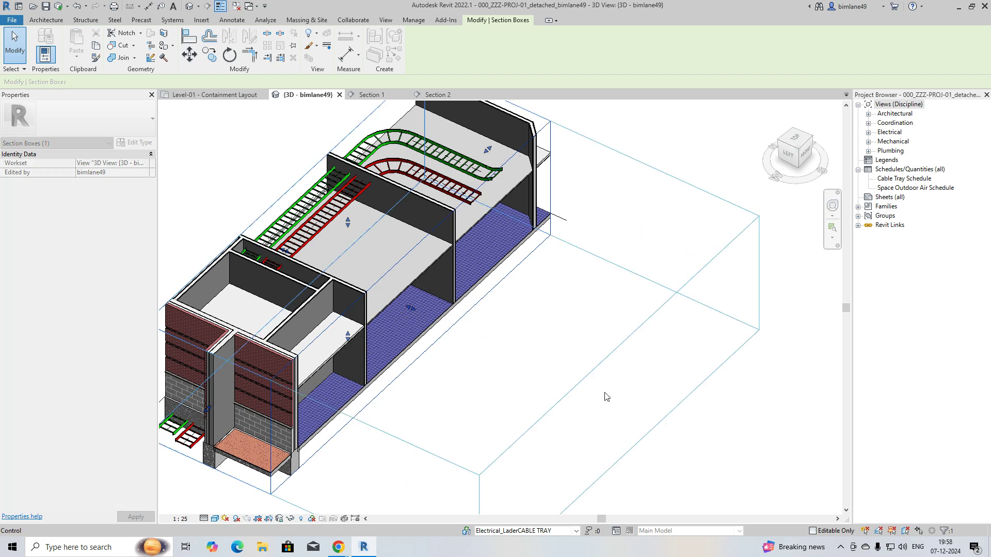
middle_click_drag(471, 380, 430, 362, "shift")
scroll(416, 355, "up", 3)
left_click_drag(409, 345, 238, 395)
middle_click_drag(412, 339, 537, 262)
left_click_drag(367, 350, 305, 381)
middle_click_drag(384, 363, 221, 152, "shift")
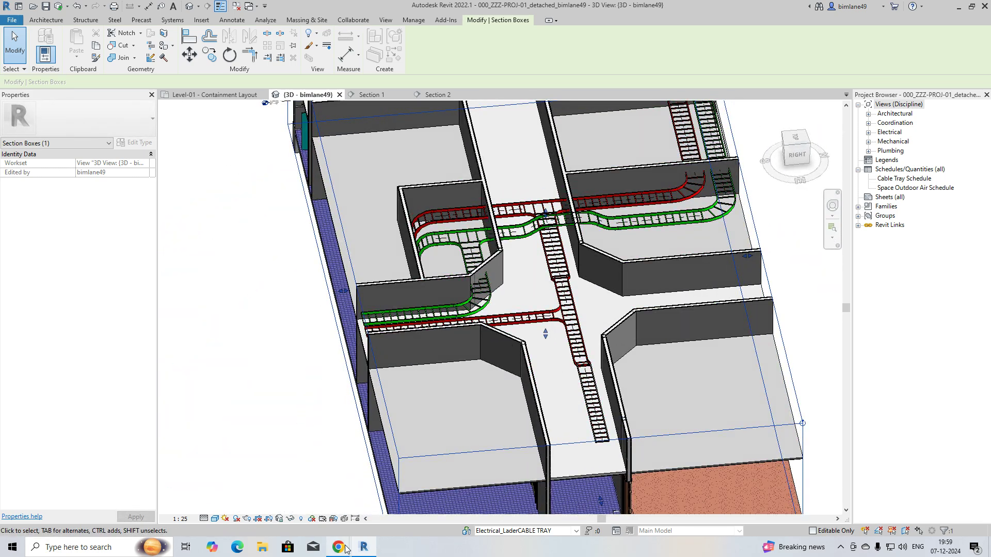